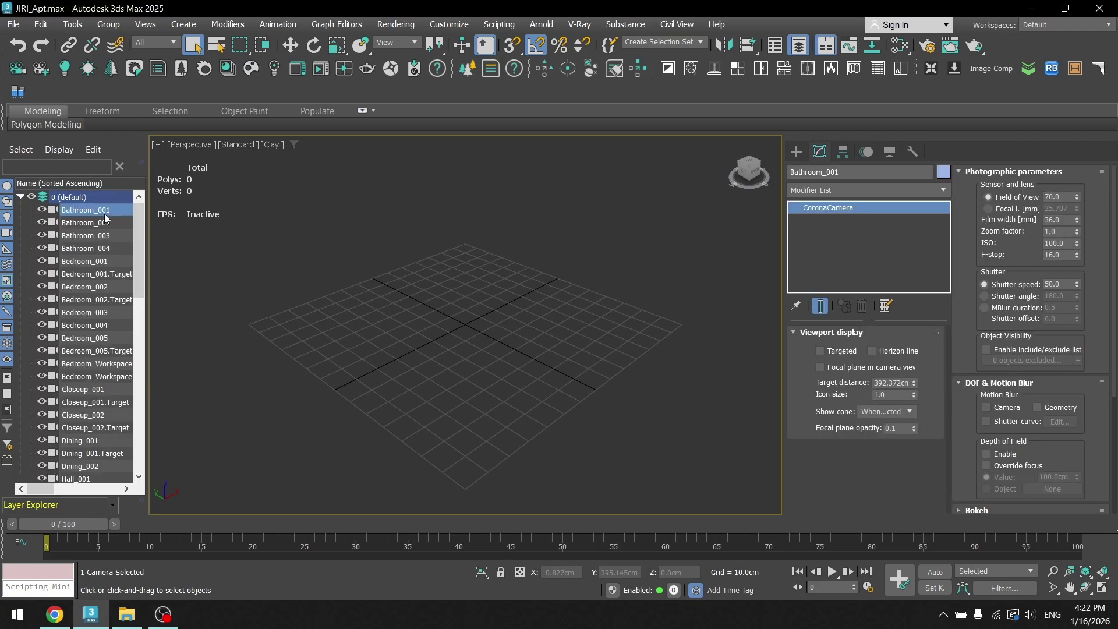
# Browse the scene's camera list and toggle the hiding of the Cameras category, leaving cameras hidden
pyautogui.scroll(-10, 105, 218)
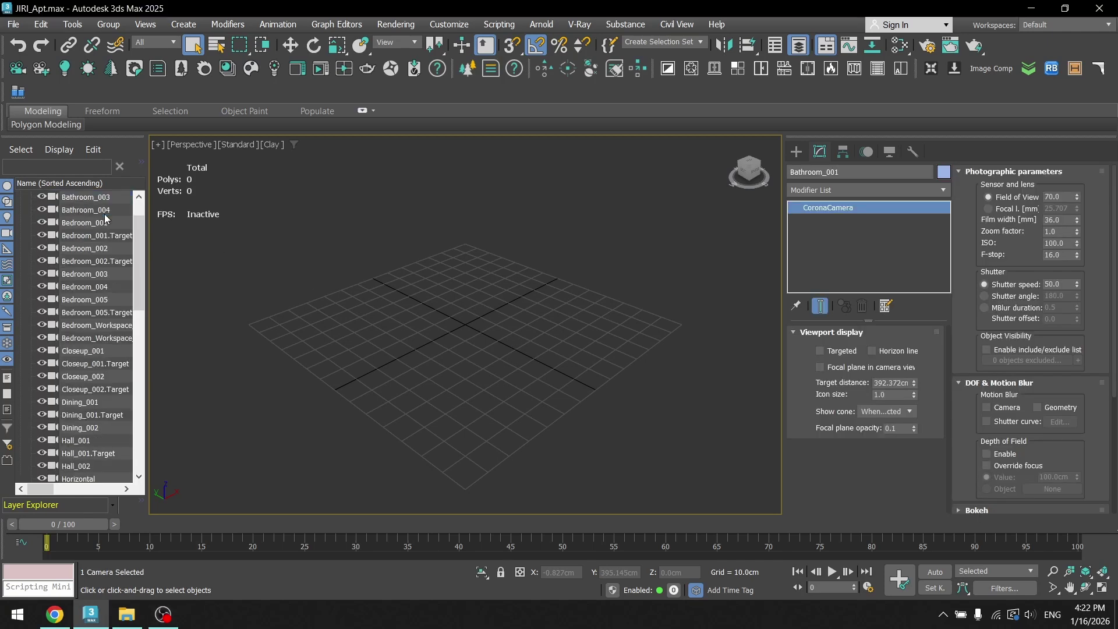
pyautogui.scroll(10, 98, 297)
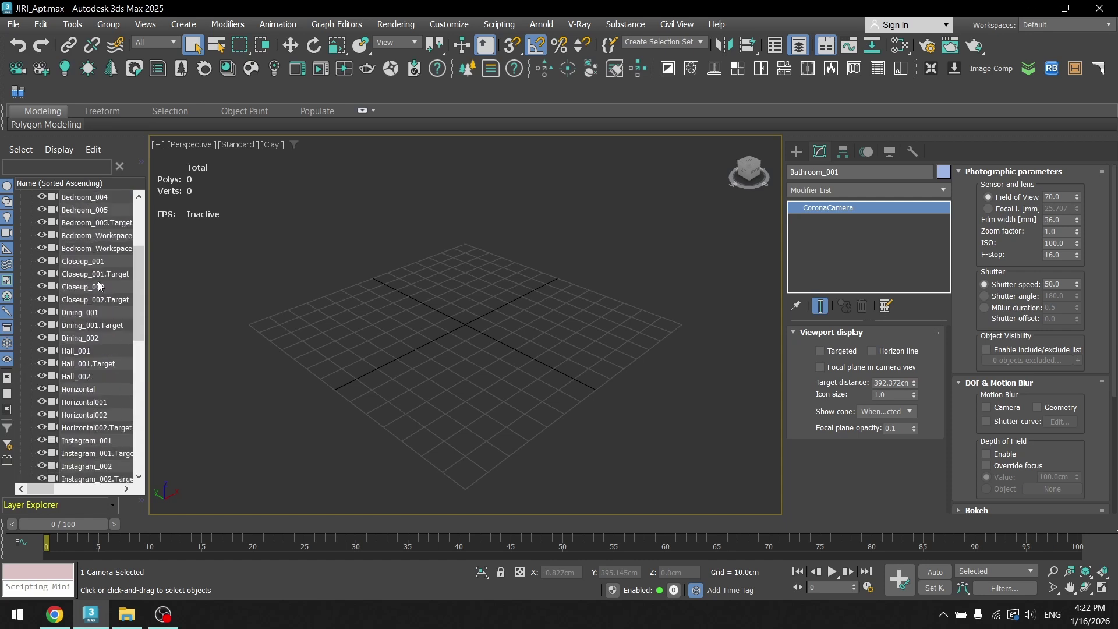
pyautogui.click(890, 152)
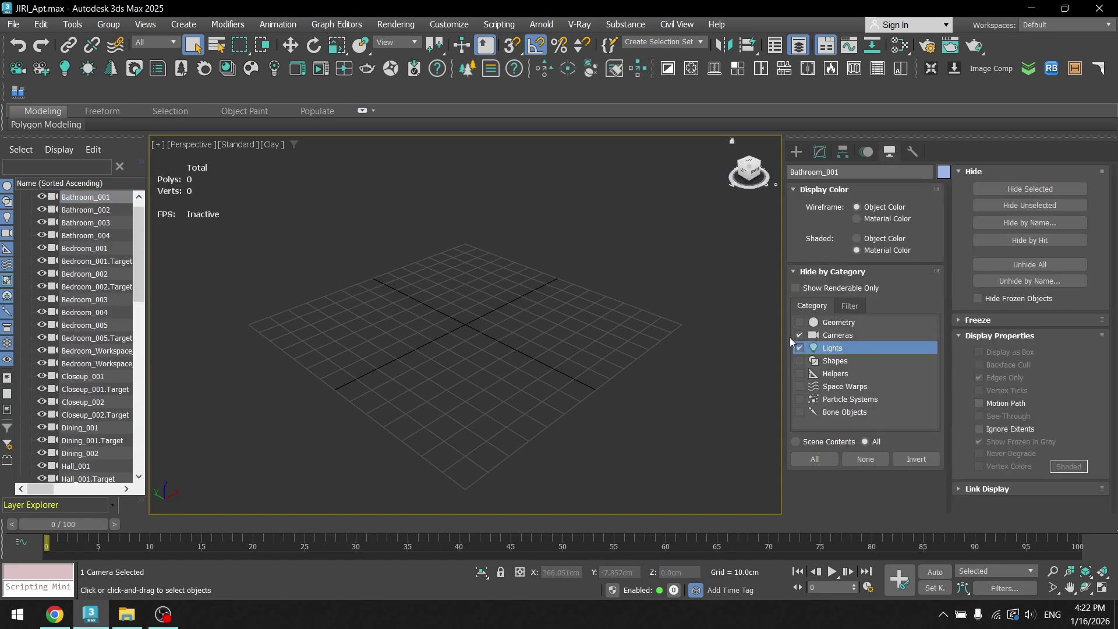
pyautogui.click(798, 335)
pyautogui.click(799, 335)
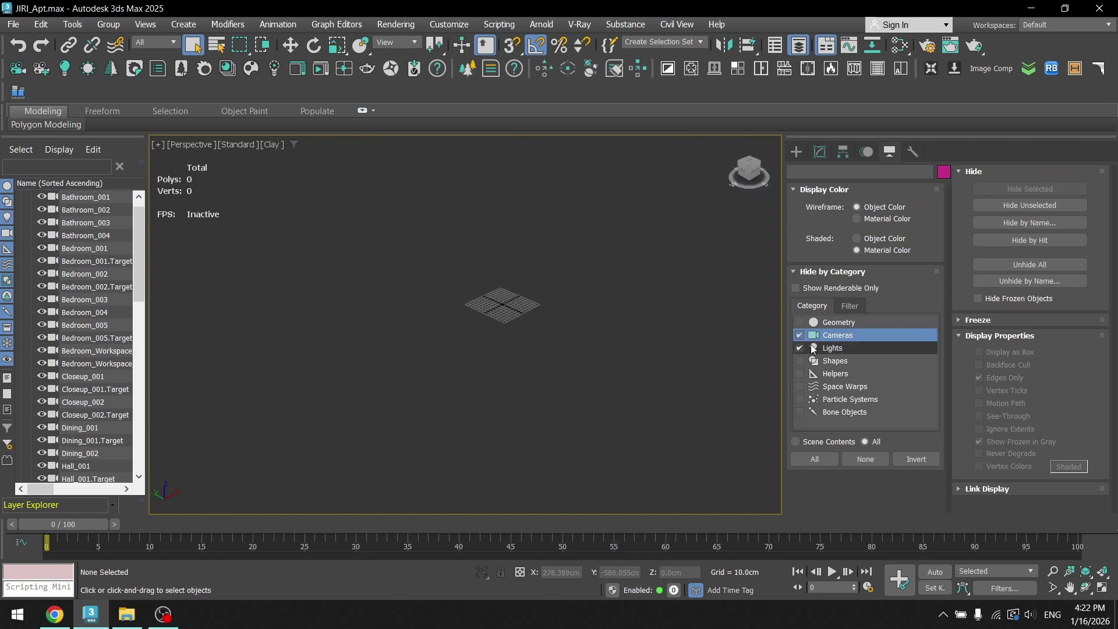
pyautogui.click(820, 152)
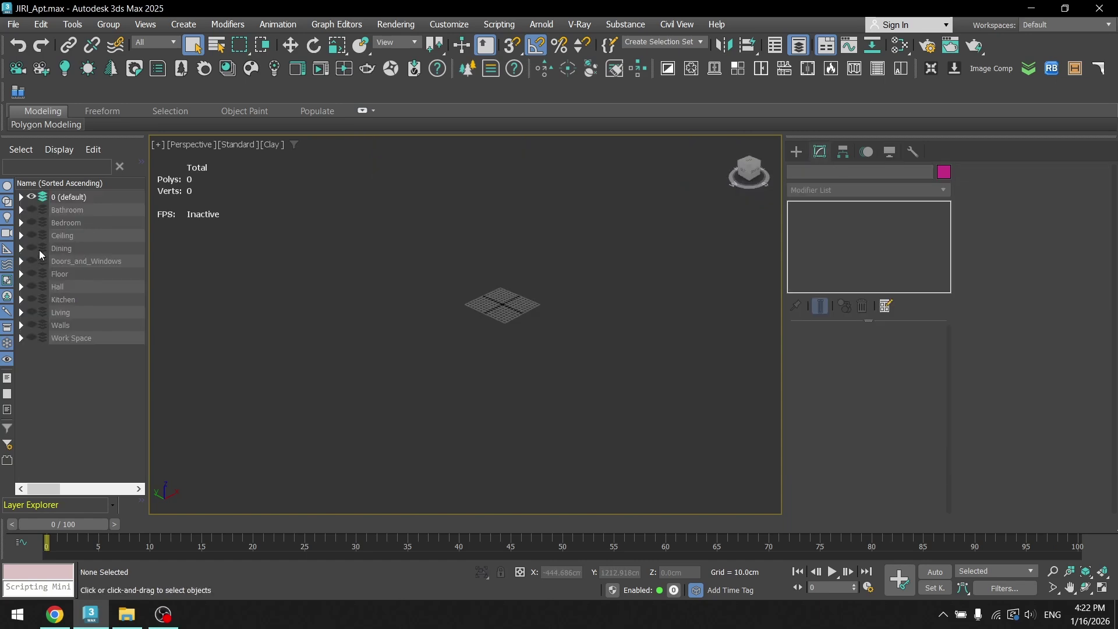
# Unhide the Walls layer and select the Walls object for a close view of its window openings and wall tops
pyautogui.click(31, 325)
pyautogui.click(60, 325)
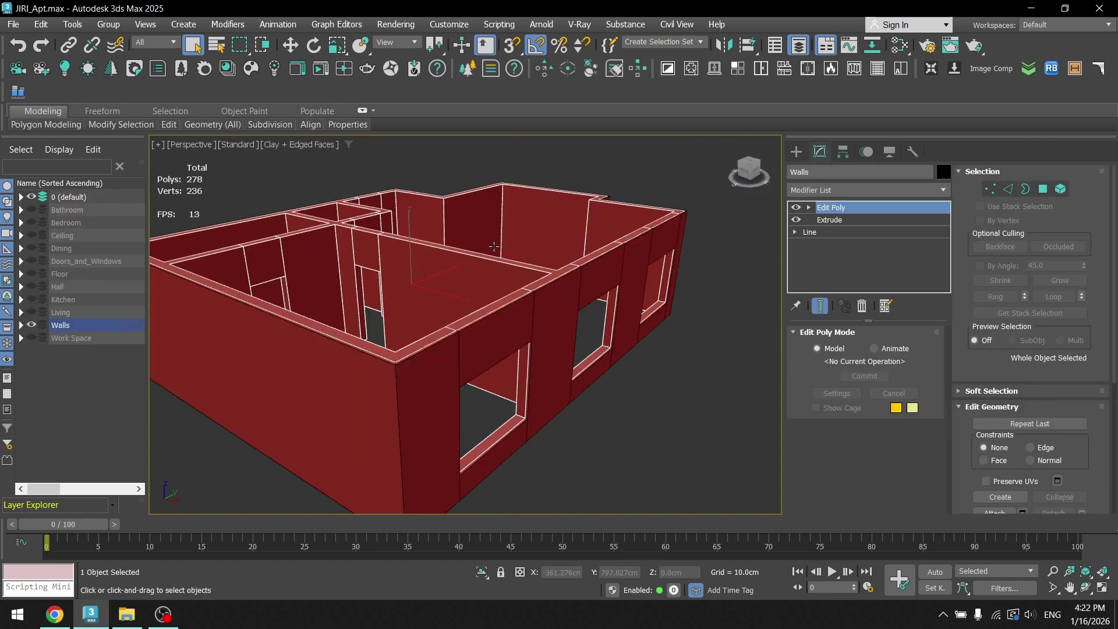
pyautogui.scroll(5, 600, 268)
pyautogui.keyDown('alt'); pyautogui.moveTo(600, 268); pyautogui.dragTo(461, 238, button='middle'); pyautogui.keyUp('alt')
pyautogui.scroll(2, 461, 237)
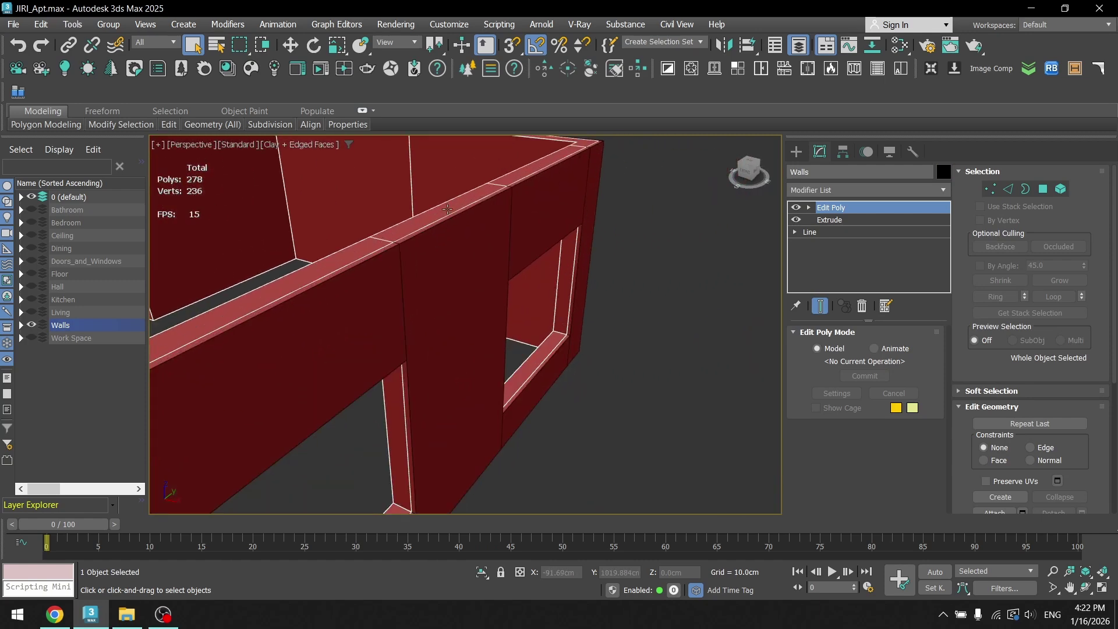
# Select the outer wall shell and examine its modifiers and how it wraps the inner walls
pyautogui.click(456, 280)
pyautogui.keyDown('alt'); pyautogui.moveTo(456, 280); pyautogui.dragTo(573, 350, button='middle'); pyautogui.keyUp('alt')
pyautogui.scroll(3, 514, 326)
pyautogui.scroll(-3, 572, 246)
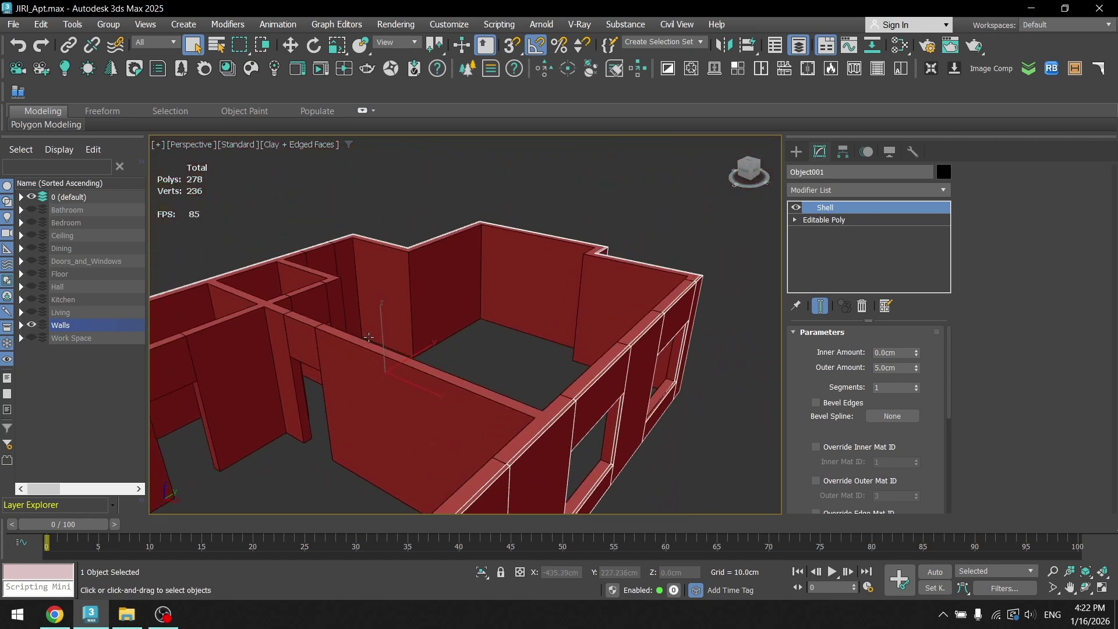
# Unhide the Floor layer, select the floor object and examine its surface and modifiers
pyautogui.click(34, 275)
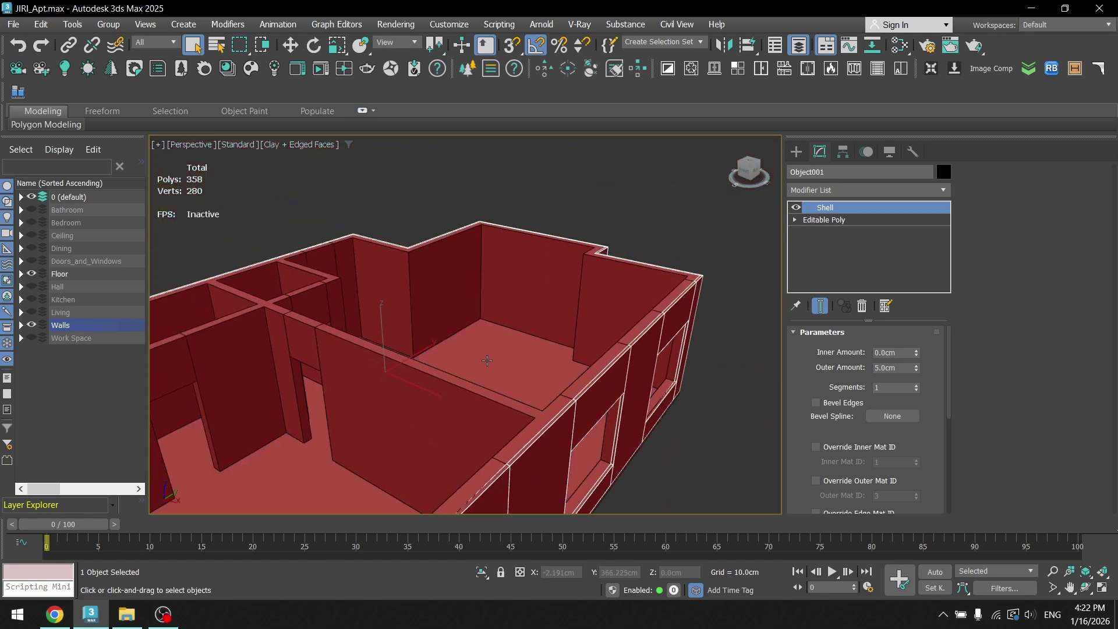
pyautogui.click(498, 364)
pyautogui.moveTo(498, 363); pyautogui.dragTo(503, 318, button='middle')
pyautogui.scroll(4, 503, 318)
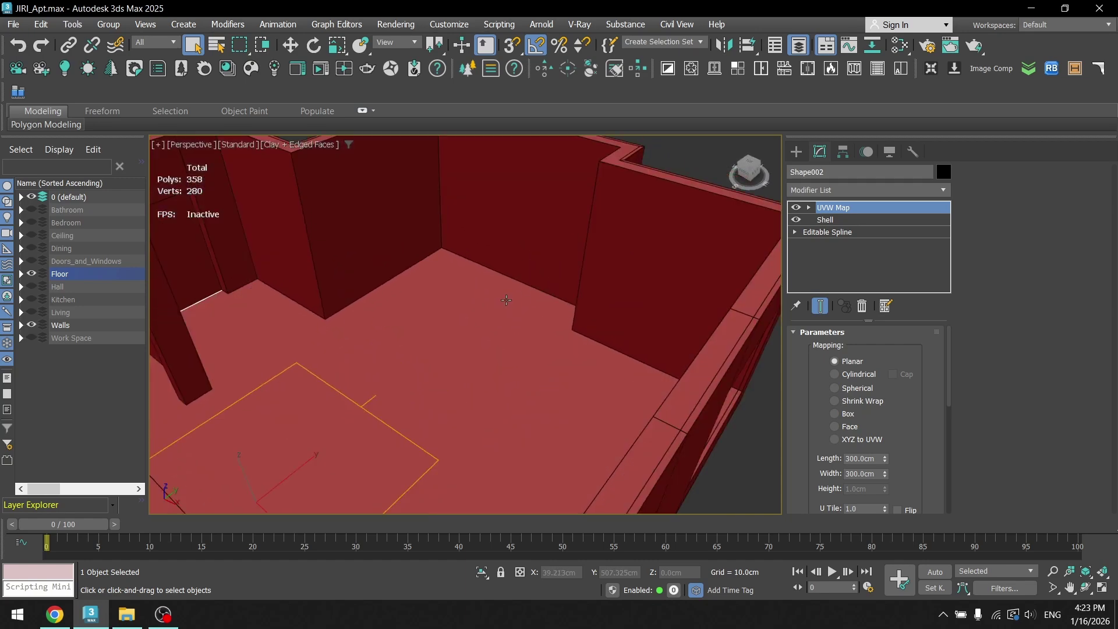
pyautogui.scroll(-3, 506, 300)
pyautogui.keyDown('alt'); pyautogui.moveTo(624, 315); pyautogui.dragTo(534, 359, button='middle'); pyautogui.keyUp('alt')
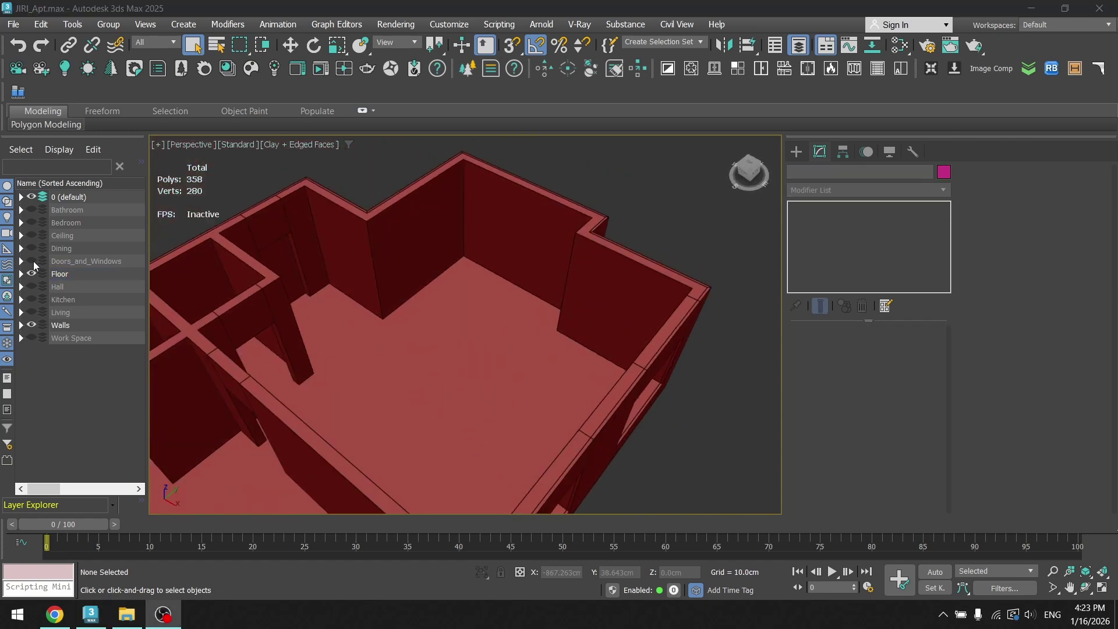
# Unhide the Doors_and_Windows layer, select a door group and inspect its handle and lock up close
pyautogui.click(33, 262)
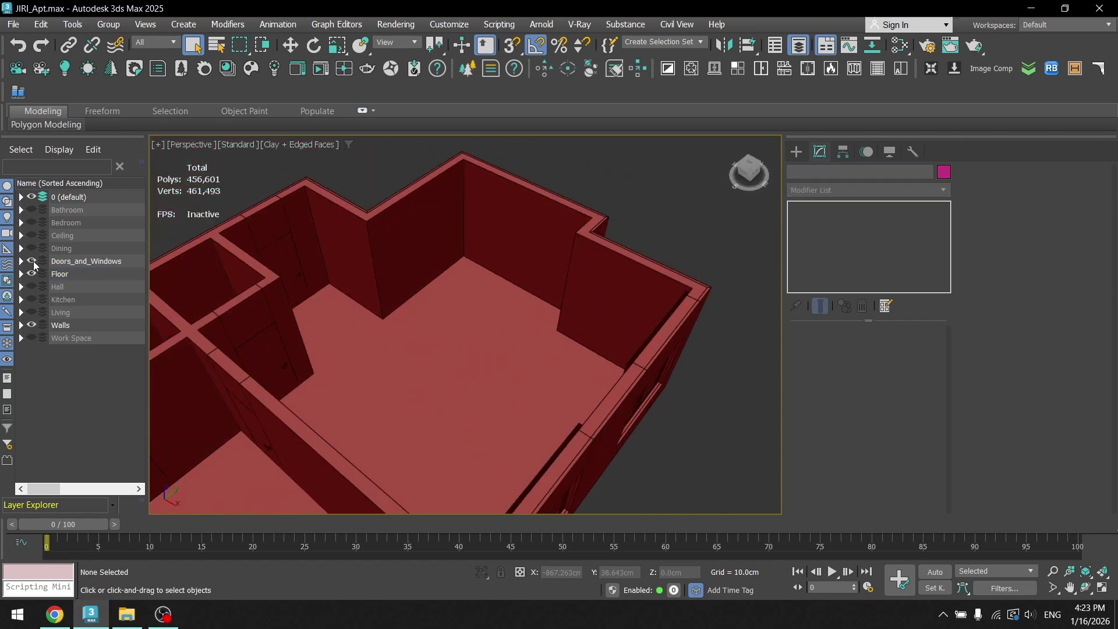
pyautogui.keyDown('alt'); pyautogui.moveTo(431, 305); pyautogui.dragTo(458, 282, button='middle'); pyautogui.keyUp('alt')
pyautogui.scroll(5, 308, 198)
pyautogui.click(376, 259)
pyautogui.scroll(3, 419, 330)
pyautogui.scroll(-2, 448, 303)
pyautogui.scroll(5, 457, 259)
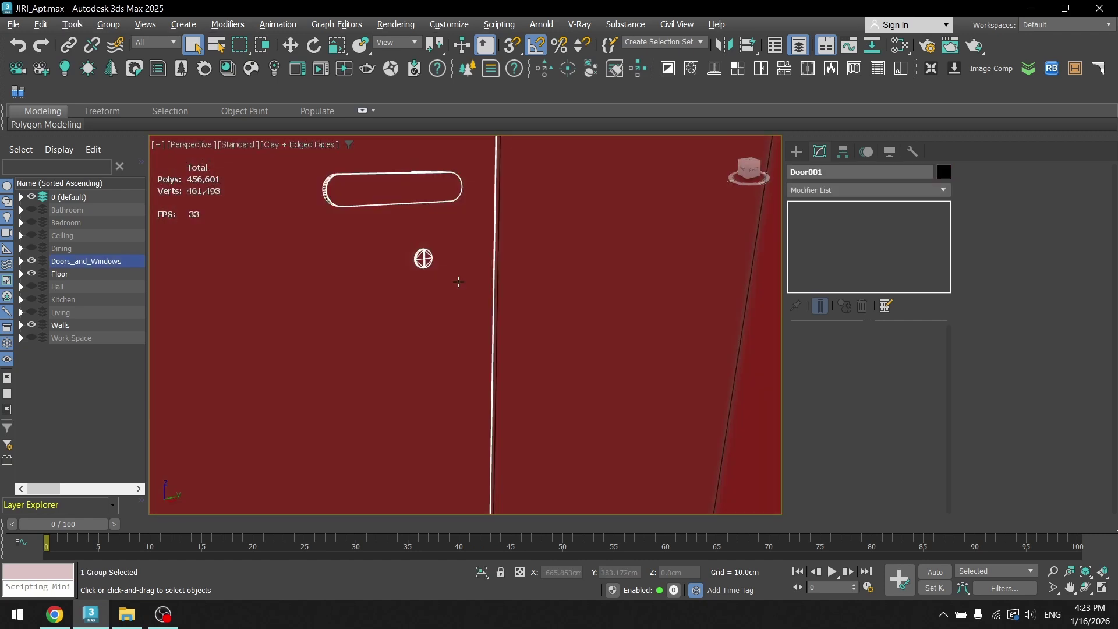
# Select the two-panel uPVC window and inspect its frame and sill
pyautogui.scroll(-8, 458, 280)
pyautogui.moveTo(338, 283); pyautogui.dragTo(557, 320, button='middle')
pyautogui.scroll(3, 476, 250)
pyautogui.scroll(-3, 476, 250)
pyautogui.click(606, 365)
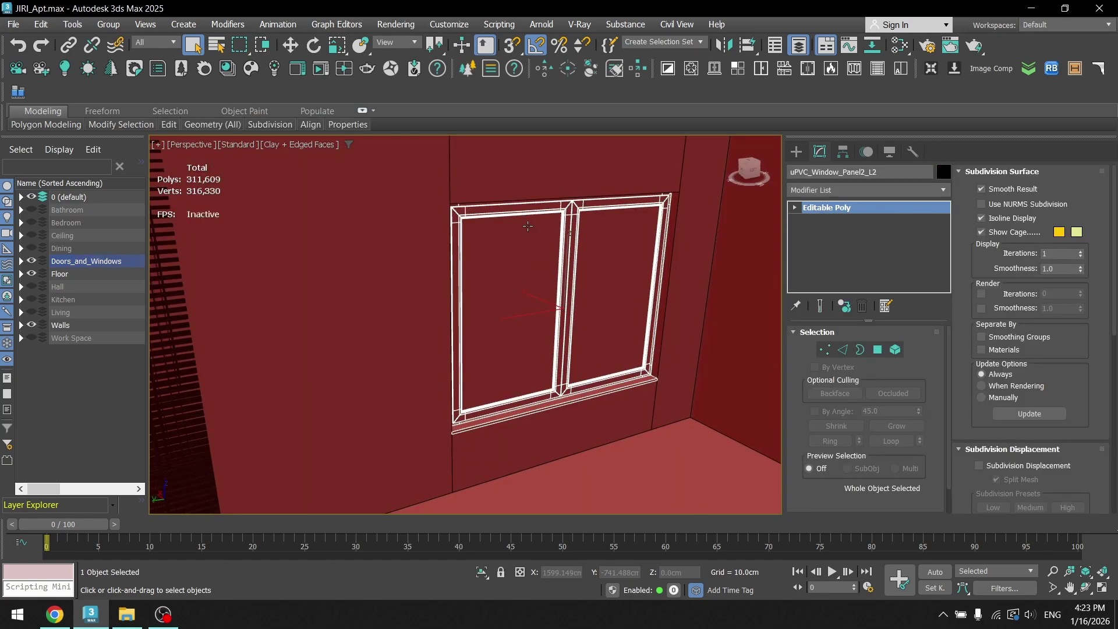
# Select the opened window blind and inspect its slats, cords and head rail before viewing the whole room
pyautogui.click(716, 69)
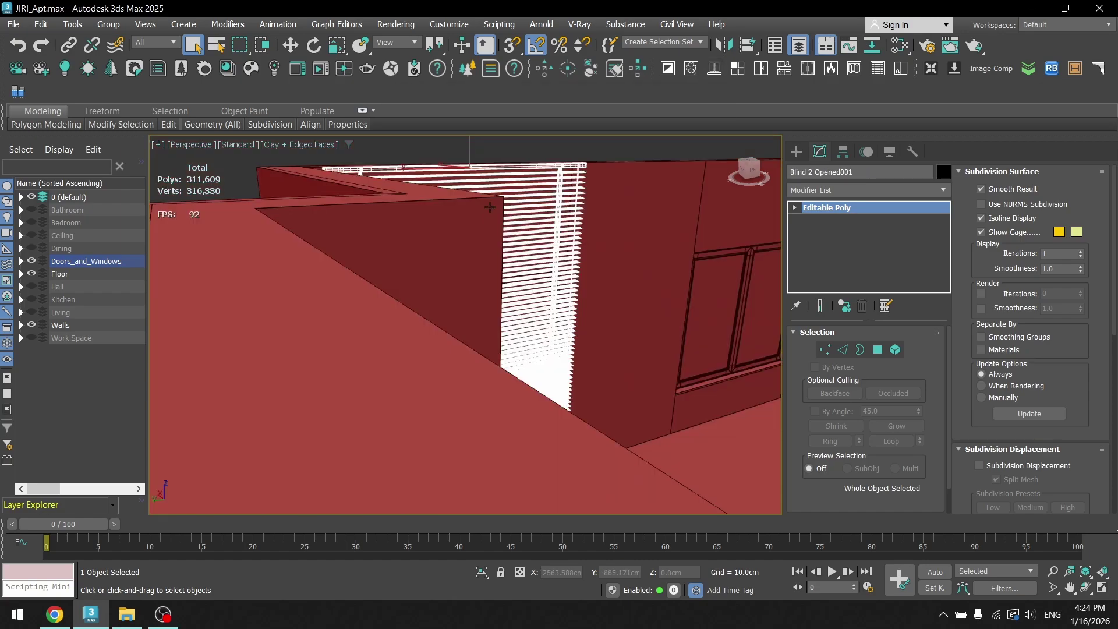
pyautogui.keyDown('alt'); pyautogui.moveTo(501, 245); pyautogui.dragTo(577, 215, button='middle'); pyautogui.keyUp('alt')
pyautogui.scroll(6, 577, 216)
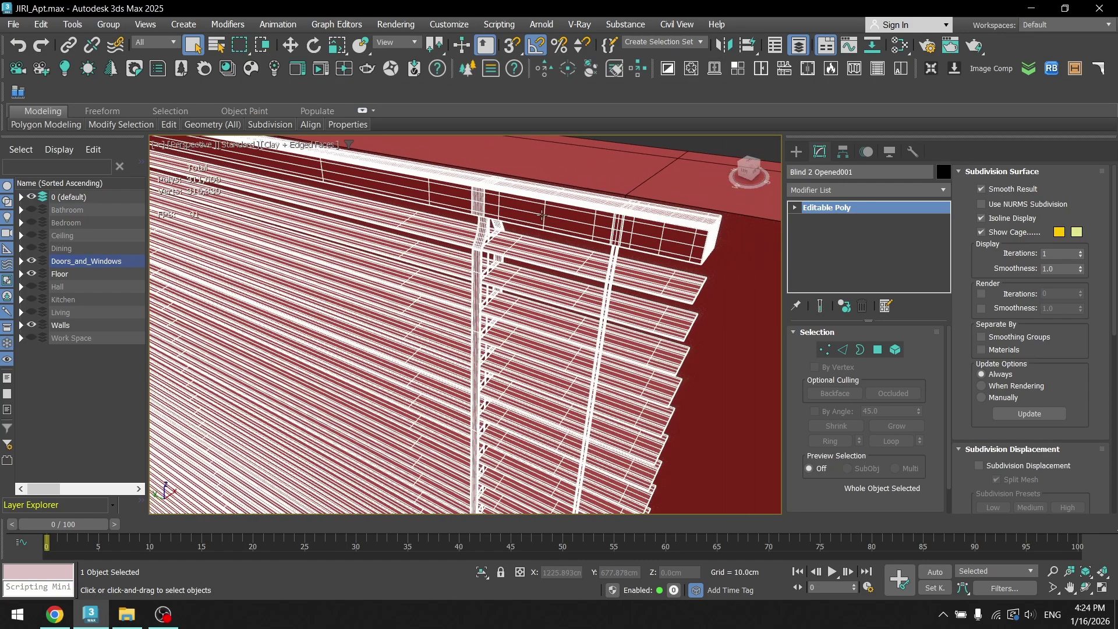
pyautogui.moveTo(611, 251); pyautogui.dragTo(574, 225, button='middle')
pyautogui.scroll(-5, 574, 225)
pyautogui.keyDown('alt'); pyautogui.moveTo(541, 373); pyautogui.dragTo(582, 377, button='middle'); pyautogui.keyUp('alt')
pyautogui.scroll(-4, 533, 412)
pyautogui.scroll(-3, 585, 401)
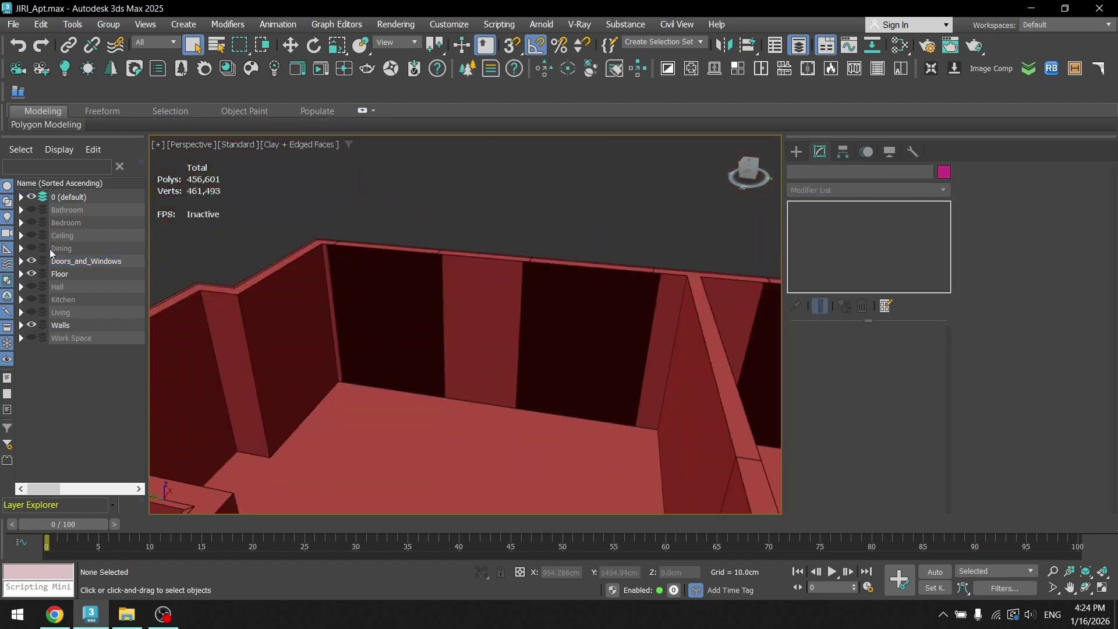
# Unhide the Dining layer, select the table and chairs group and frame it in the viewport
pyautogui.click(32, 248)
pyautogui.click(61, 248)
pyautogui.press('z')
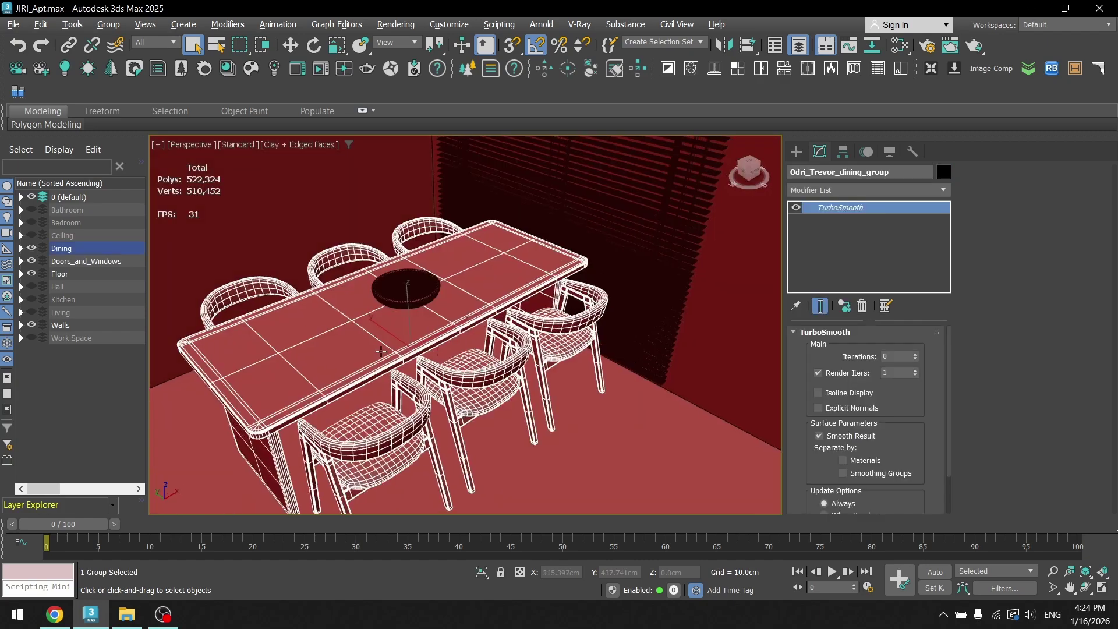
pyautogui.keyDown('alt'); pyautogui.moveTo(431, 335); pyautogui.dragTo(369, 362, button='middle'); pyautogui.keyUp('alt')
pyautogui.scroll(3, 368, 361)
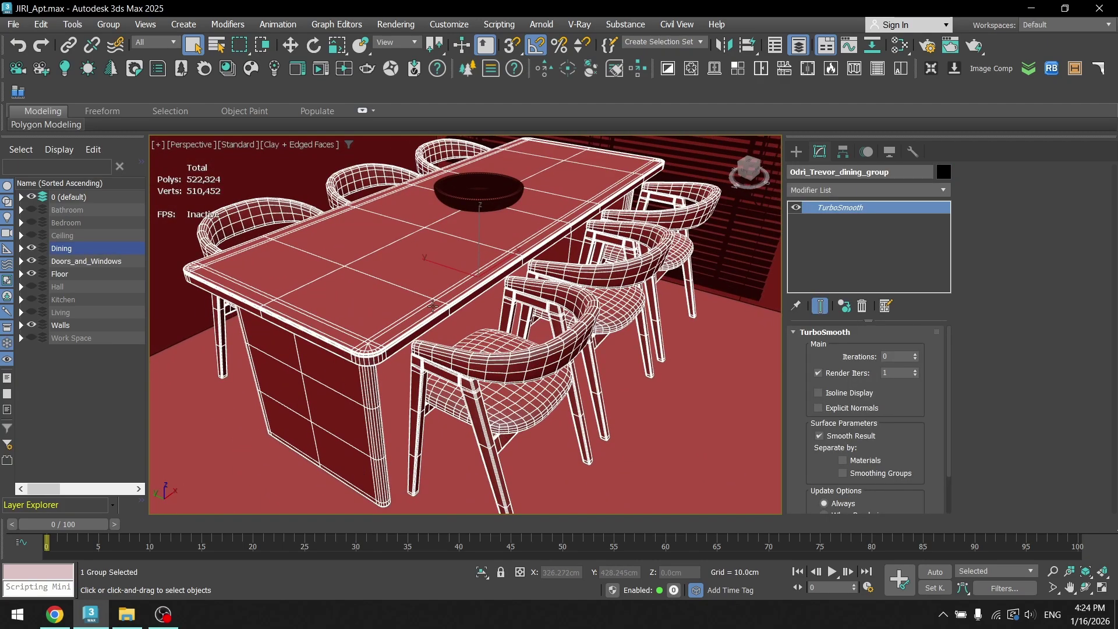
# Inspect the bowl on the dining table, and select the pendant lamp above it to examine its mesh
pyautogui.moveTo(451, 263); pyautogui.dragTo(405, 364, button='middle')
pyautogui.moveTo(444, 270); pyautogui.dragTo(436, 336, button='middle')
pyautogui.scroll(4, 436, 336)
pyautogui.click(436, 335)
pyautogui.scroll(-5, 437, 331)
pyautogui.moveTo(433, 213); pyautogui.dragTo(444, 327, button='middle')
pyautogui.scroll(4, 444, 327)
pyautogui.click(444, 311)
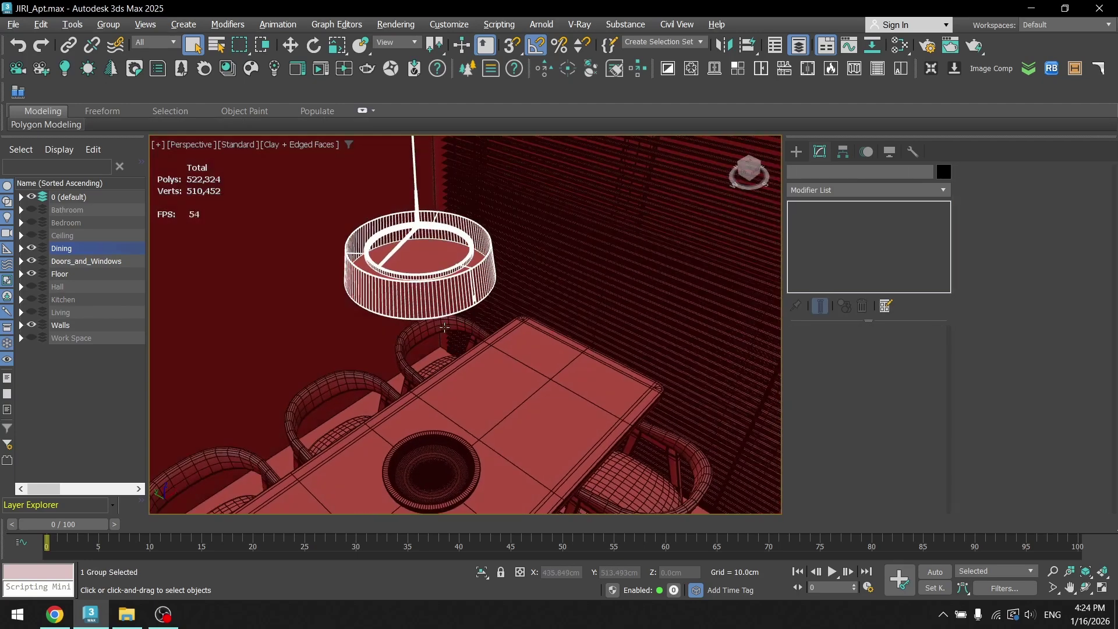
# Unhide the Kitchen layer and view the selected cabinet group from several angles
pyautogui.scroll(-10, 445, 327)
pyautogui.click(31, 299)
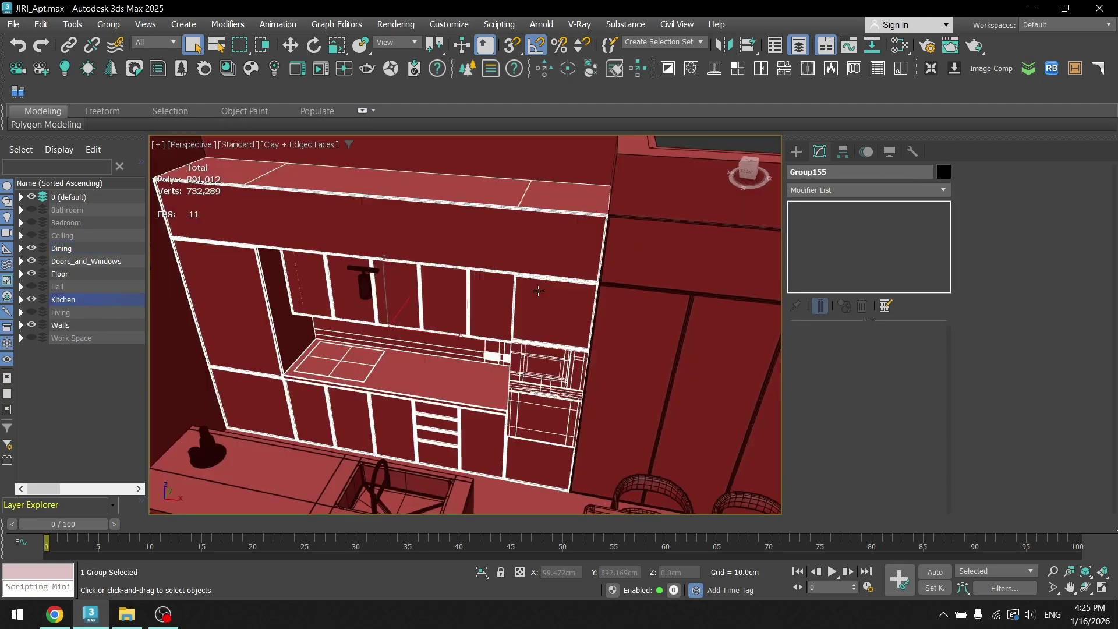
pyautogui.keyDown('alt'); pyautogui.moveTo(539, 292); pyautogui.dragTo(547, 295); pyautogui.keyUp('alt')
pyautogui.keyDown('alt'); pyautogui.moveTo(547, 295); pyautogui.dragTo(581, 284, button='middle'); pyautogui.keyUp('alt')
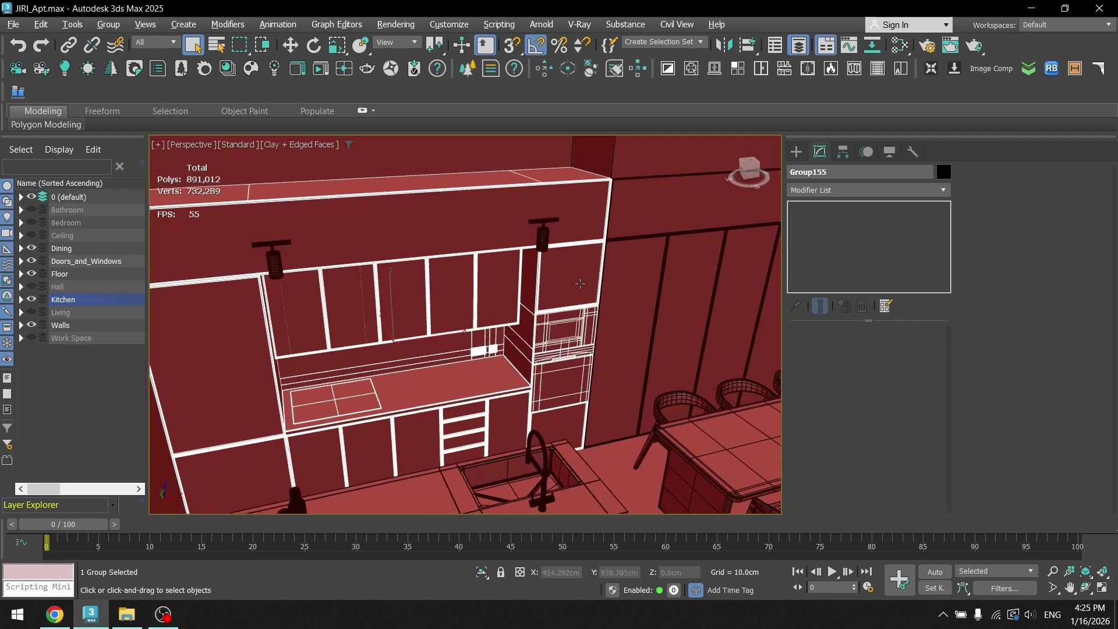
pyautogui.scroll(-3, 492, 239)
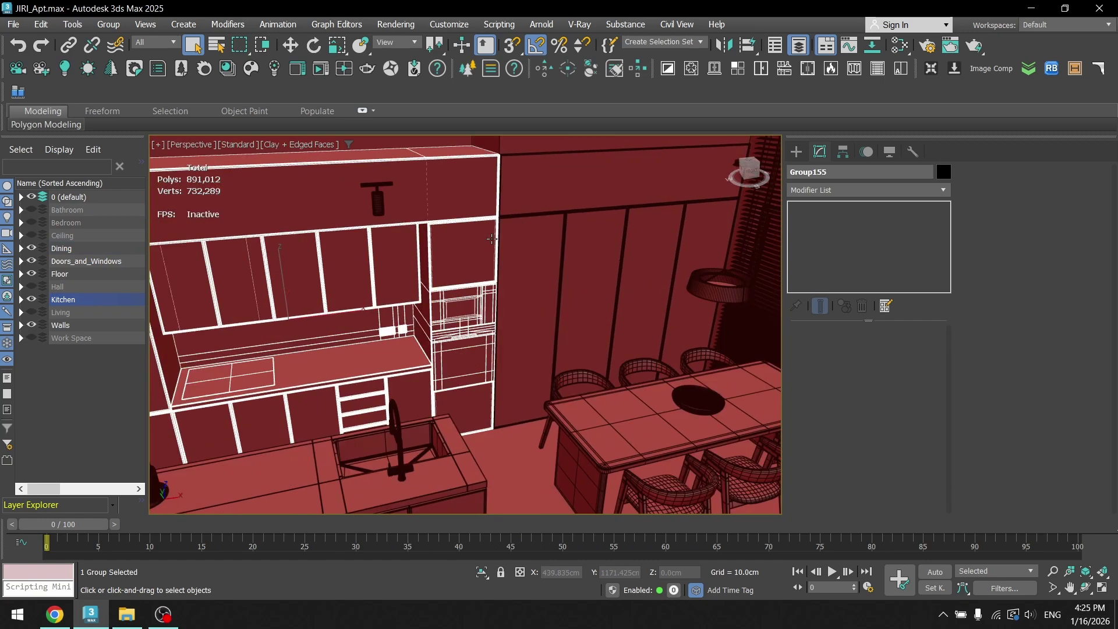
# Compare the kitchen cabinet panels without and with their Shell and Edit Poly modifiers, leaving both modifiers enabled
pyautogui.scroll(5, 495, 237)
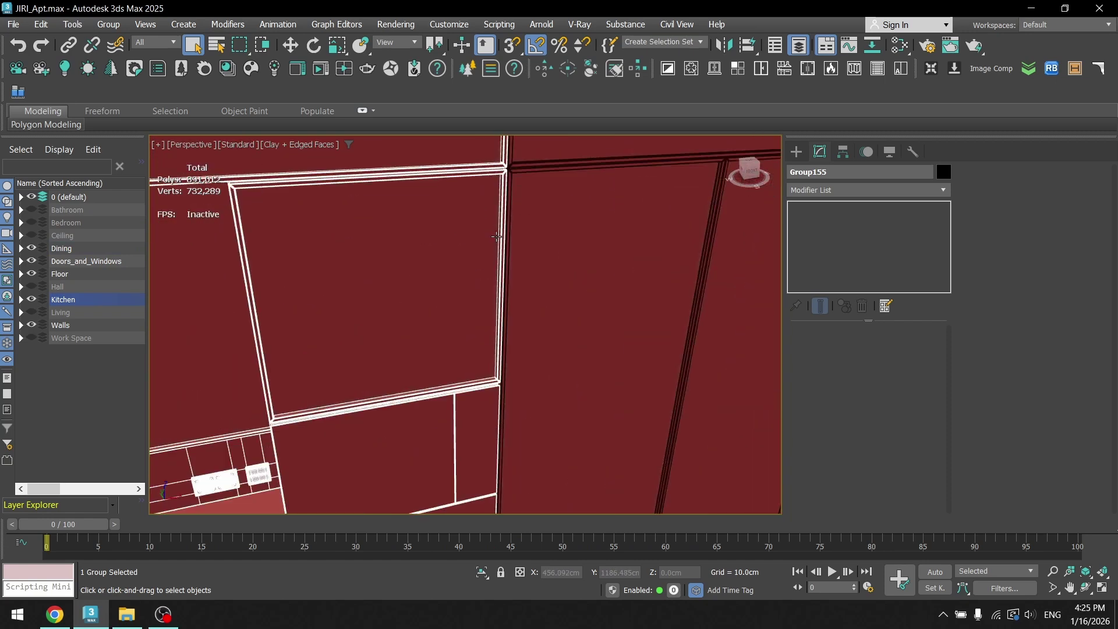
pyautogui.scroll(1, 422, 345)
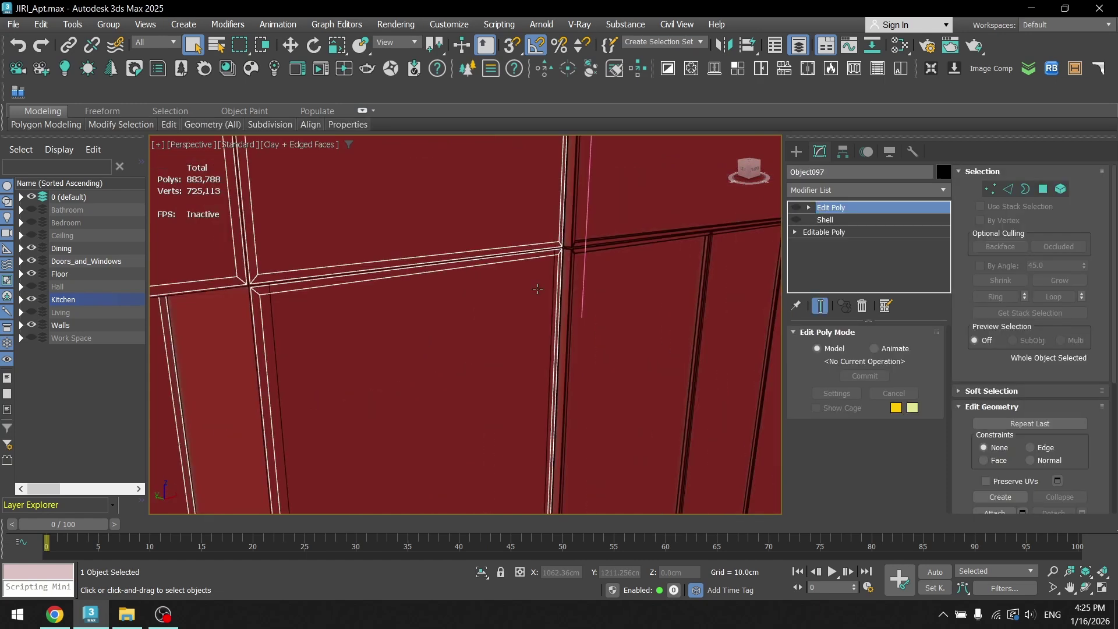
pyautogui.scroll(-3, 538, 287)
pyautogui.scroll(2, 424, 301)
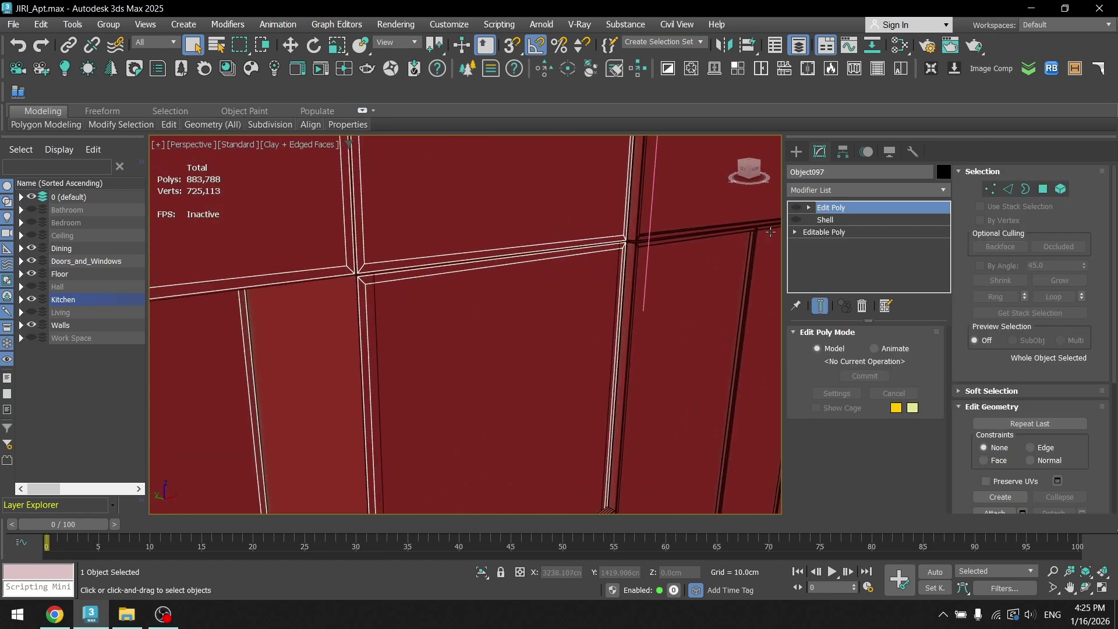
pyautogui.click(796, 220)
pyautogui.click(797, 209)
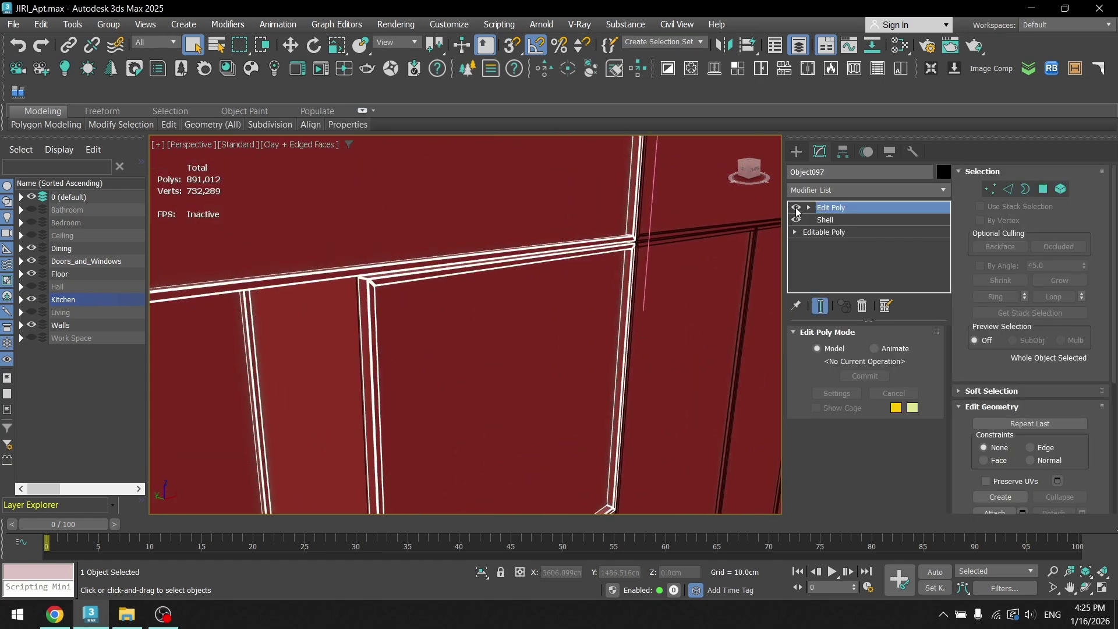
pyautogui.scroll(-2, 539, 248)
pyautogui.scroll(3, 495, 254)
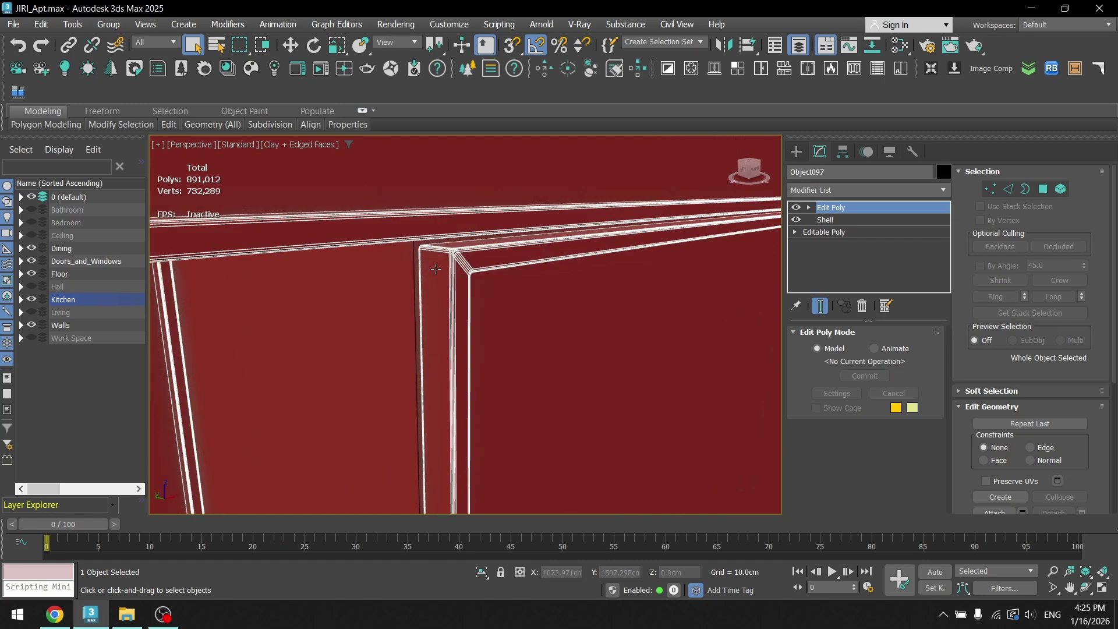
# Turn off the edged faces display and inspect the kitchen island with its bar stools, sink and tap
pyautogui.press('F4')
pyautogui.scroll(-10, 455, 291)
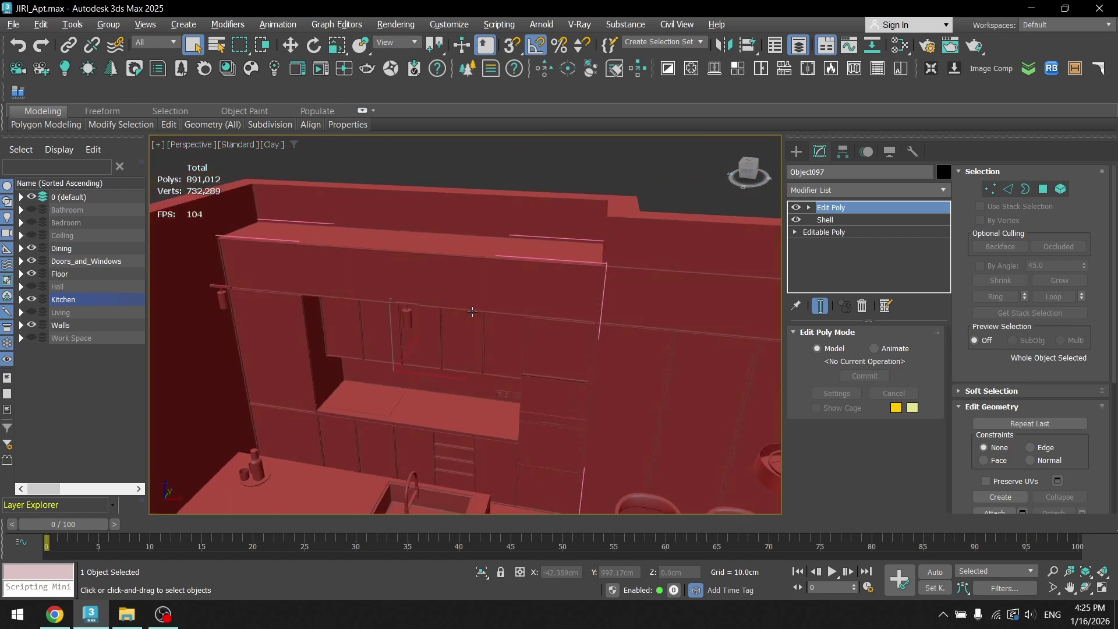
pyautogui.keyDown('alt'); pyautogui.moveTo(472, 311); pyautogui.dragTo(508, 289, button='middle'); pyautogui.keyUp('alt')
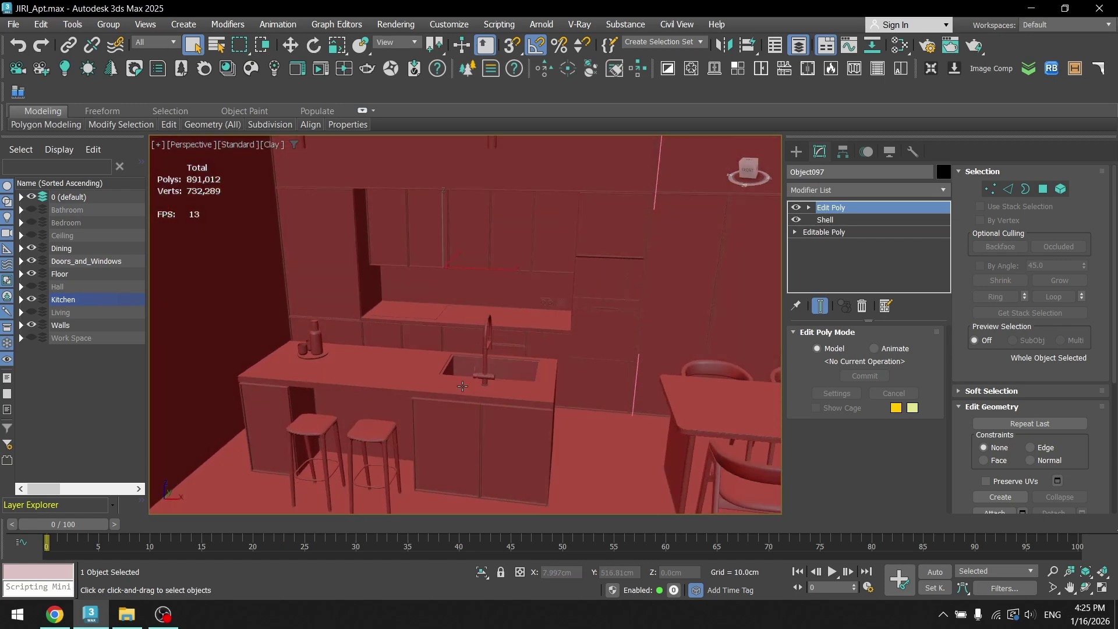
pyautogui.scroll(5, 531, 301)
pyautogui.keyDown('alt'); pyautogui.moveTo(532, 301); pyautogui.dragTo(430, 363, button='middle'); pyautogui.keyUp('alt')
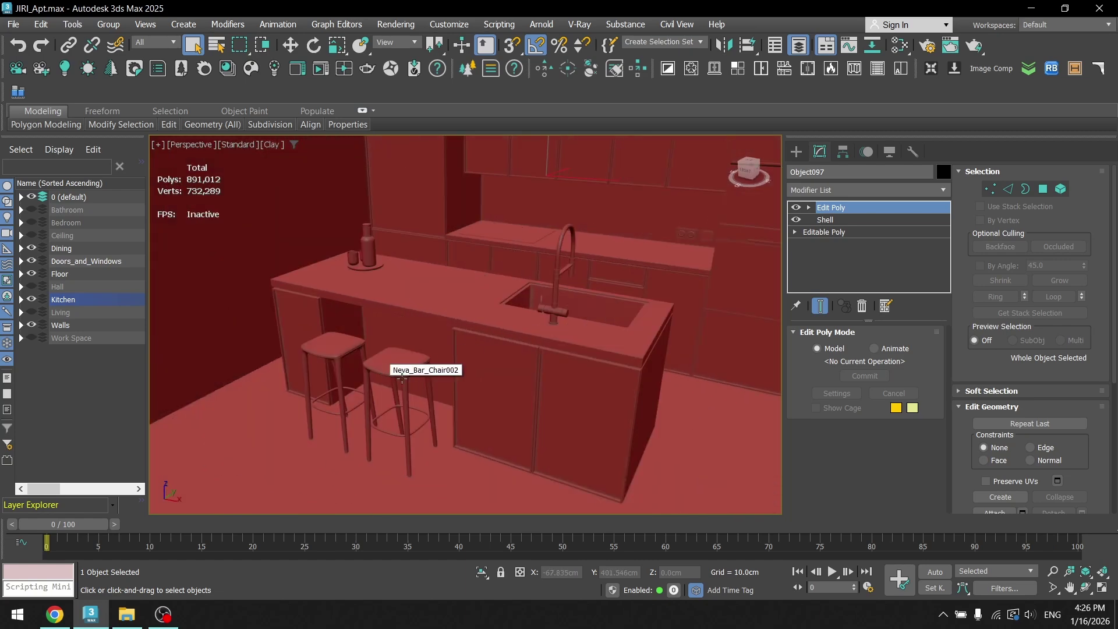
pyautogui.scroll(2, 402, 378)
pyautogui.keyDown('alt'); pyautogui.moveTo(383, 313); pyautogui.dragTo(307, 336, button='middle'); pyautogui.keyUp('alt')
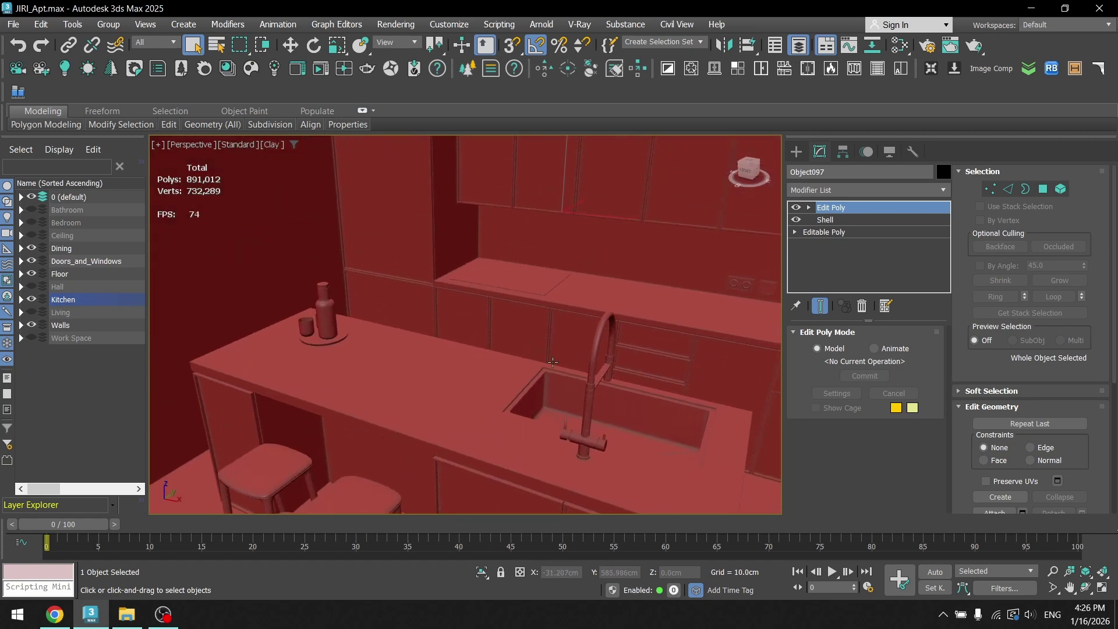
pyautogui.keyDown('alt'); pyautogui.moveTo(552, 362); pyautogui.dragTo(457, 355, button='middle'); pyautogui.keyUp('alt')
pyautogui.scroll(-5, 480, 420)
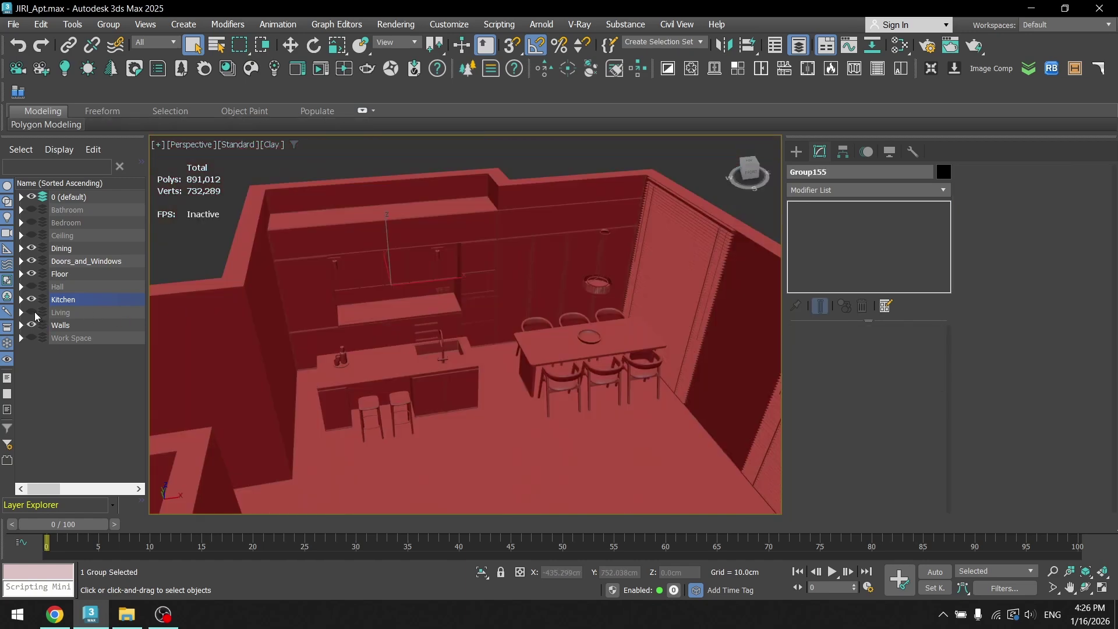
# Unhide the Living layer and select the sofa group in the living area
pyautogui.click(33, 313)
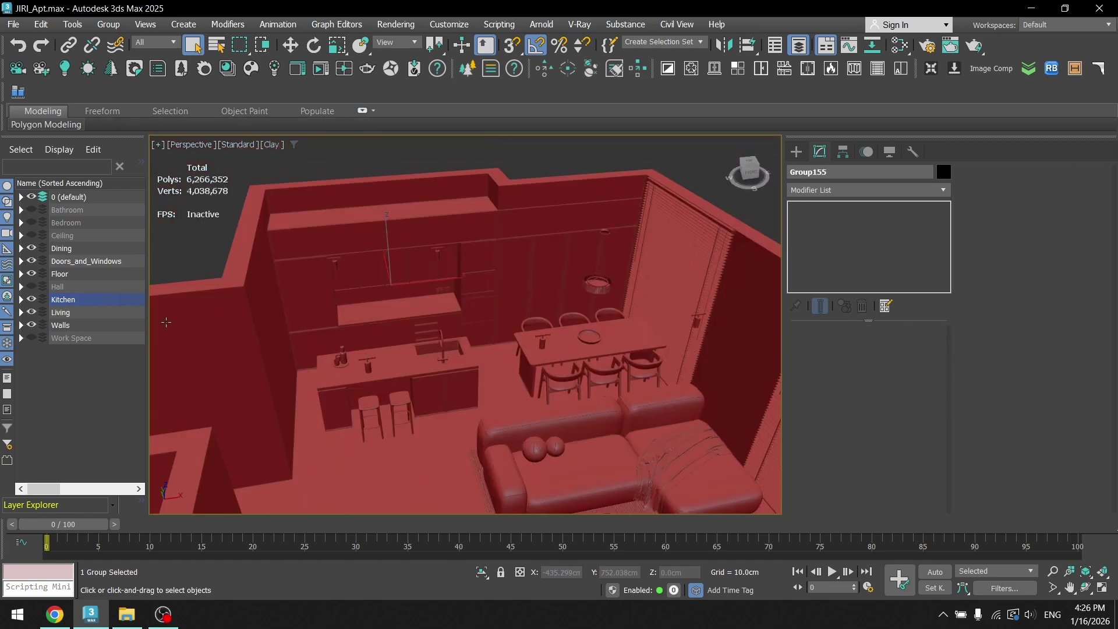
pyautogui.moveTo(410, 422); pyautogui.dragTo(367, 366, button='middle')
pyautogui.click(575, 277)
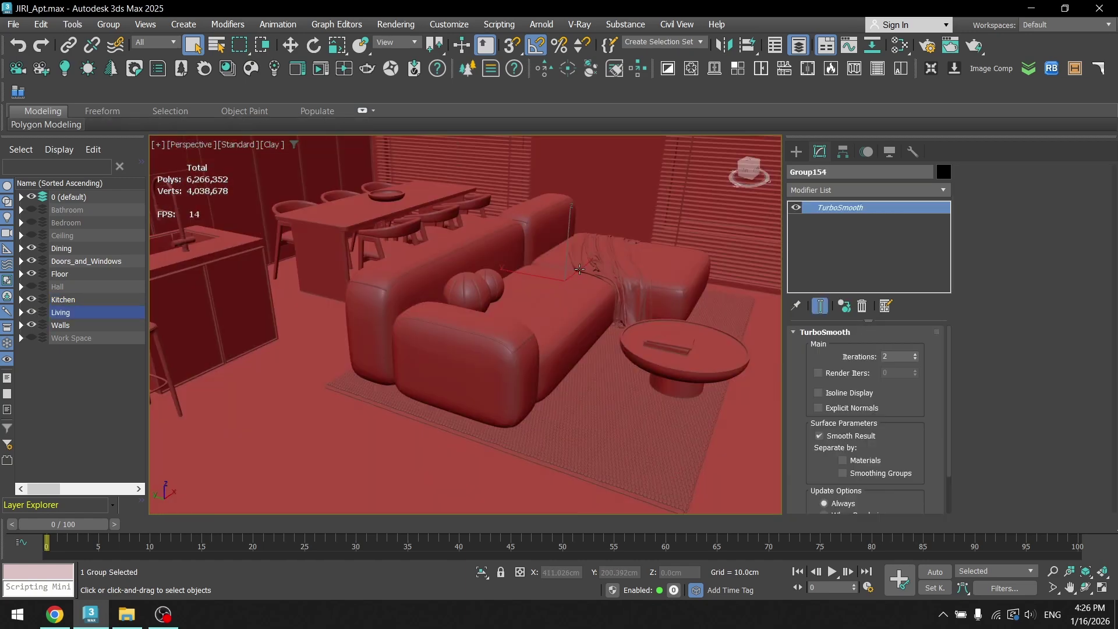
# Inspect the living area's sofa, coffee table and TV wall group from several angles
pyautogui.keyDown('alt'); pyautogui.moveTo(580, 269); pyautogui.dragTo(610, 364, button='middle'); pyautogui.keyUp('alt')
pyautogui.scroll(3, 583, 350)
pyautogui.click(537, 372)
pyautogui.click(688, 229)
pyautogui.scroll(-4, 485, 392)
pyautogui.click(609, 343)
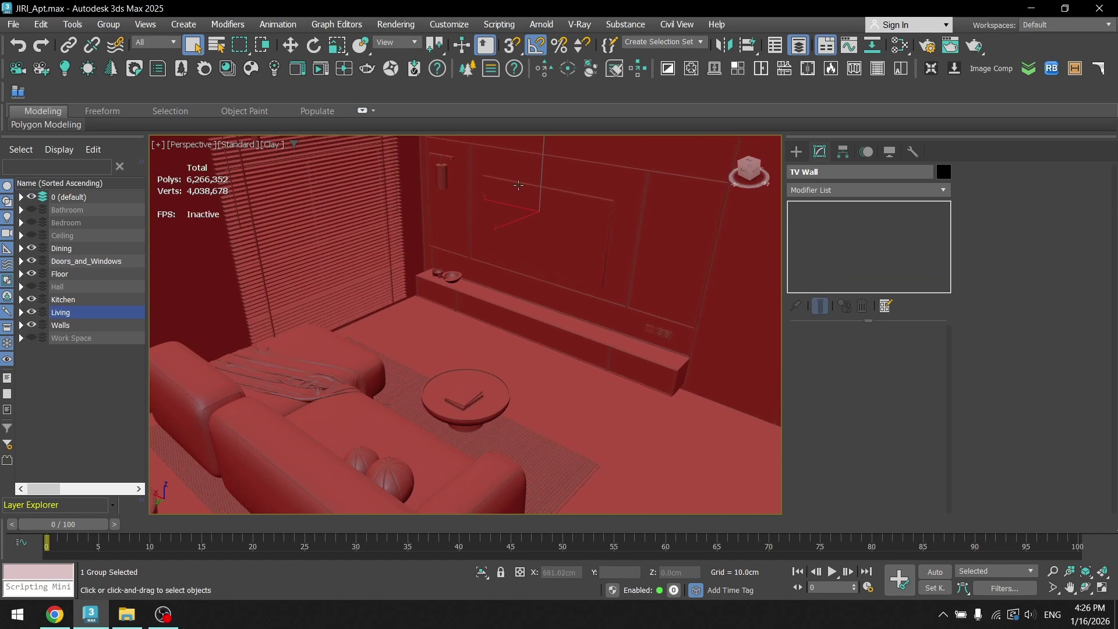
pyautogui.scroll(5, 583, 268)
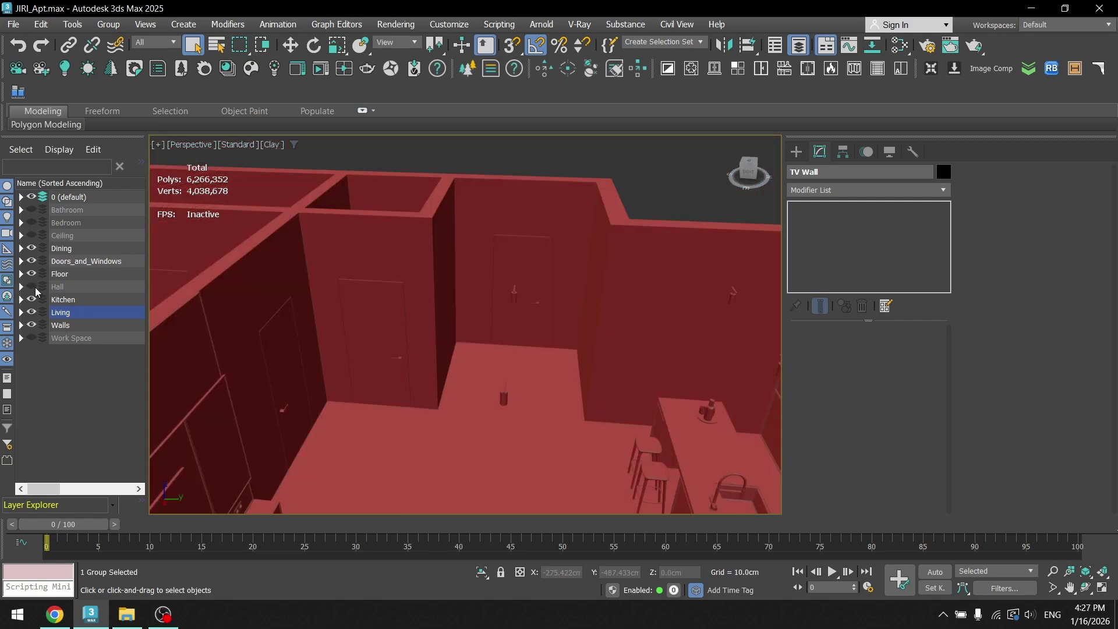
# Unhide the Hall layer and inspect the hallway's wardrobe panels and upholstered bench
pyautogui.click(31, 286)
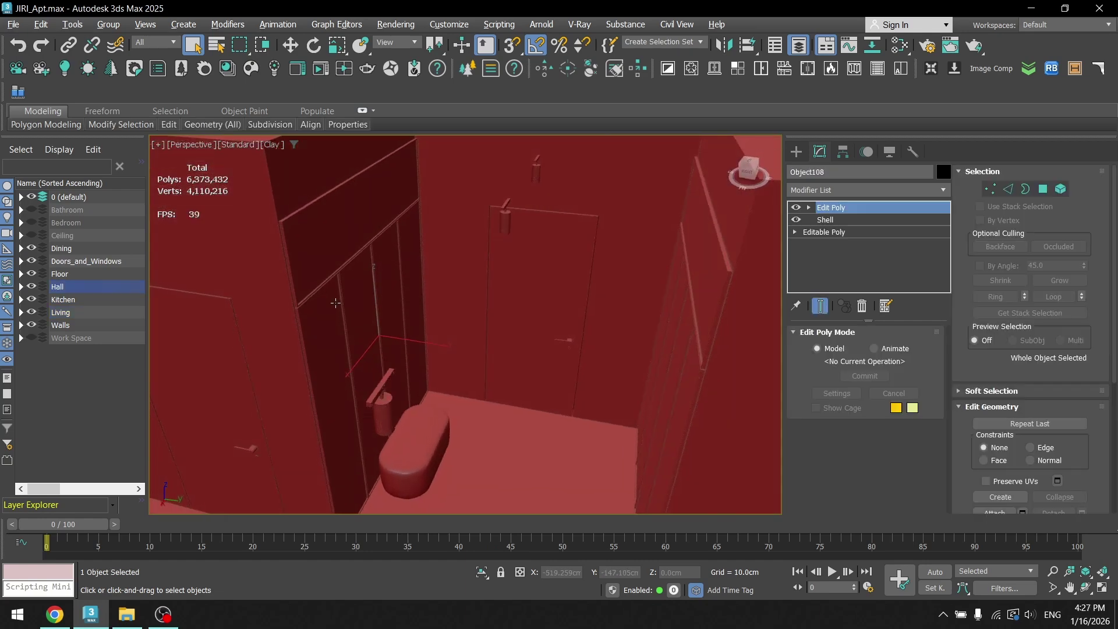
pyautogui.keyDown('alt'); pyautogui.moveTo(336, 303); pyautogui.dragTo(337, 295, button='middle'); pyautogui.keyUp('alt')
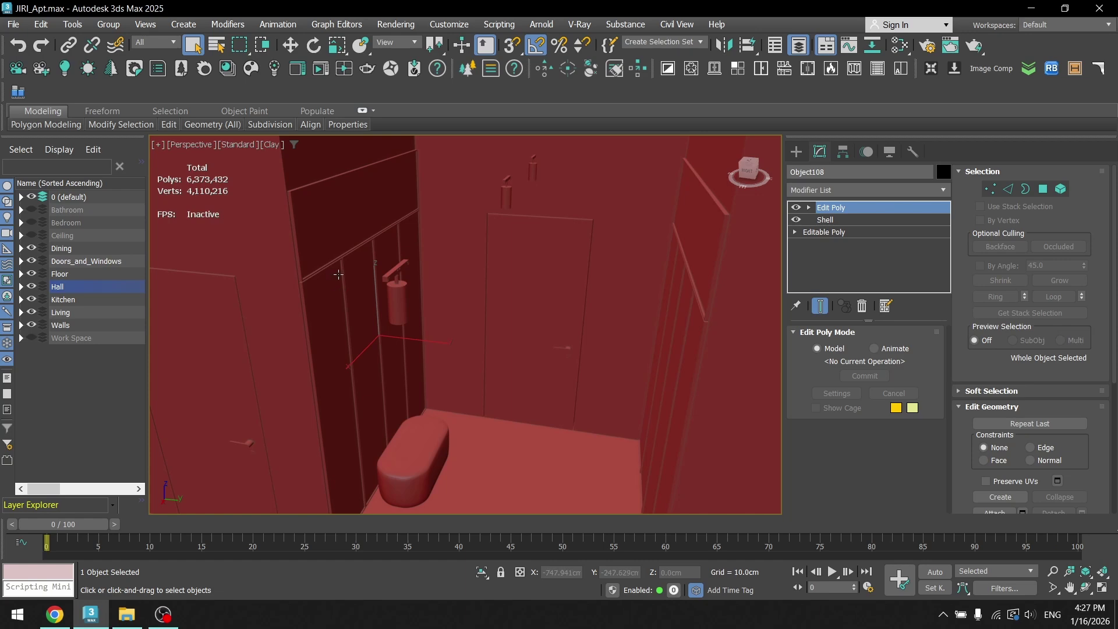
pyautogui.moveTo(424, 457); pyautogui.dragTo(408, 376, button='middle')
pyautogui.scroll(3, 407, 376)
pyautogui.click(408, 376)
pyautogui.scroll(-5, 407, 375)
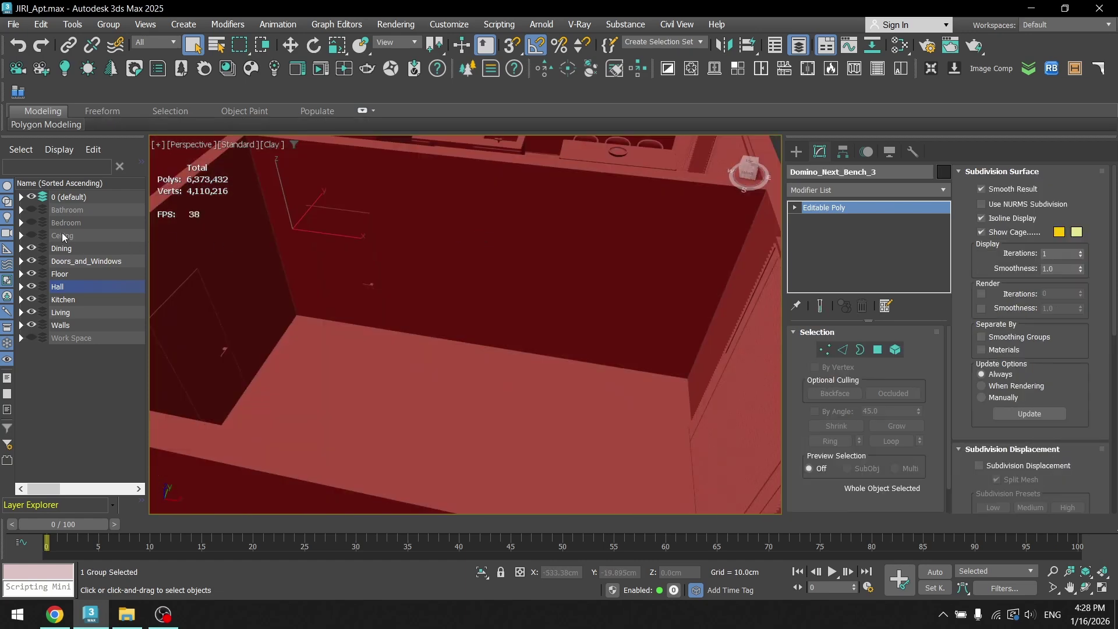
# Unhide the Bedroom layer and inspect the bed and wall panels with edged faces turned on
pyautogui.click(32, 224)
pyautogui.keyDown('alt'); pyautogui.moveTo(542, 390); pyautogui.dragTo(437, 413, button='middle'); pyautogui.keyUp('alt')
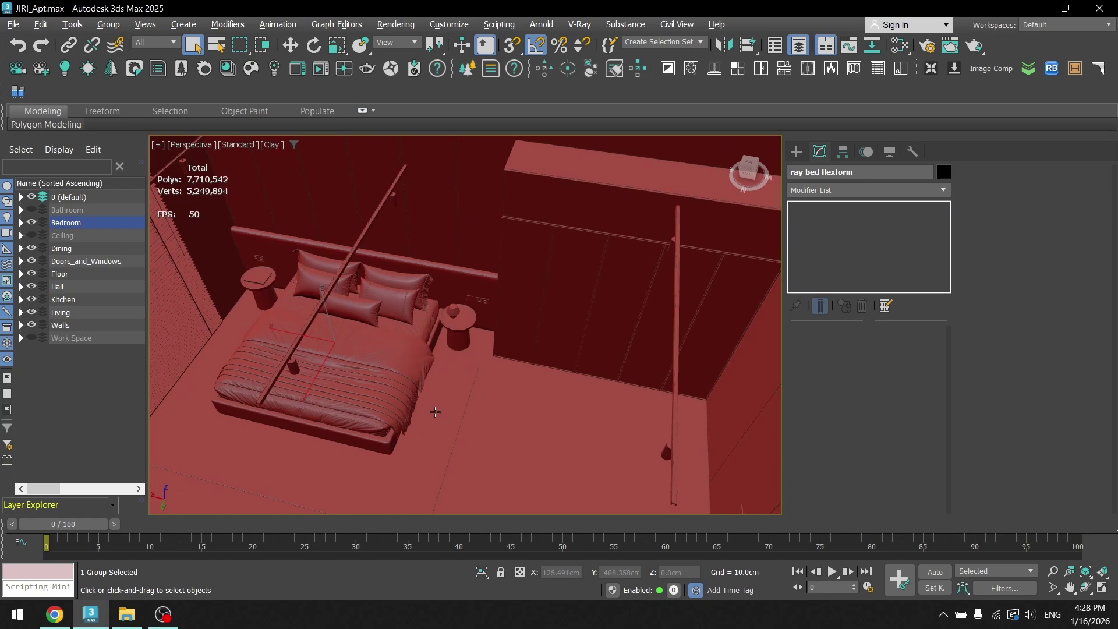
pyautogui.scroll(3, 436, 414)
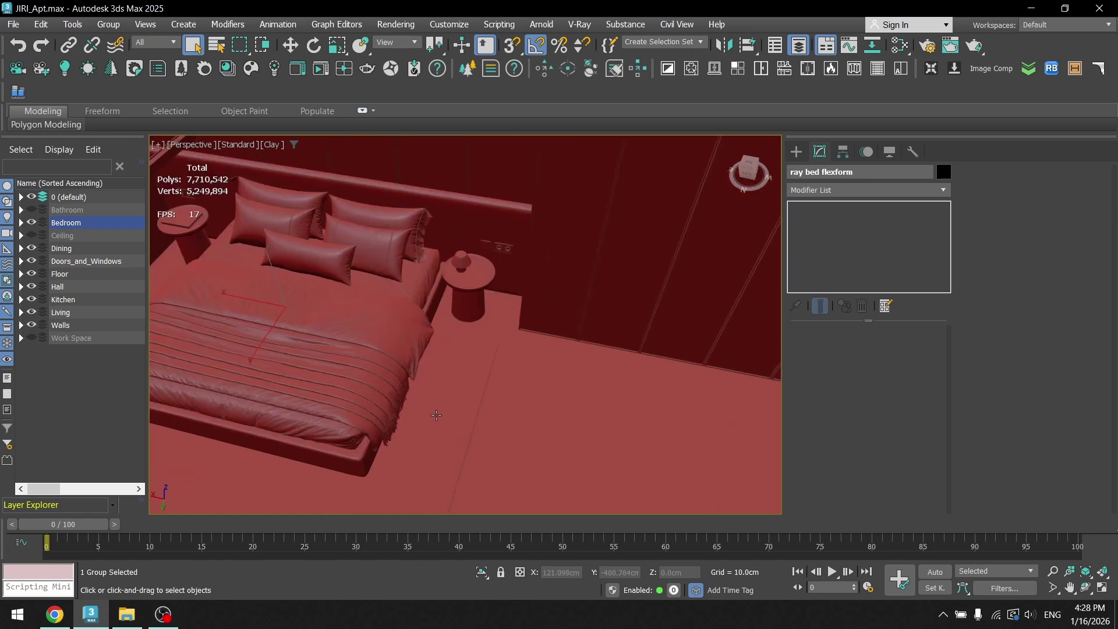
pyautogui.press('F4')
pyautogui.press('F4')
pyautogui.scroll(-4, 436, 415)
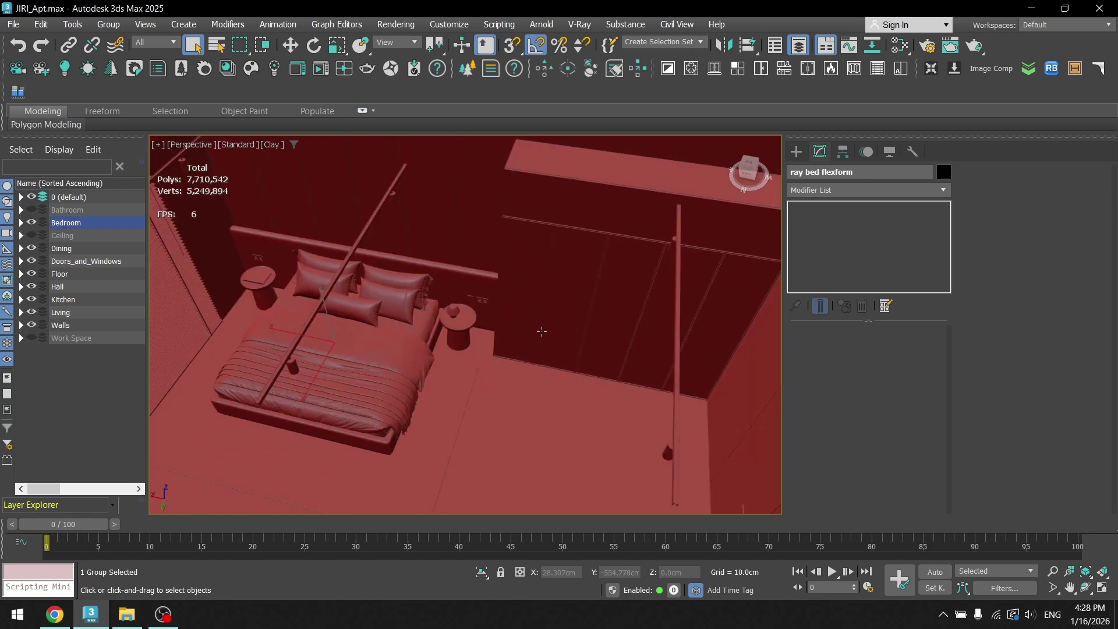
pyautogui.scroll(6, 610, 347)
pyautogui.scroll(-5, 609, 347)
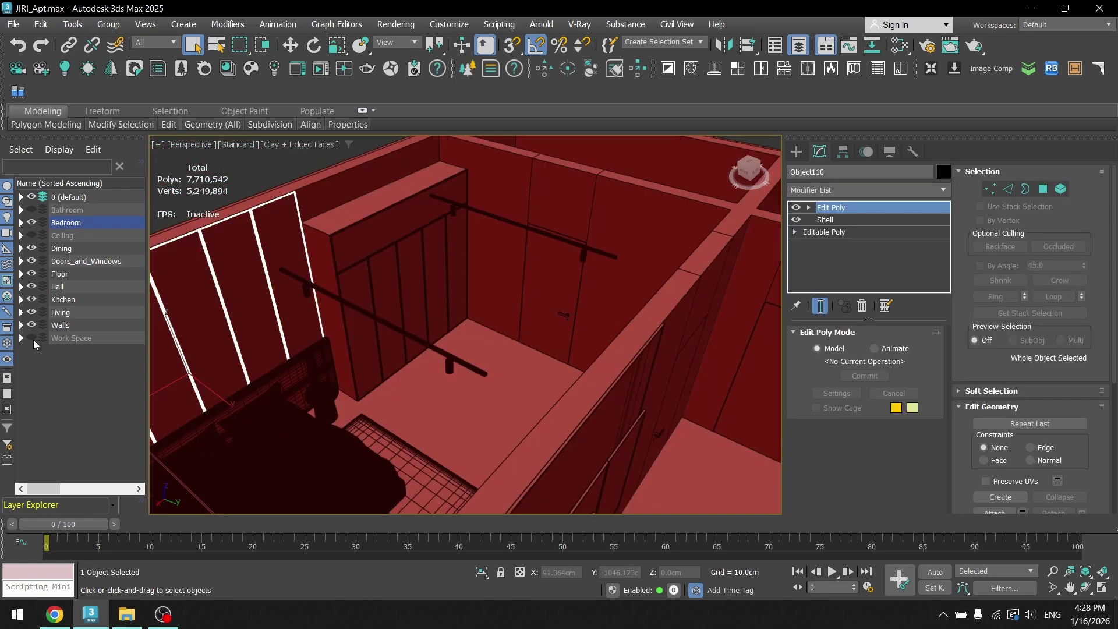
# Unhide the Work Space layer and inspect the panelled wall and the desk with its chair and accessories
pyautogui.click(32, 339)
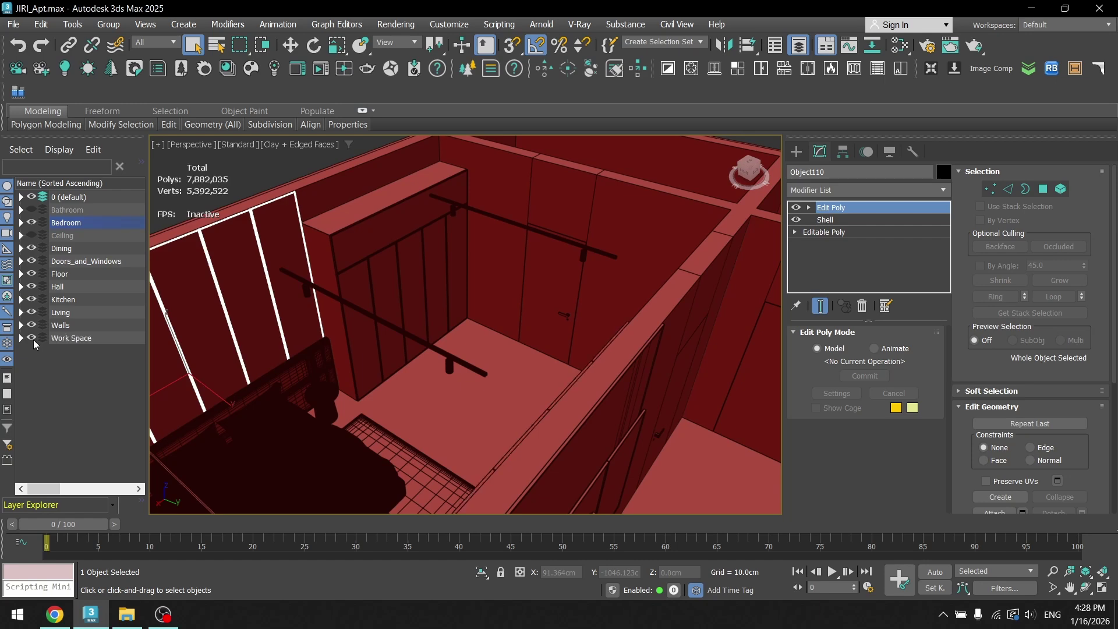
pyautogui.keyDown('alt'); pyautogui.moveTo(417, 374); pyautogui.dragTo(606, 397, button='middle'); pyautogui.keyUp('alt')
pyautogui.scroll(5, 530, 379)
pyautogui.click(543, 361)
pyautogui.moveTo(596, 448); pyautogui.dragTo(610, 511, button='middle')
pyautogui.click(469, 277)
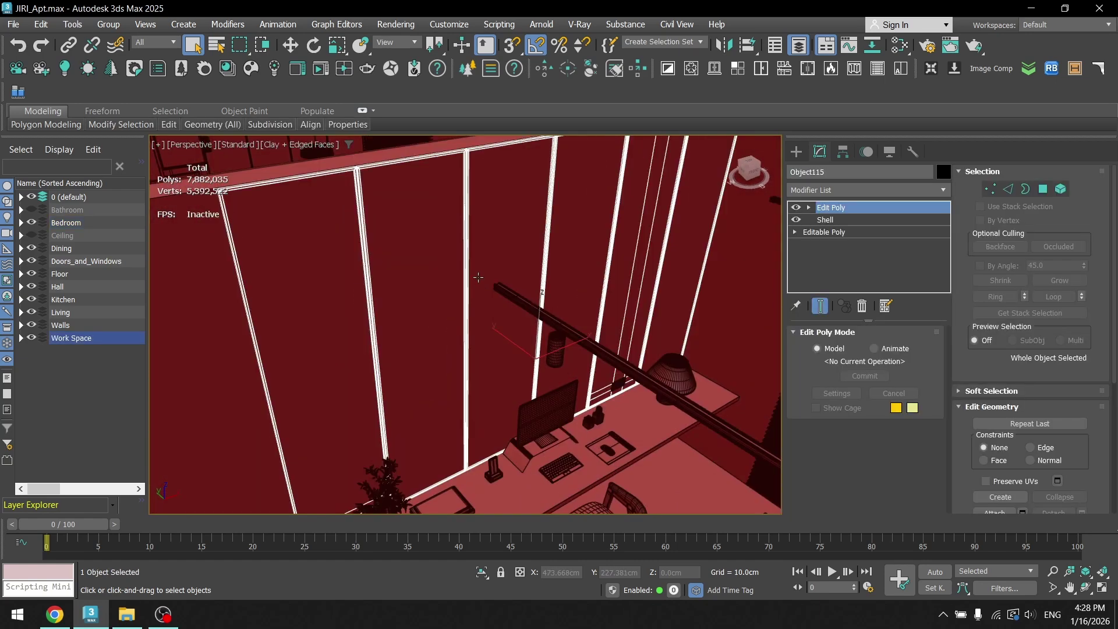
pyautogui.scroll(-8, 485, 289)
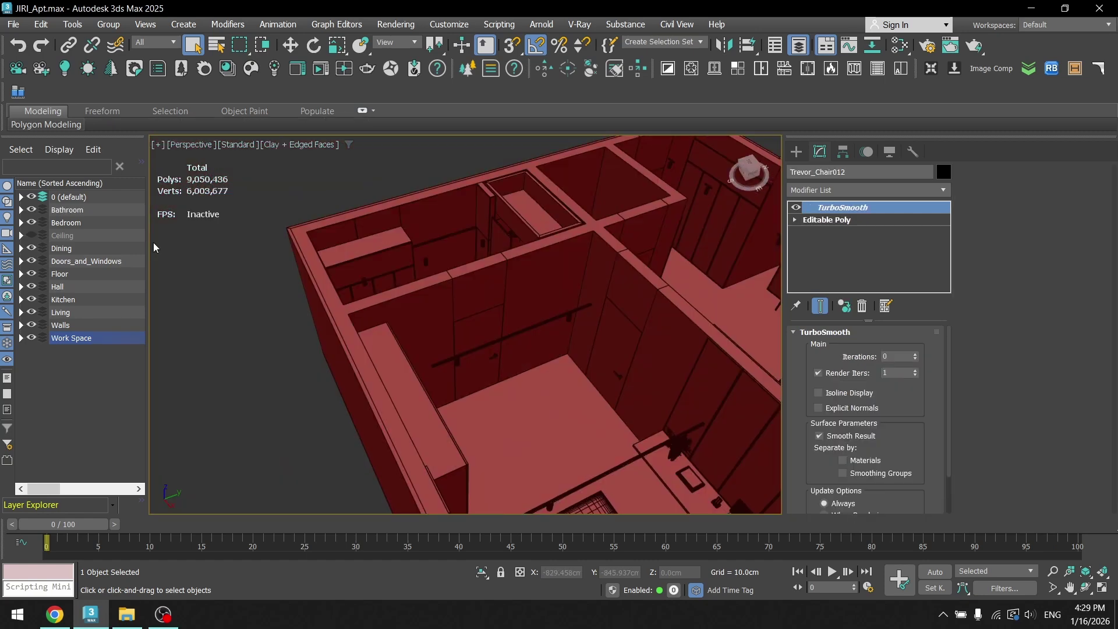
# Examine the bathroom, and view the whole apartment from outside with its ceiling slab in place
pyautogui.scroll(3, 434, 259)
pyautogui.keyDown('alt'); pyautogui.moveTo(435, 258); pyautogui.dragTo(466, 293, button='middle'); pyautogui.keyUp('alt')
pyautogui.scroll(2, 466, 292)
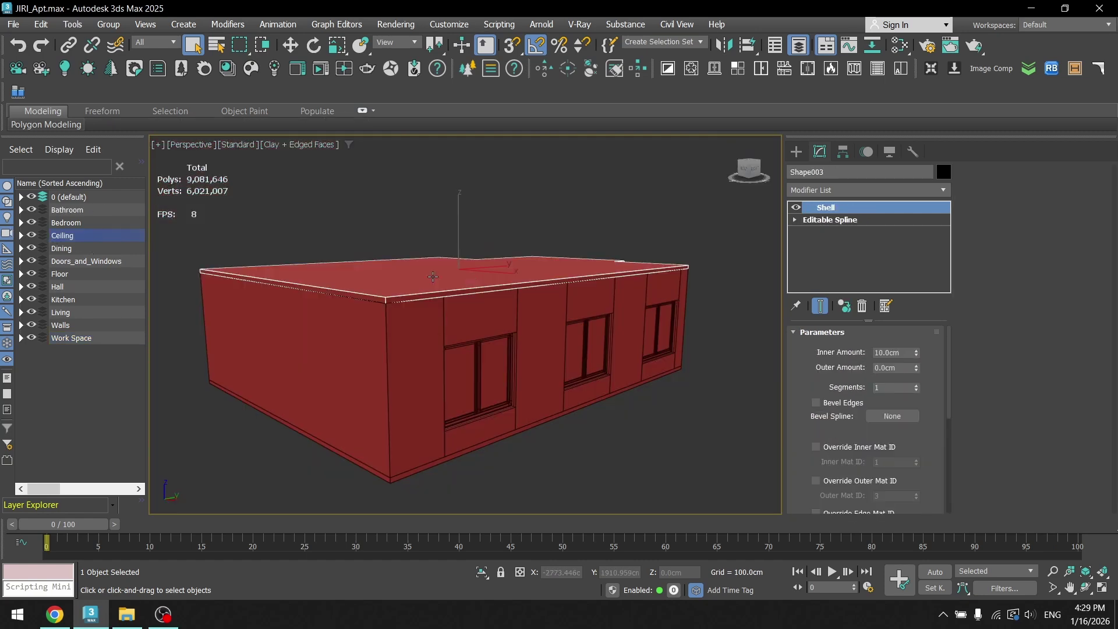
pyautogui.keyDown('alt'); pyautogui.moveTo(434, 274); pyautogui.dragTo(482, 302, button='middle'); pyautogui.keyUp('alt')
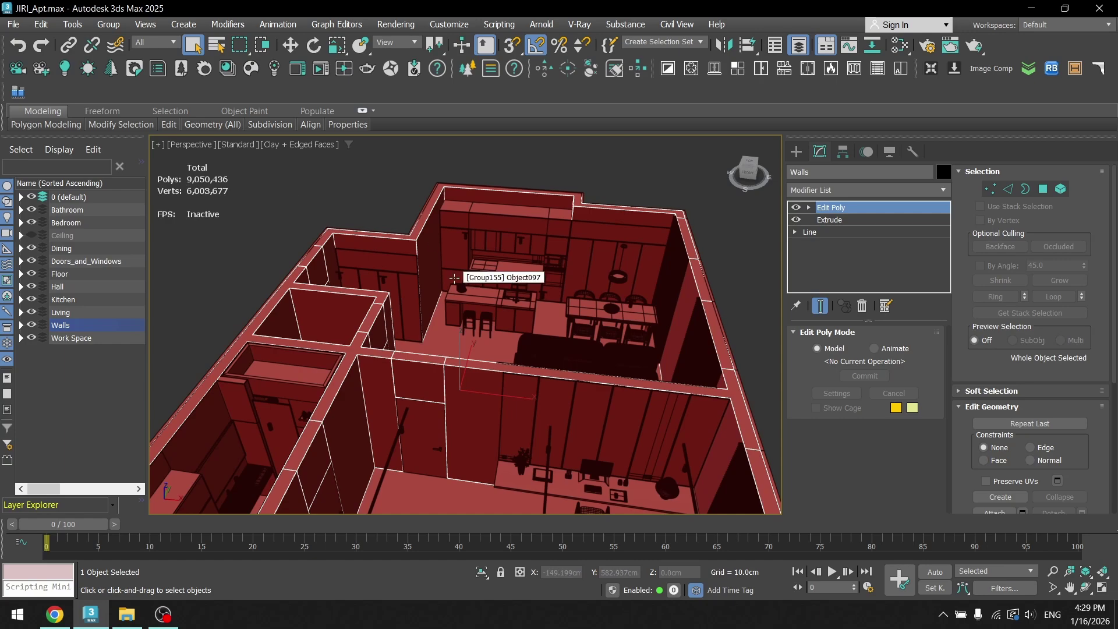
# Select the kitchen island group and examine the bar stools' mesh up close
pyautogui.moveTo(728, 324); pyautogui.dragTo(576, 285, button='middle')
pyautogui.scroll(-5, 622, 293)
pyautogui.scroll(2, 485, 247)
pyautogui.click(484, 248)
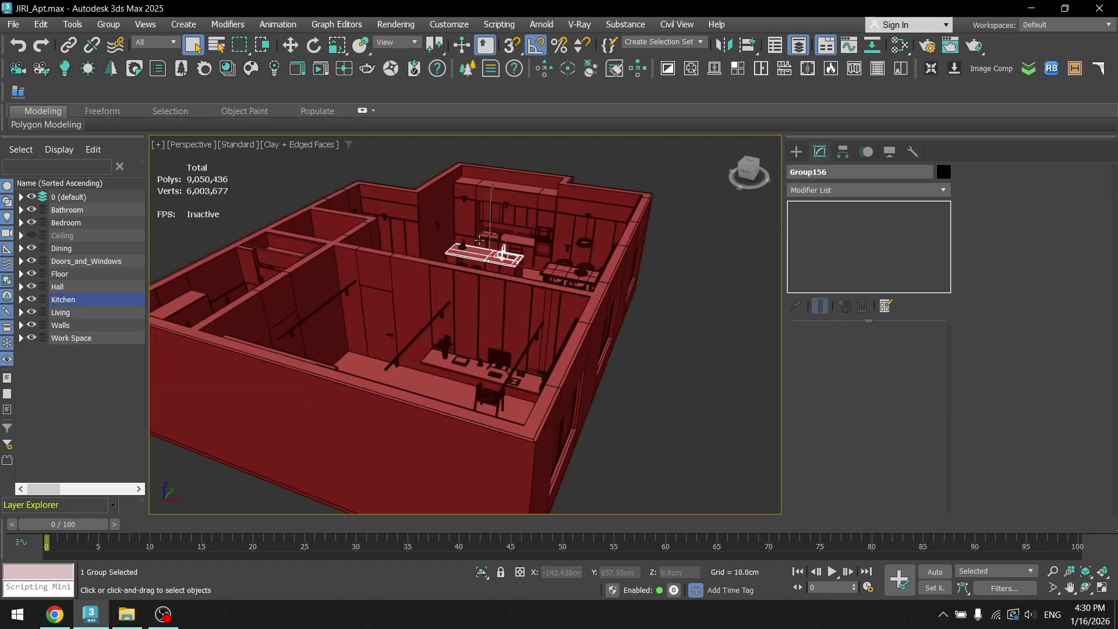
pyautogui.scroll(6, 474, 240)
pyautogui.moveTo(472, 239); pyautogui.dragTo(492, 277, button='middle')
pyautogui.scroll(5, 435, 441)
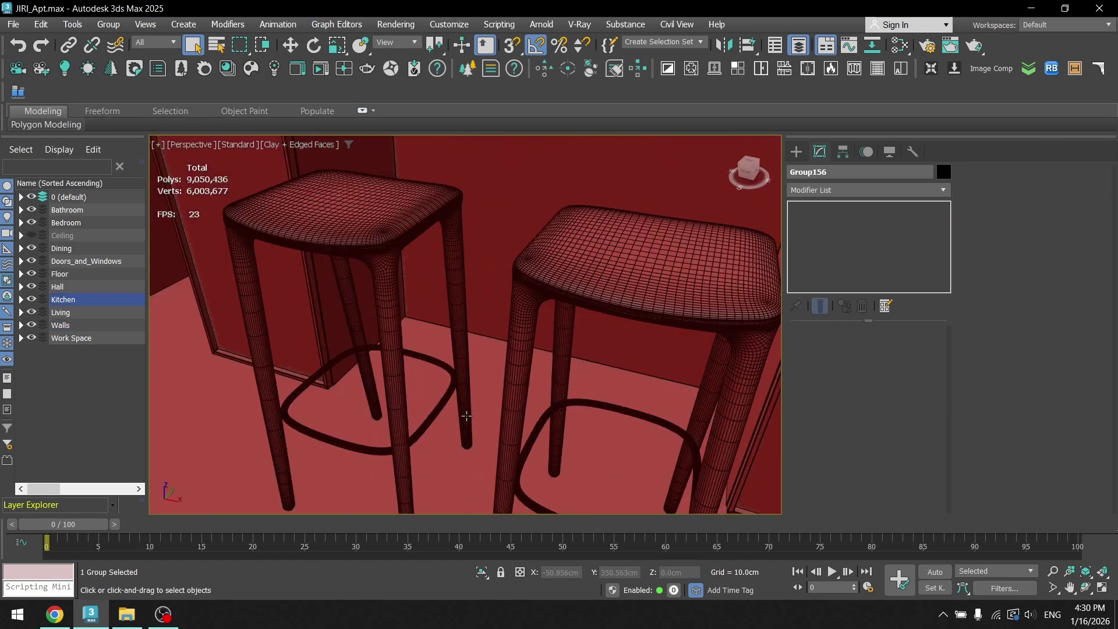
pyautogui.scroll(-6, 558, 286)
# Examine the wireframe of the sofa and its round cushions, with the surrounding living area
pyautogui.moveTo(612, 323); pyautogui.dragTo(350, 237, button='middle')
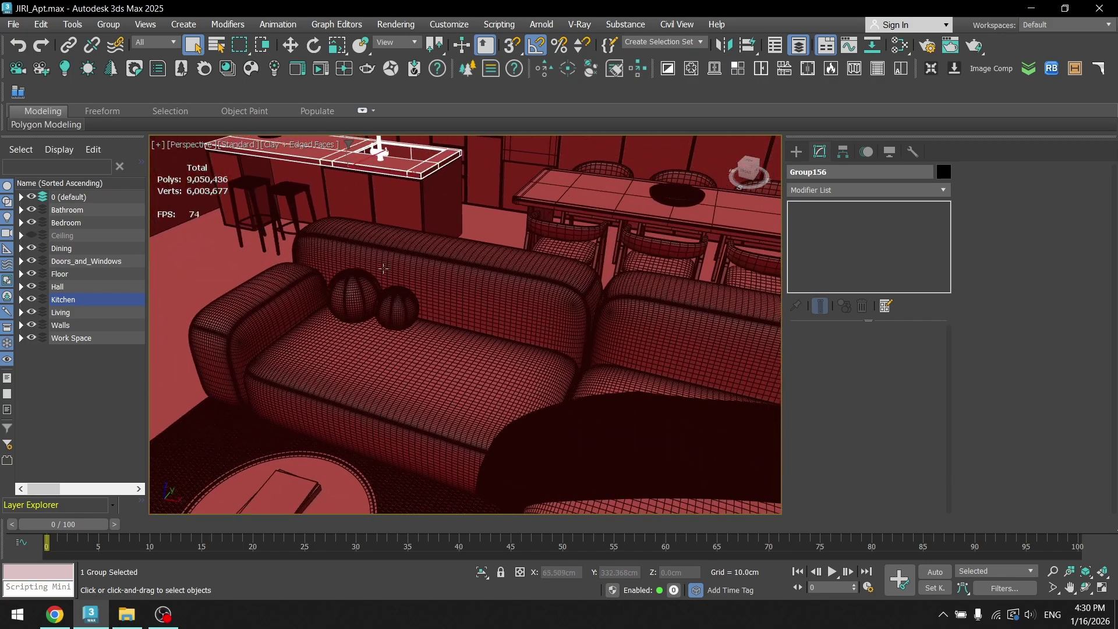
pyautogui.scroll(5, 553, 308)
pyautogui.scroll(-3, 557, 303)
pyautogui.scroll(2, 558, 303)
pyautogui.scroll(-10, 565, 294)
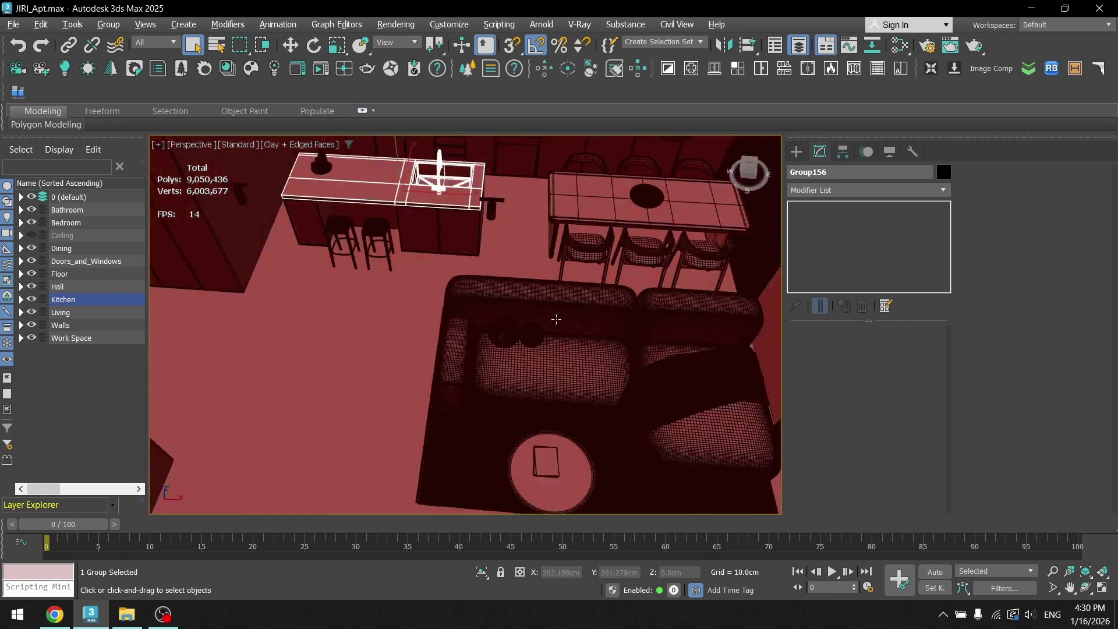
pyautogui.scroll(-3, 568, 284)
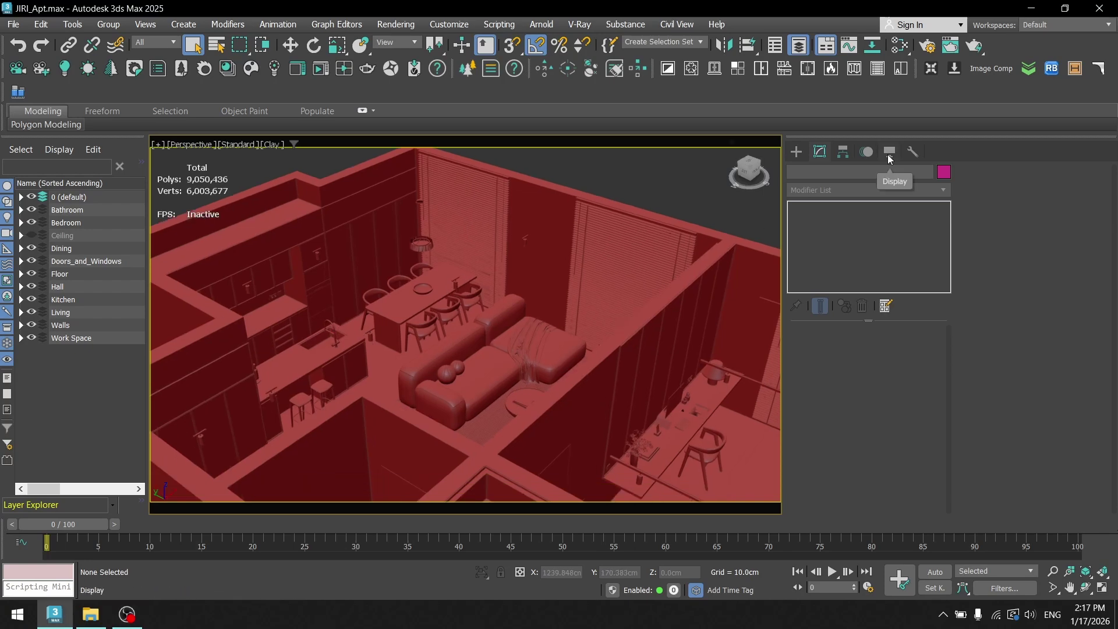
# Show the scene's cameras by no longer hiding the Cameras category, and return to the modifier settings
pyautogui.click(888, 152)
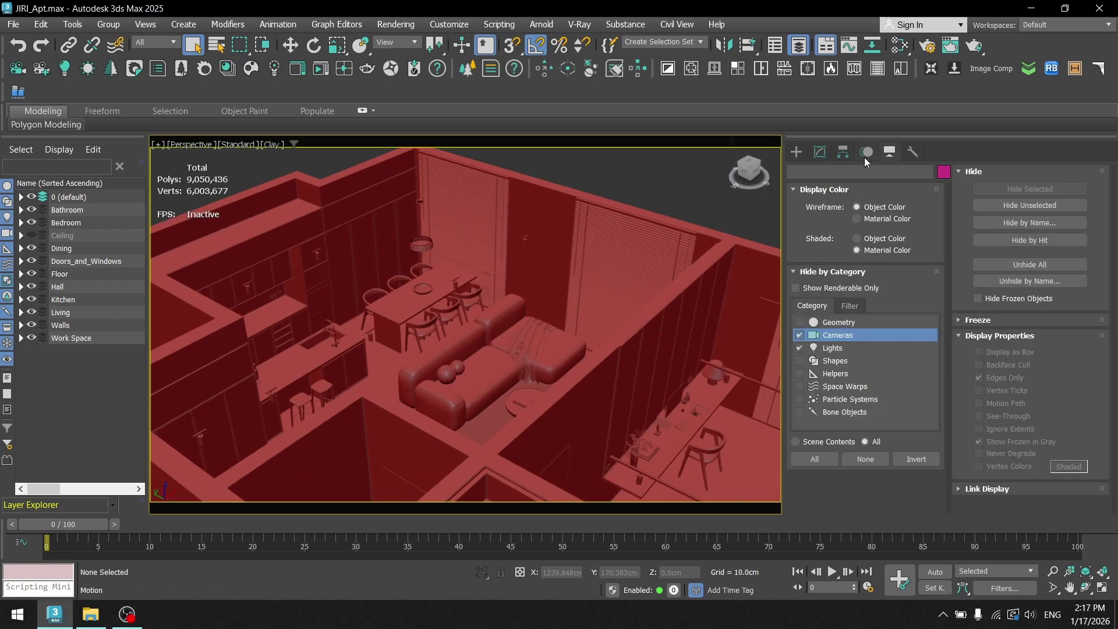
pyautogui.click(798, 335)
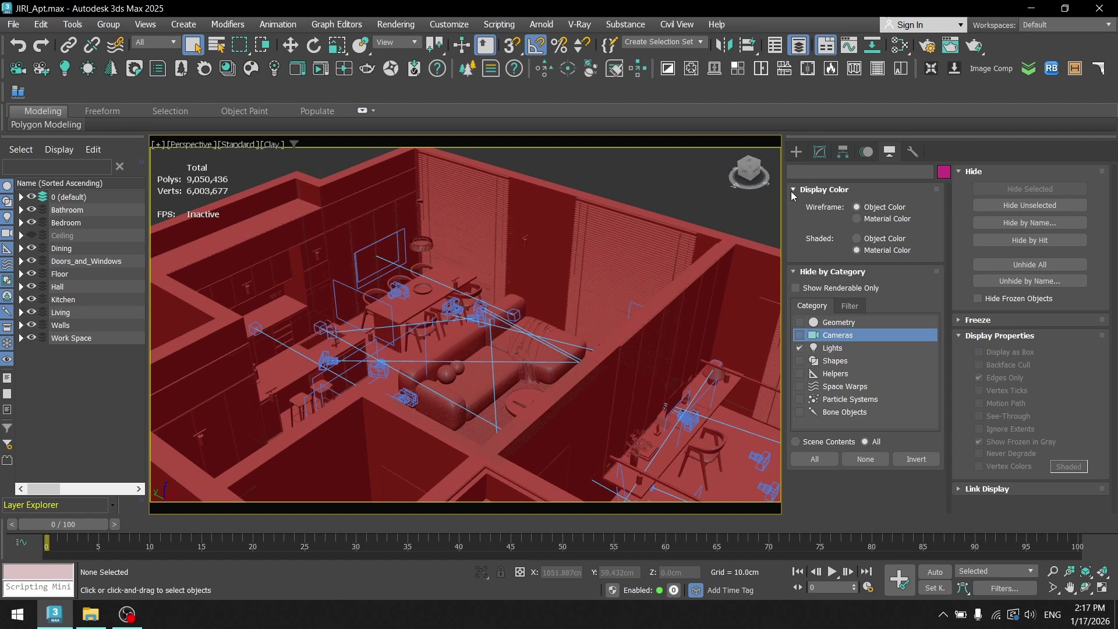
pyautogui.click(818, 153)
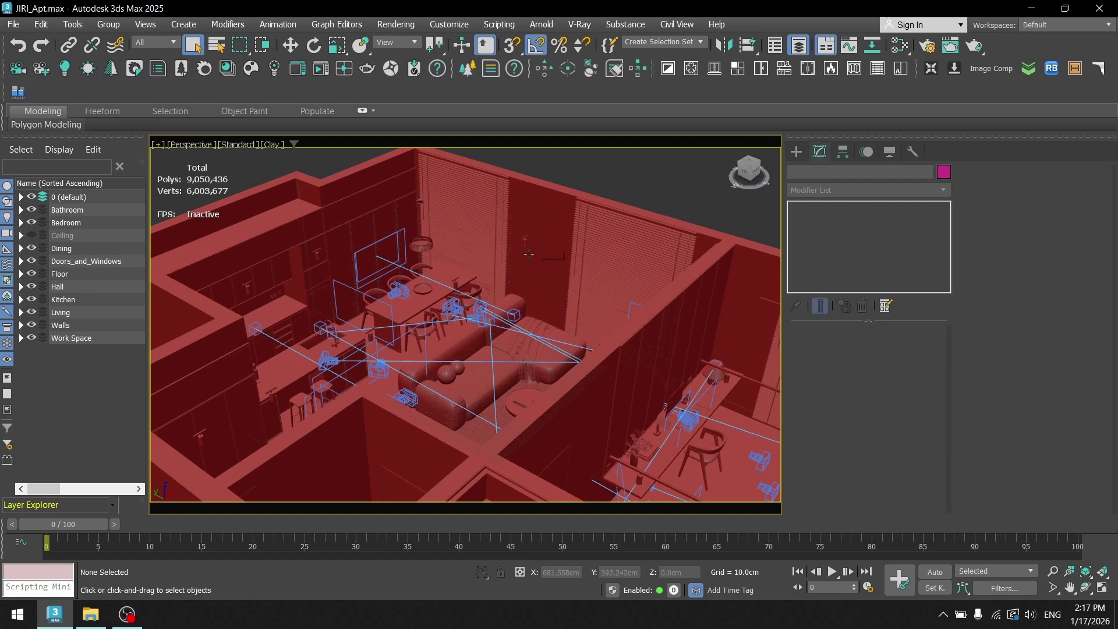
# Switch the viewport to the Horizontal001 camera view
pyautogui.press('c')
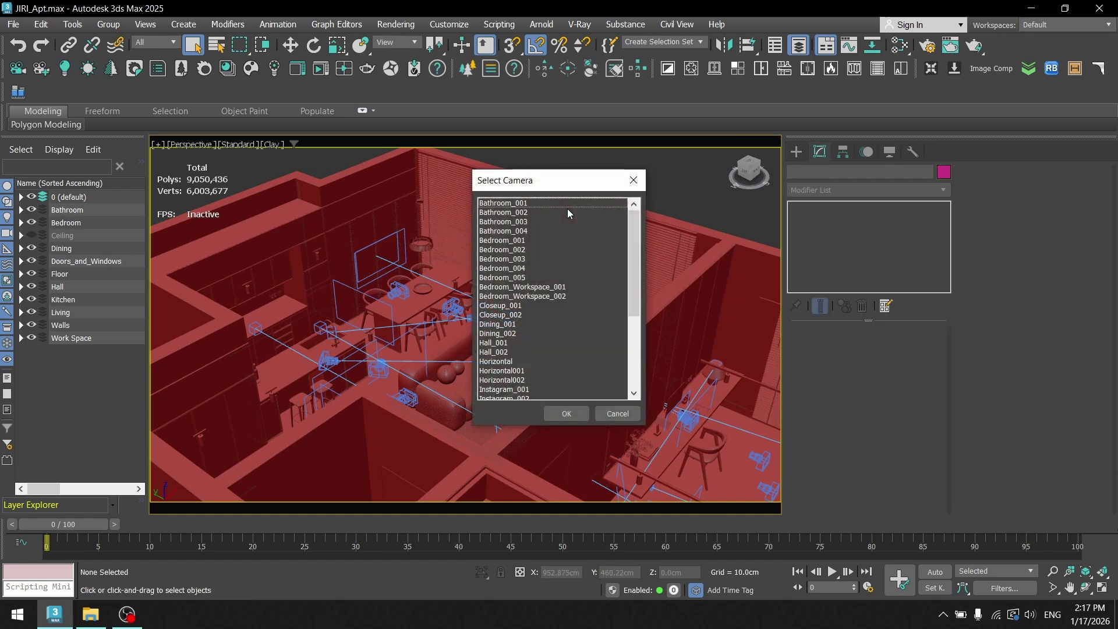
pyautogui.scroll(-3, 542, 215)
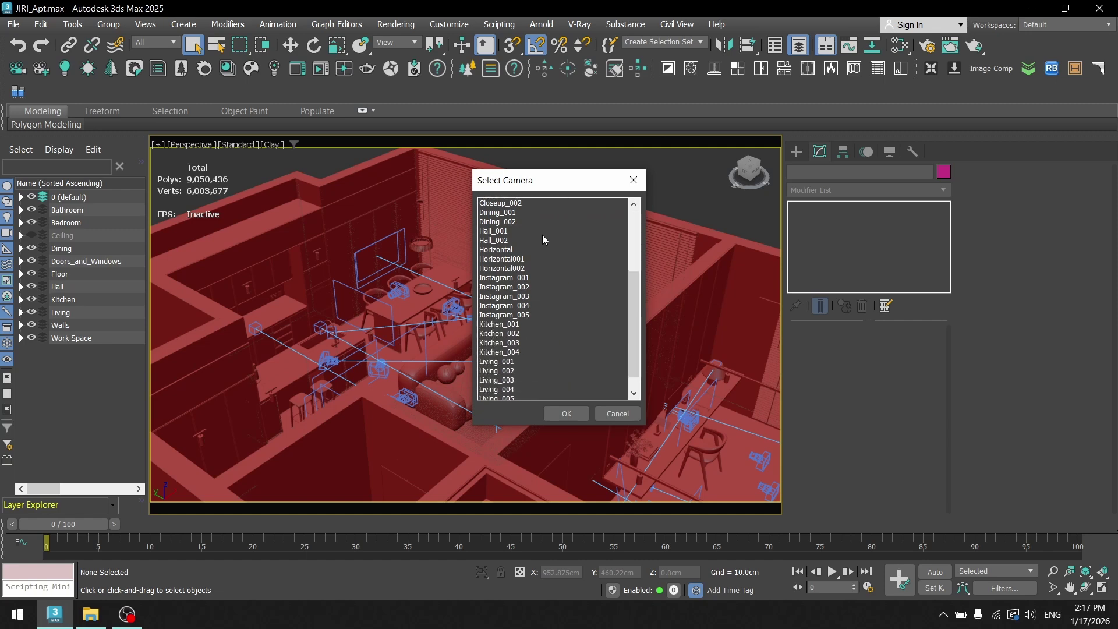
pyautogui.scroll(2, 536, 277)
pyautogui.scroll(1, 536, 277)
pyautogui.scroll(-1, 537, 274)
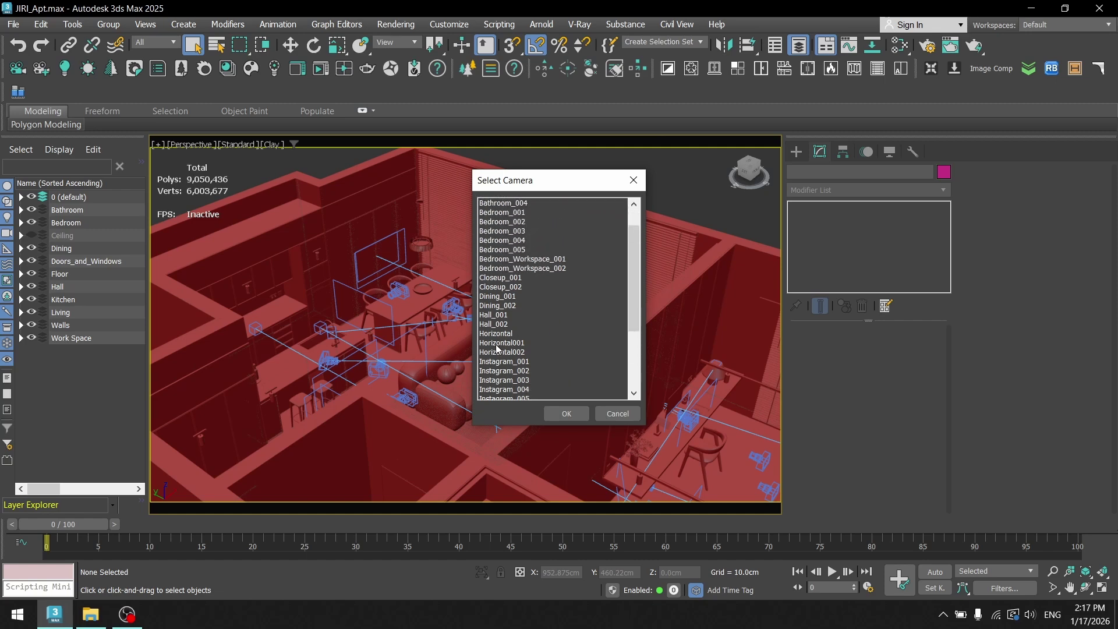
pyautogui.doubleClick(497, 344)
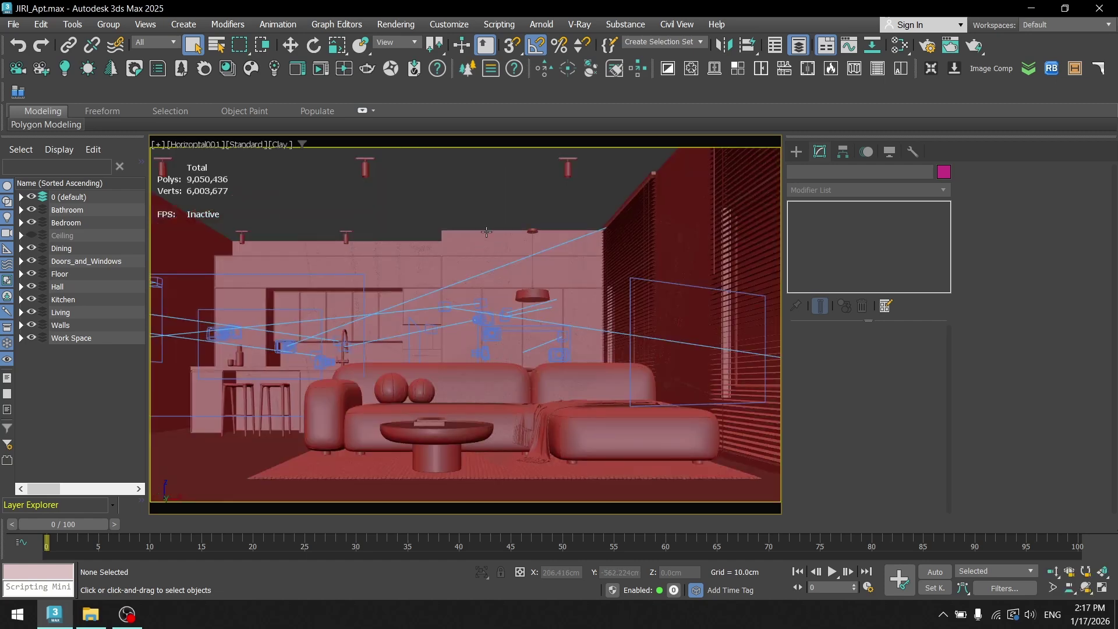
# Select the active camera and compare its view without and with automatic vertical tilt, leaving the option enabled
pyautogui.click(197, 144)
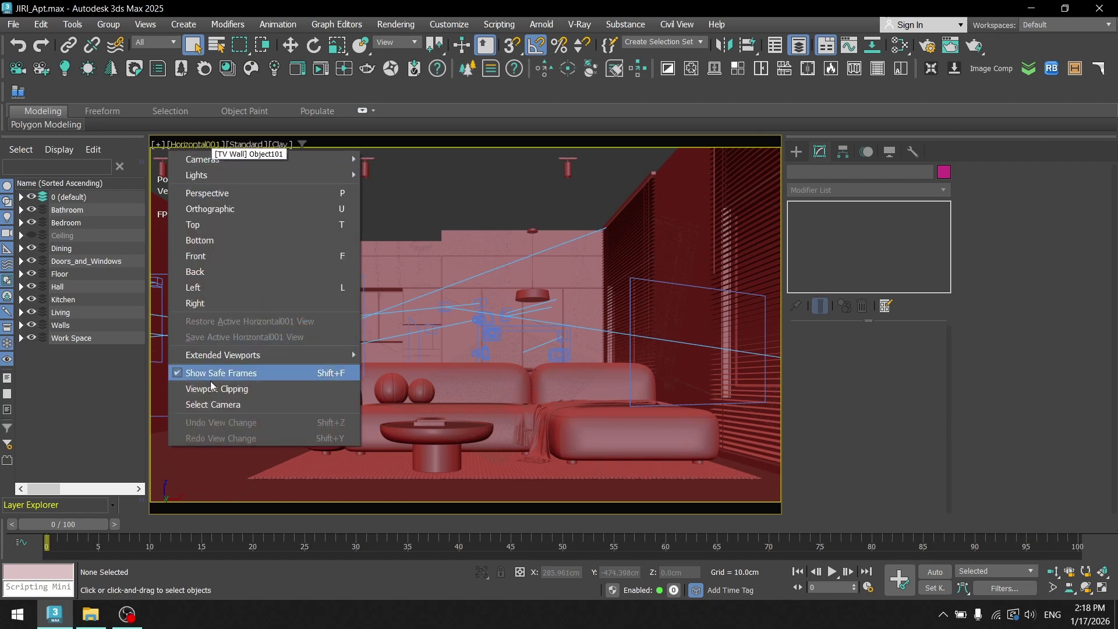
pyautogui.click(208, 406)
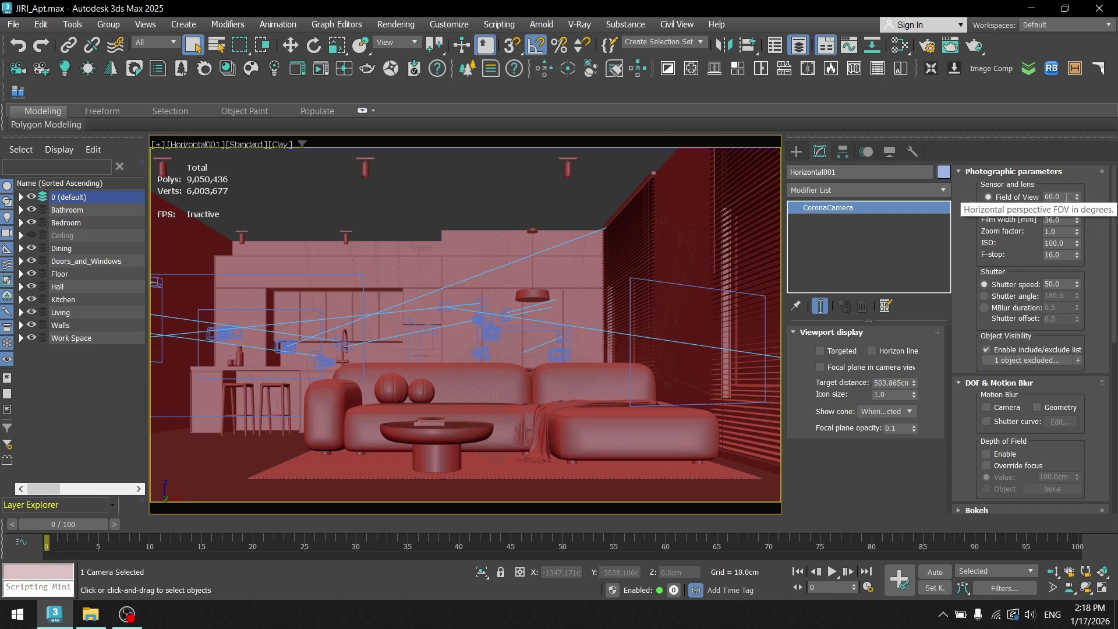
pyautogui.scroll(-5, 1013, 274)
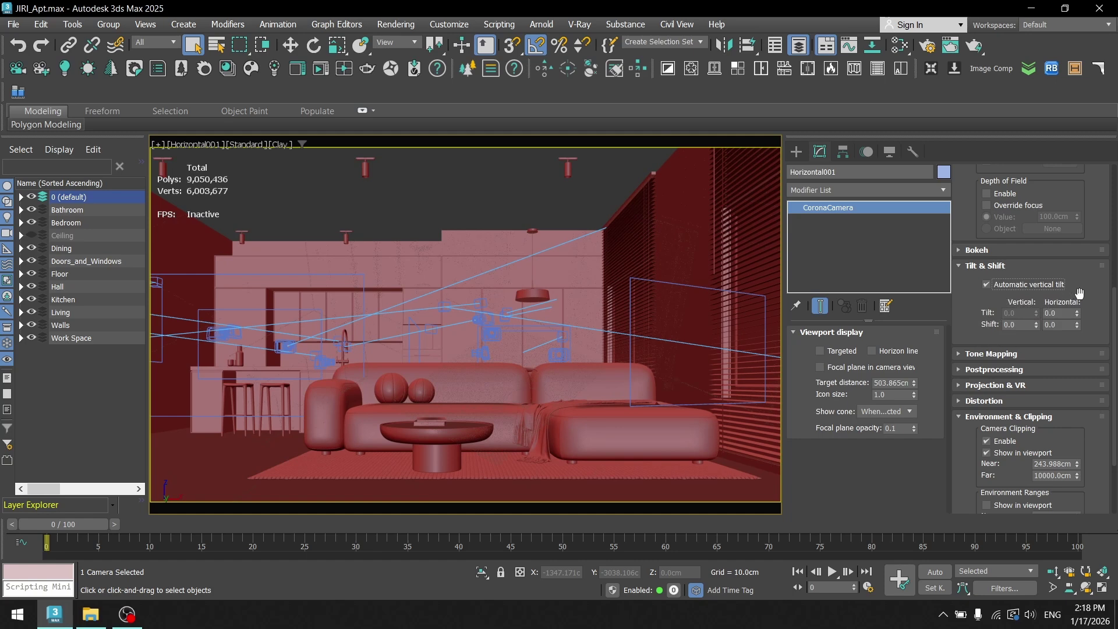
pyautogui.click(988, 285)
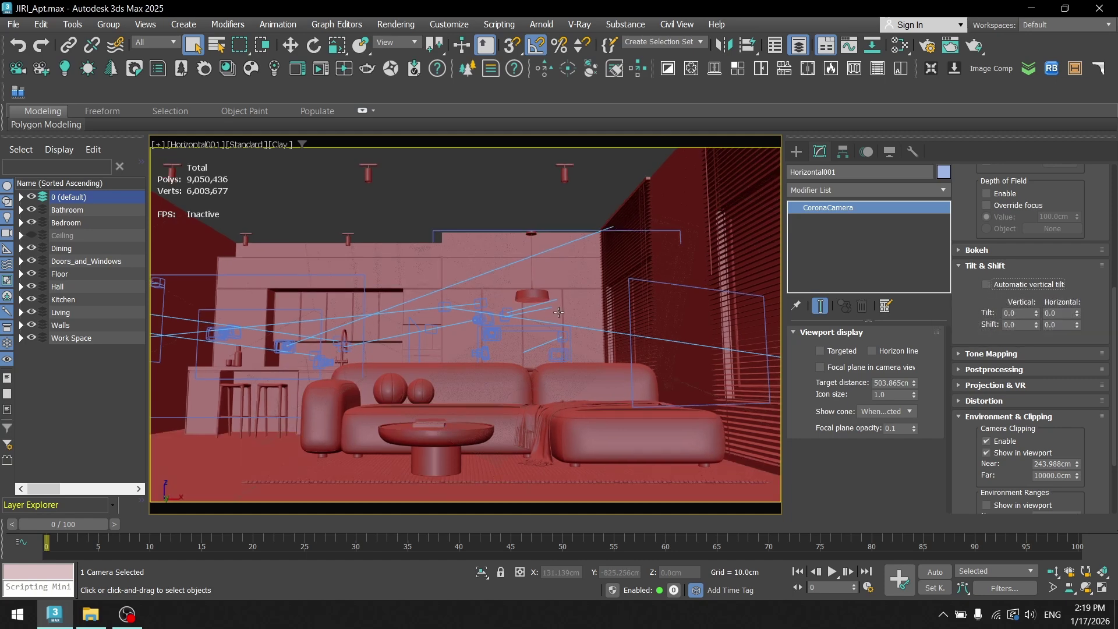
pyautogui.click(986, 285)
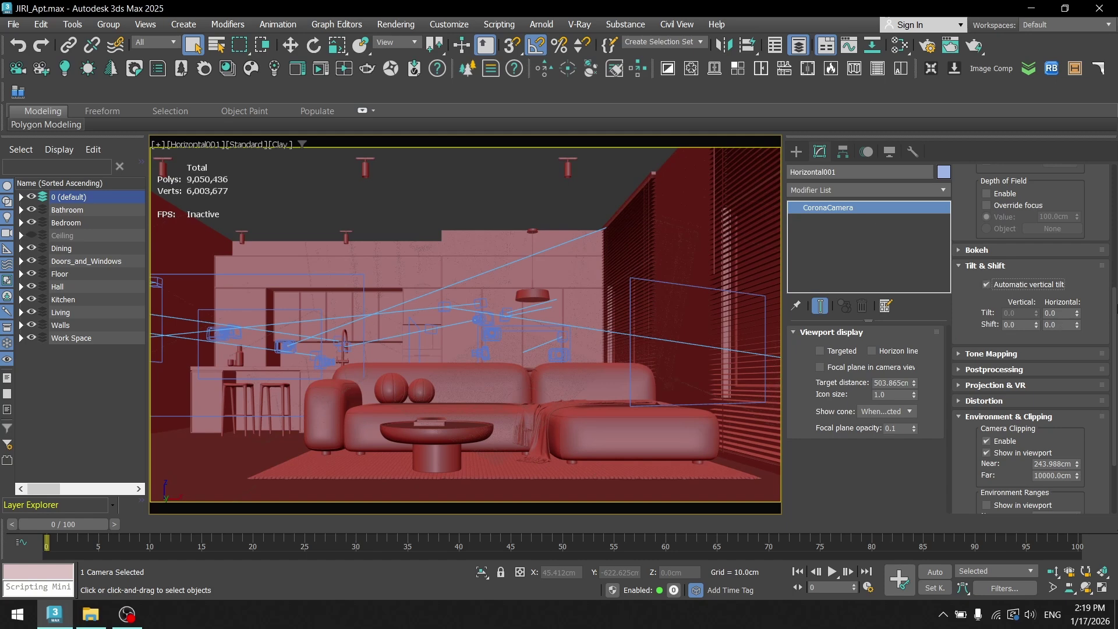
# Compare the camera view without and with camera clipping, leaving clipping enabled
pyautogui.moveTo(1113, 300); pyautogui.dragTo(1114, 355)
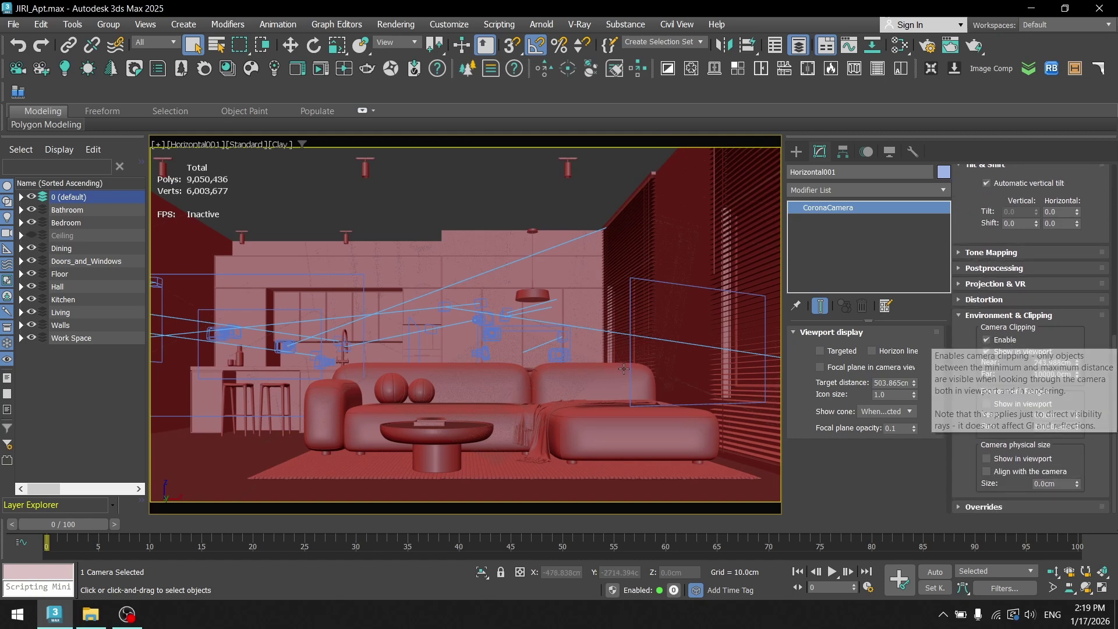
pyautogui.click(985, 341)
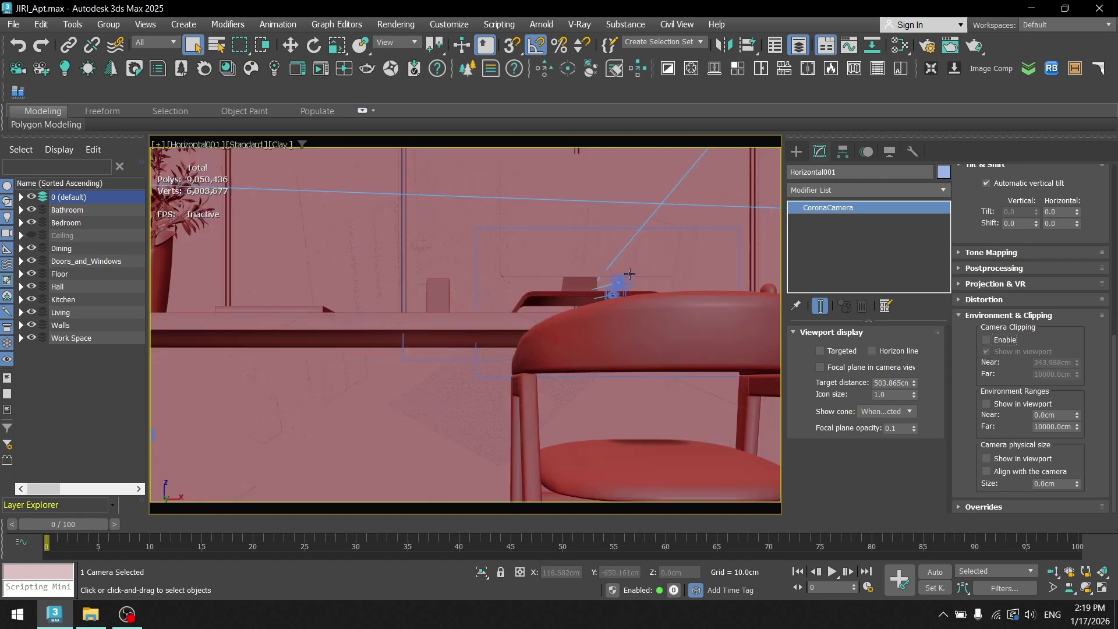
pyautogui.click(987, 340)
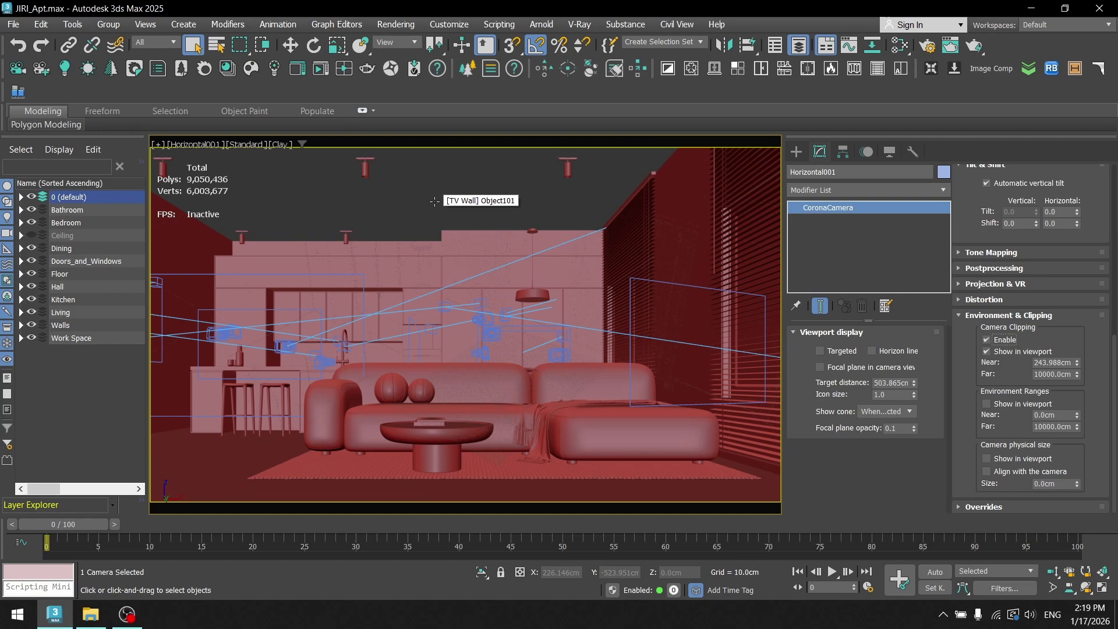
pyautogui.moveTo(1115, 345); pyautogui.dragTo(1115, 235)
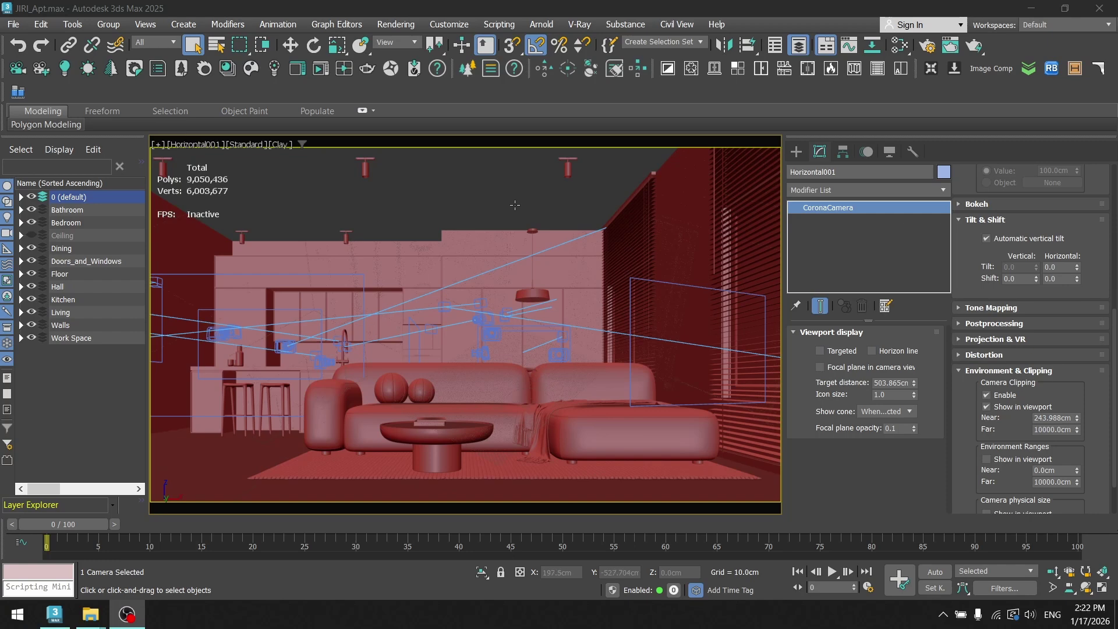
# Open the render settings and review the Corona scene options for noise limit, material override and denoising
pyautogui.press('F10')
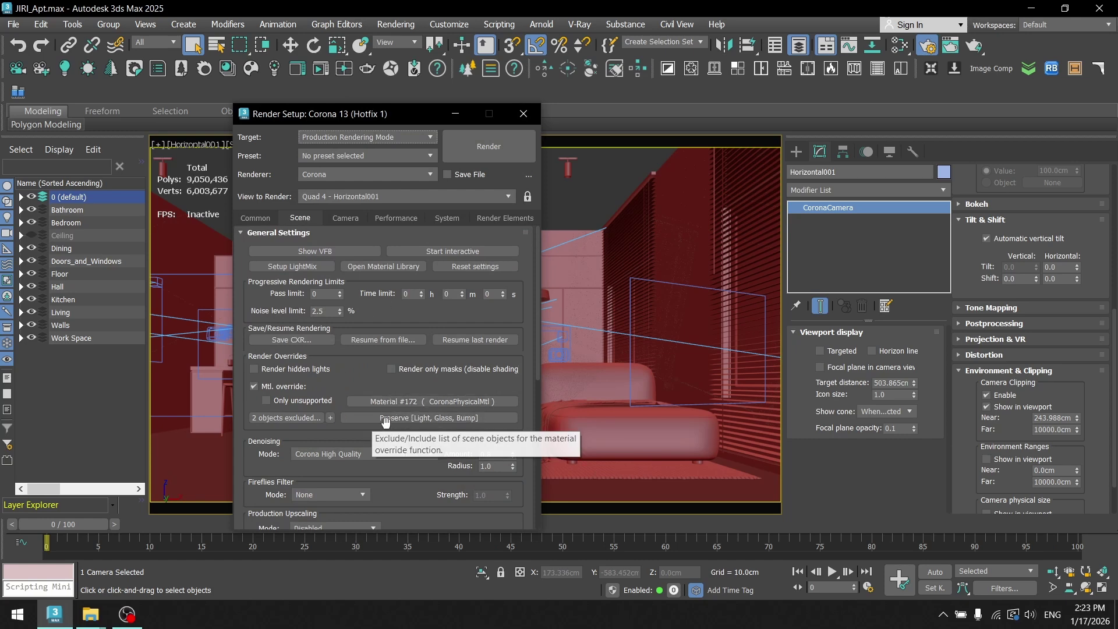
pyautogui.moveTo(371, 309); pyautogui.dragTo(371, 305)
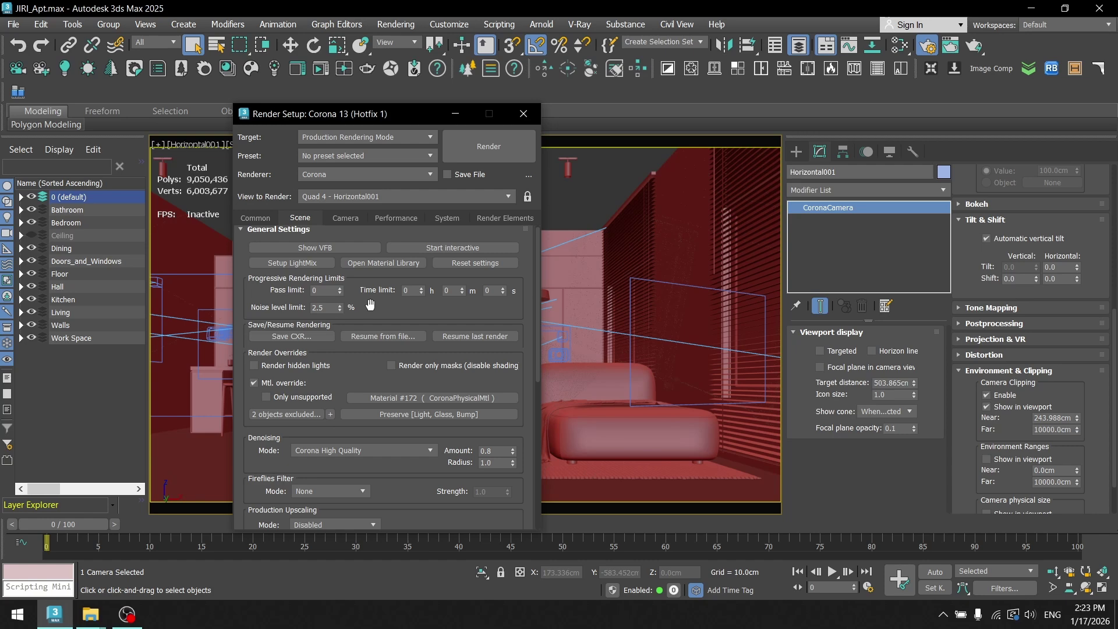
pyautogui.moveTo(537, 262); pyautogui.dragTo(529, 385)
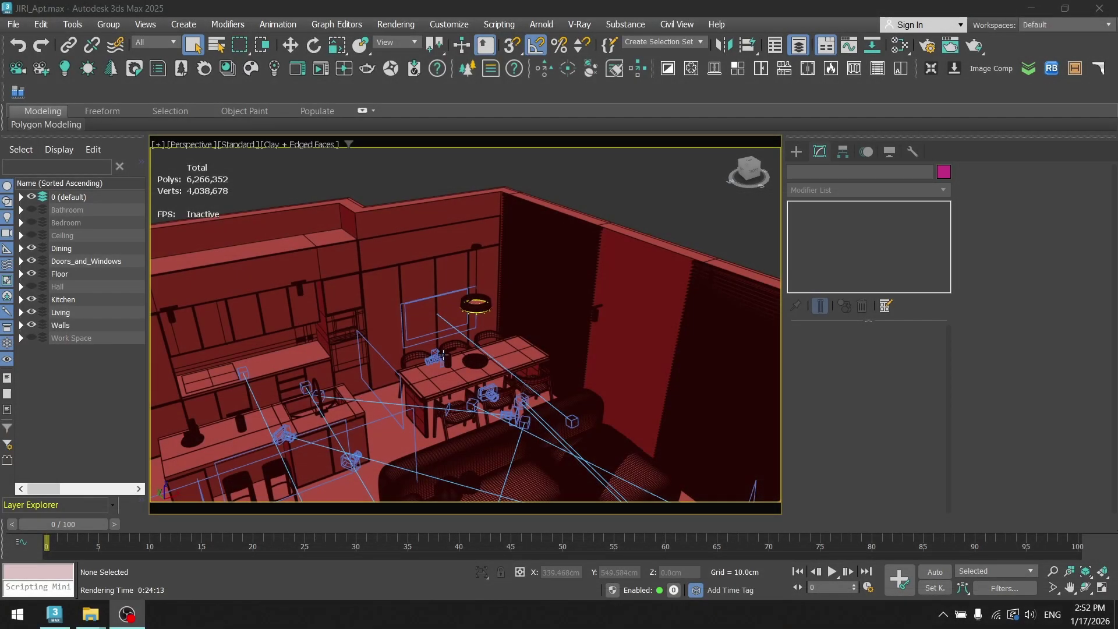
# Select the Dining_Pendant light above the dining table and review its intensity, colour, shape and visibility settings
pyautogui.scroll(10, 472, 352)
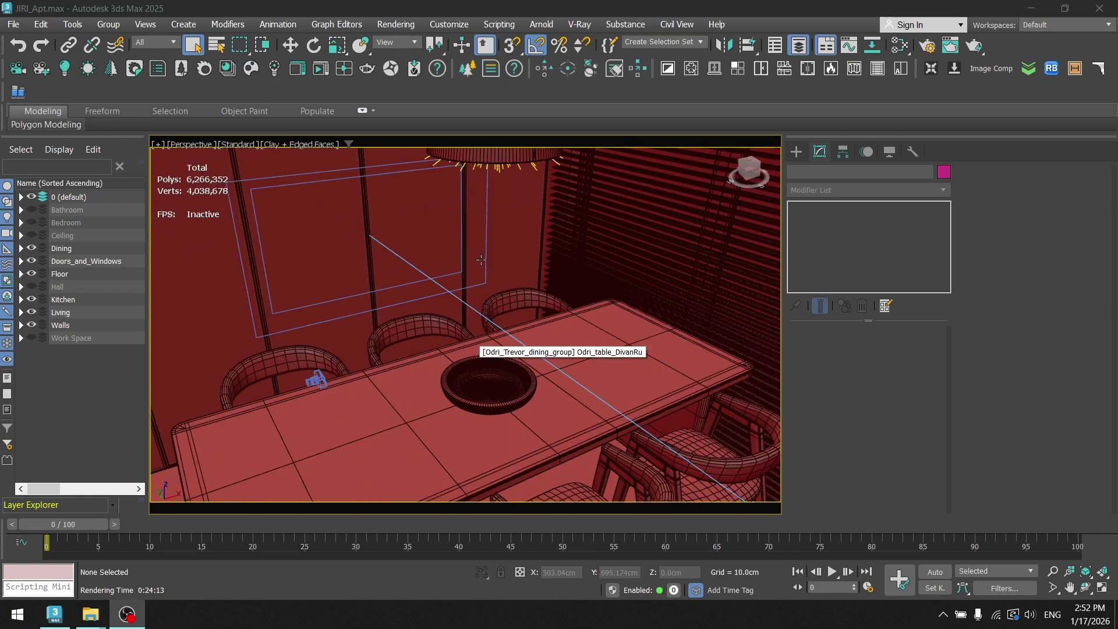
pyautogui.click(568, 362)
pyautogui.click(567, 362)
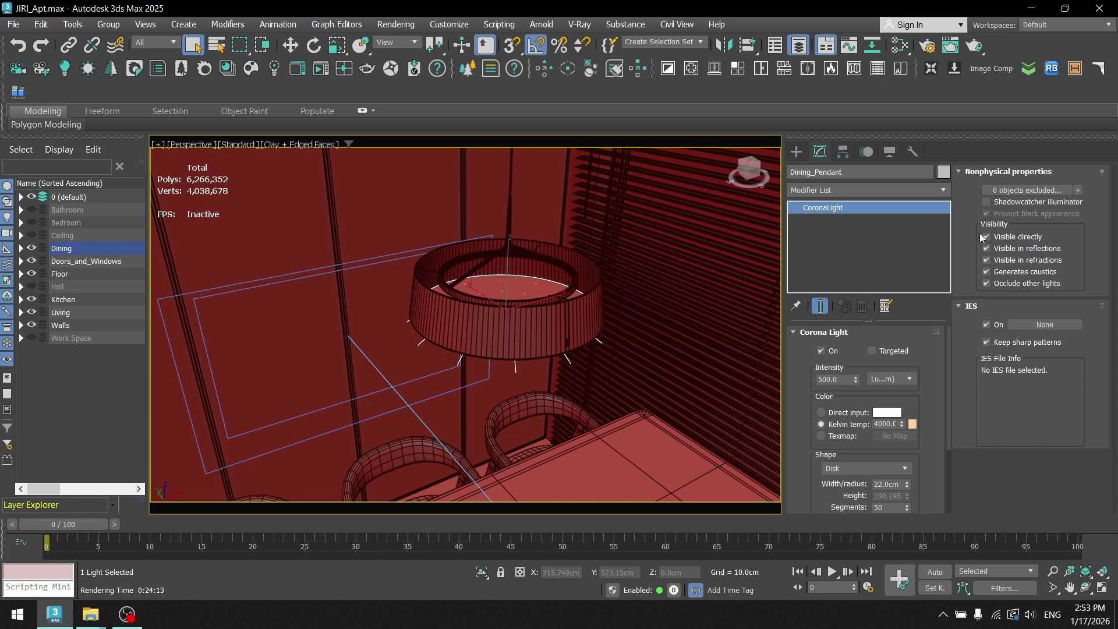
pyautogui.scroll(-5, 940, 394)
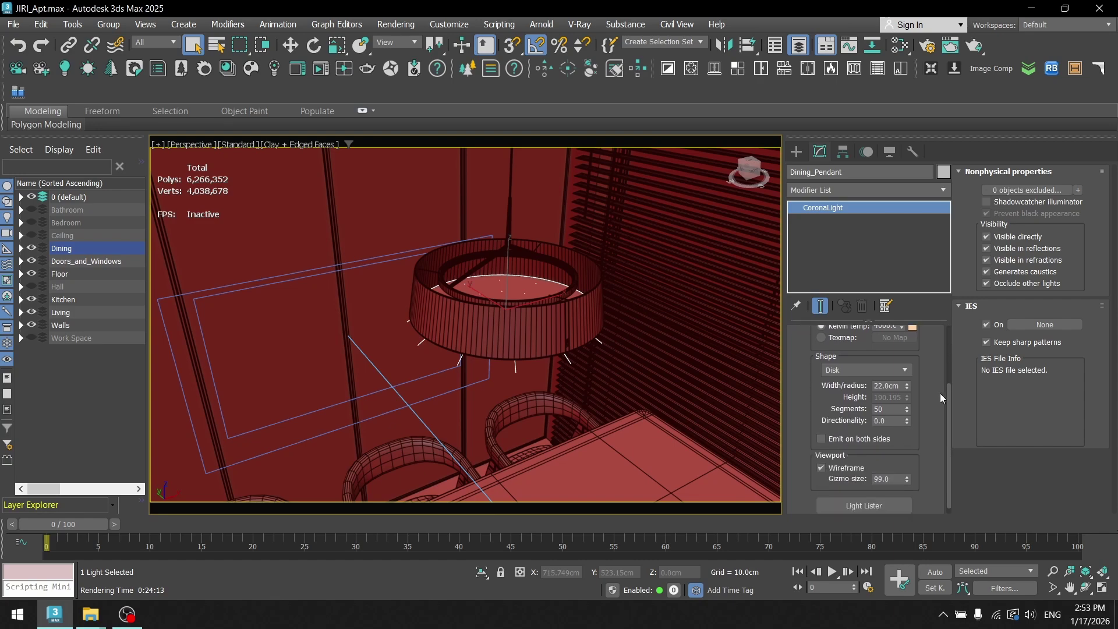
pyautogui.scroll(5, 944, 361)
pyautogui.scroll(-4, 554, 244)
# Locate the kitchen strip light in wireframe display and select Kitchen_Stand to review its settings beneath the wall cabinets
pyautogui.keyDown('alt'); pyautogui.moveTo(555, 245); pyautogui.dragTo(559, 305, button='middle'); pyautogui.keyUp('alt')
pyautogui.press('F3')
pyautogui.keyDown('alt'); pyautogui.moveTo(361, 332); pyautogui.dragTo(385, 336, button='middle'); pyautogui.keyUp('alt')
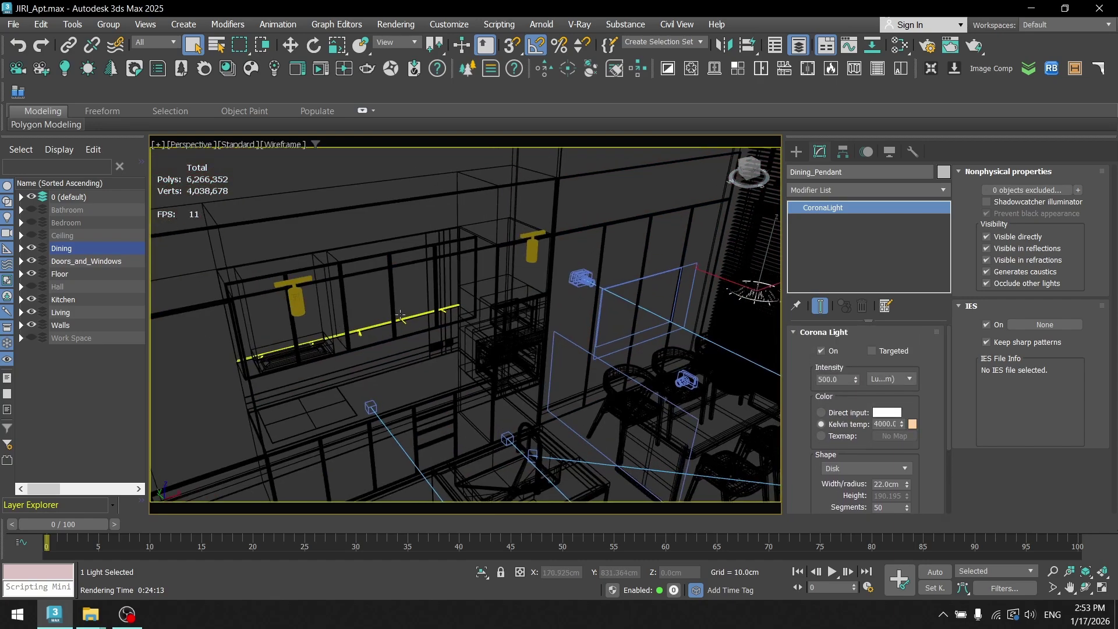
pyautogui.scroll(4, 400, 315)
pyautogui.click(418, 320)
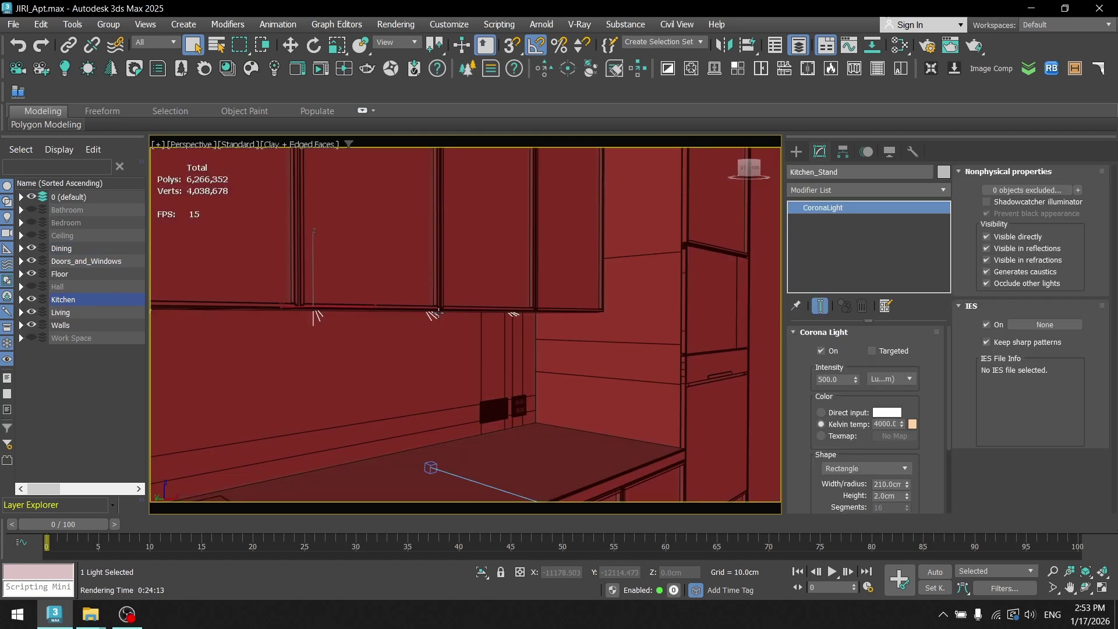
pyautogui.keyDown('alt'); pyautogui.moveTo(439, 313); pyautogui.dragTo(393, 330, button='middle'); pyautogui.keyUp('alt')
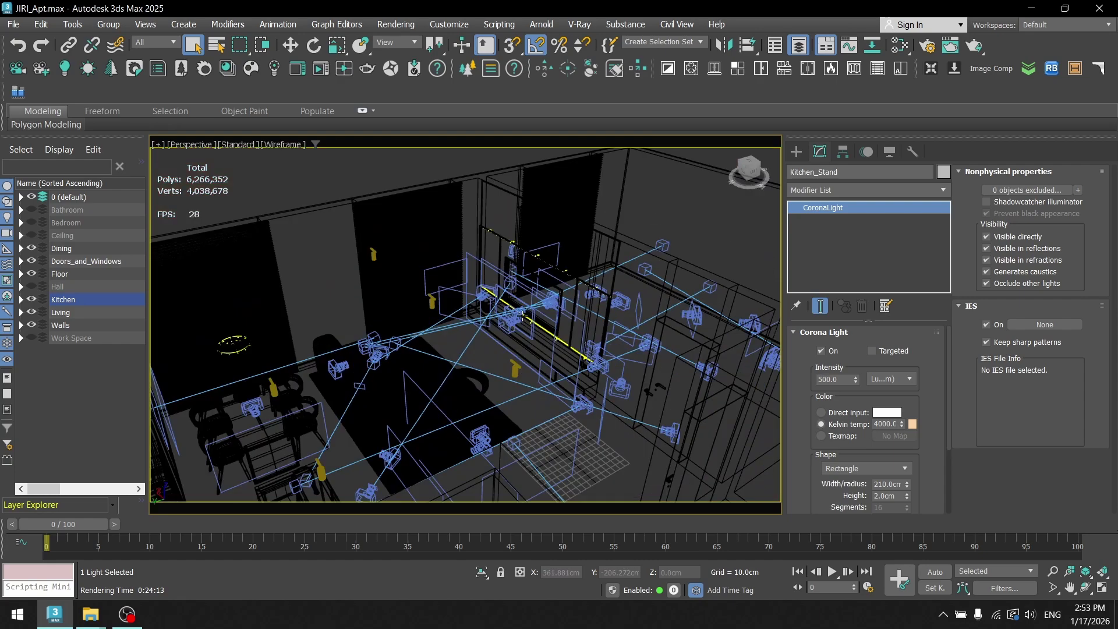
# Select the Living_TV_Stand strip light in wireframe, return to shaded display and inspect its placement along the TV wall
pyautogui.scroll(5, 581, 378)
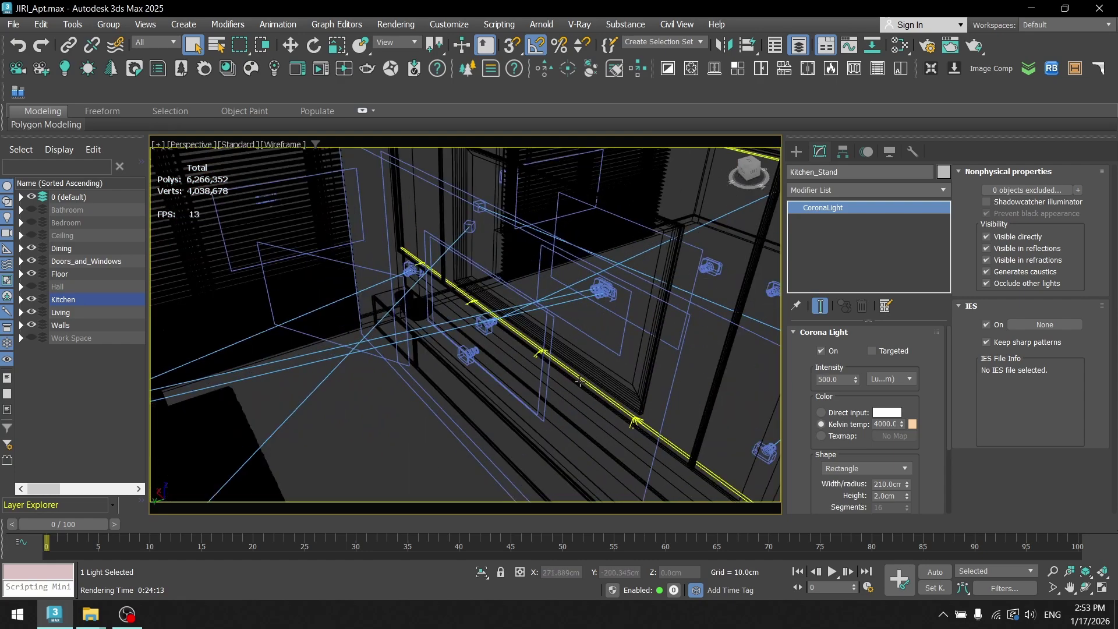
pyautogui.click(581, 381)
pyautogui.scroll(3, 582, 383)
pyautogui.moveTo(582, 384)
pyautogui.keyDown('alt'); pyautogui.mouseDown(button='middle')
pyautogui.moveTo(633, 381)
pyautogui.moveTo(571, 326)
pyautogui.moveTo(533, 327)
pyautogui.moveTo(489, 302)
pyautogui.moveTo(510, 315)
pyautogui.mouseUp(button='middle'); pyautogui.keyUp('alt')
pyautogui.click(568, 319)
pyautogui.press('F3')
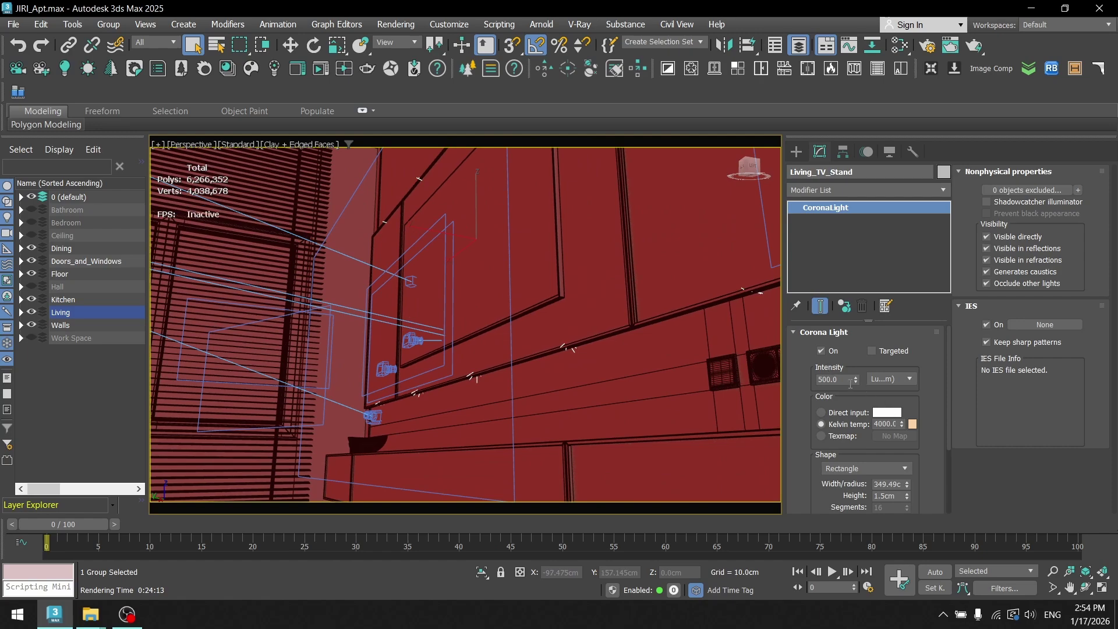
pyautogui.scroll(-4, 480, 307)
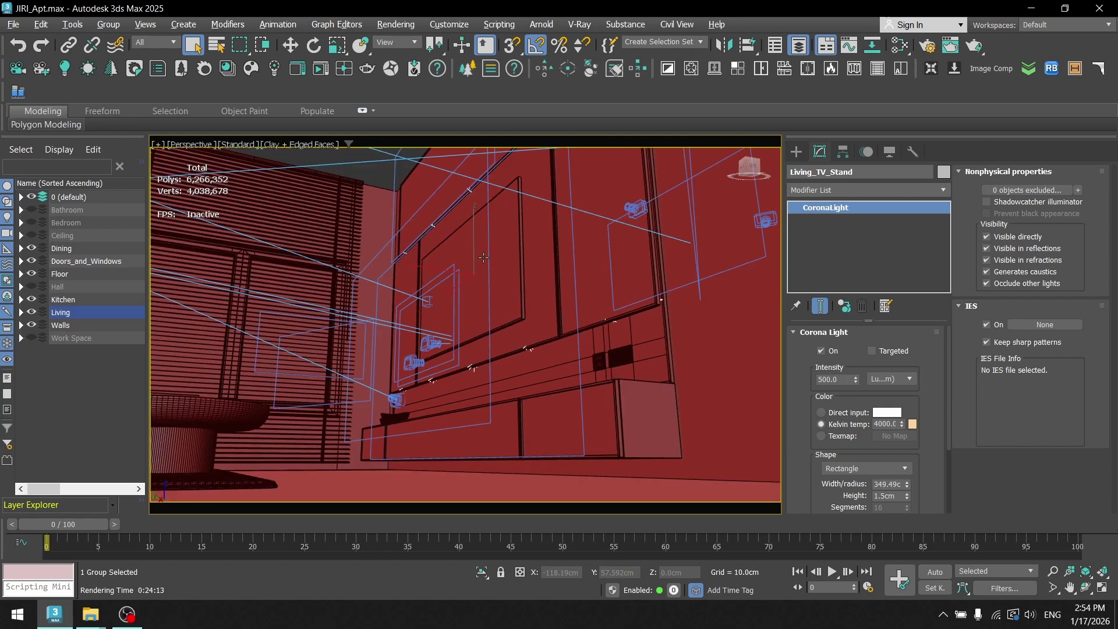
pyautogui.keyDown('alt'); pyautogui.moveTo(481, 247); pyautogui.dragTo(545, 176, button='middle'); pyautogui.keyUp('alt')
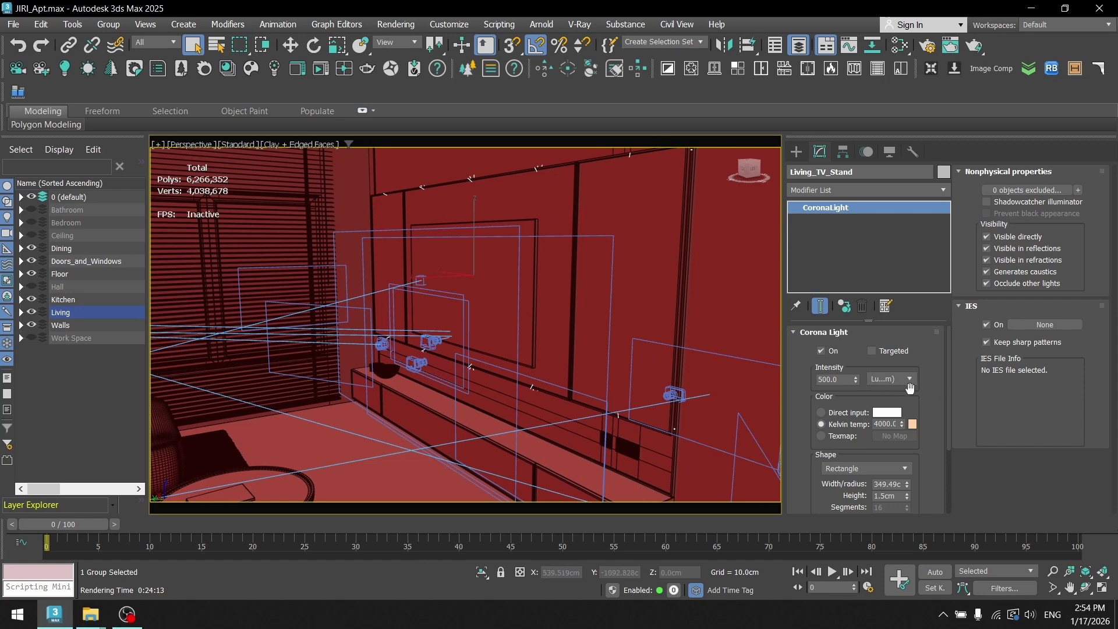
# Select the Living_Spot_02 group and inspect the ceiling spotlights around the living area
pyautogui.scroll(-3, 427, 295)
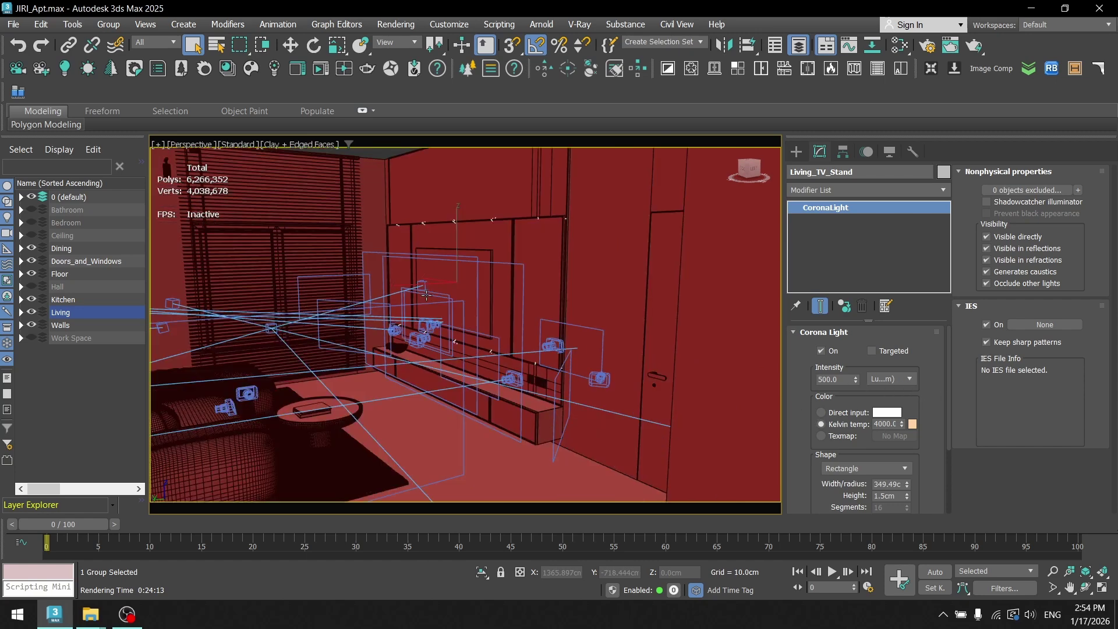
pyautogui.keyDown('alt'); pyautogui.moveTo(415, 284); pyautogui.dragTo(466, 312, button='middle'); pyautogui.keyUp('alt')
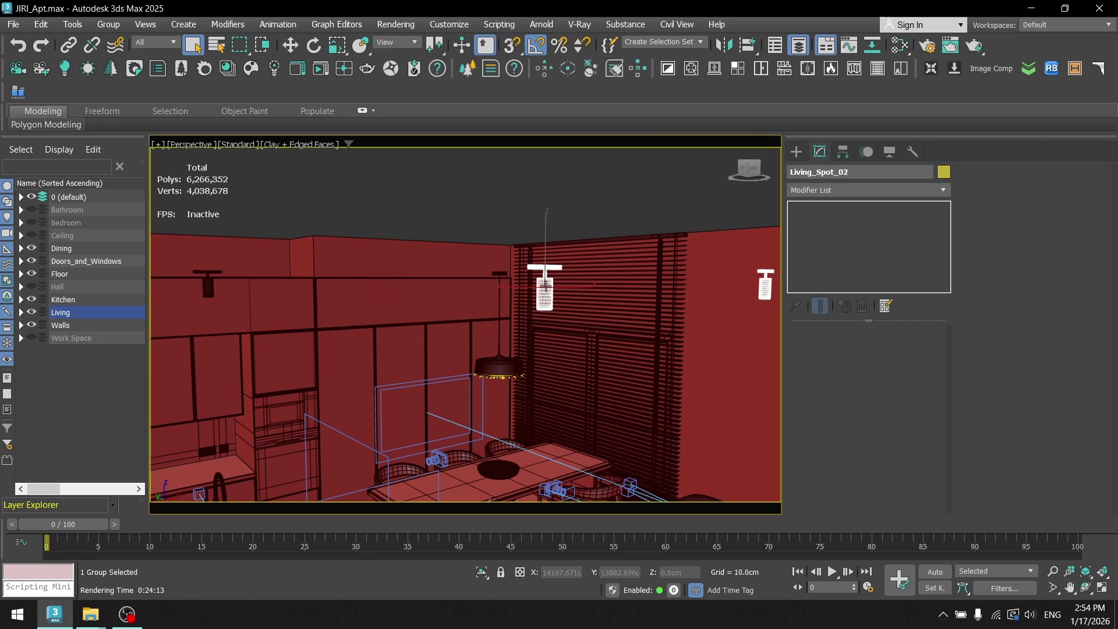
pyautogui.keyDown('alt'); pyautogui.moveTo(545, 286); pyautogui.dragTo(454, 289, button='middle'); pyautogui.keyUp('alt')
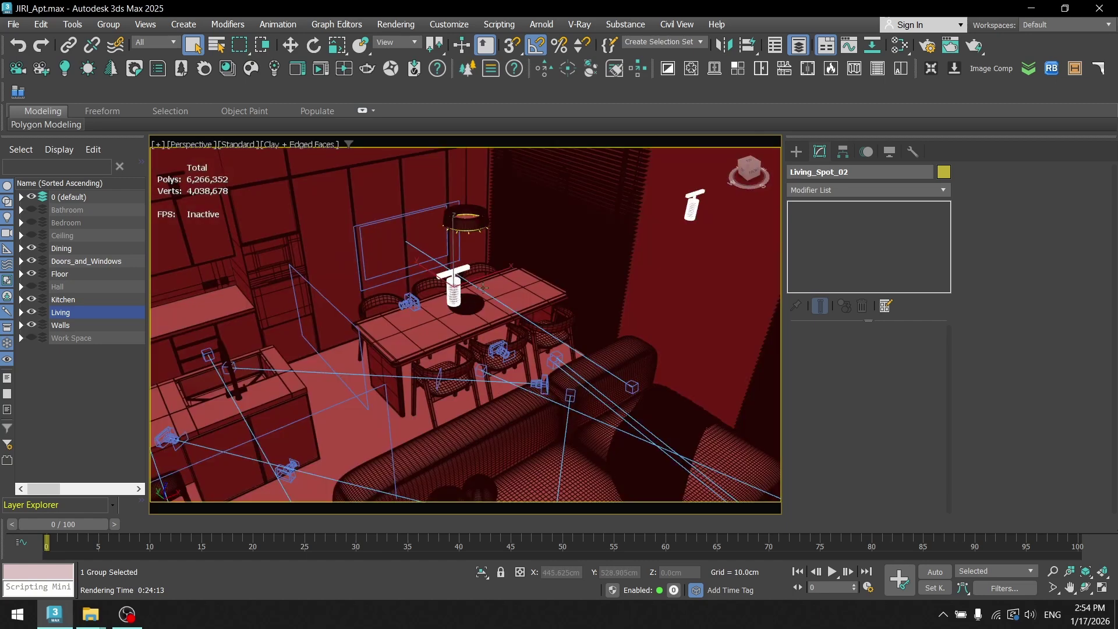
pyautogui.scroll(-5, 428, 305)
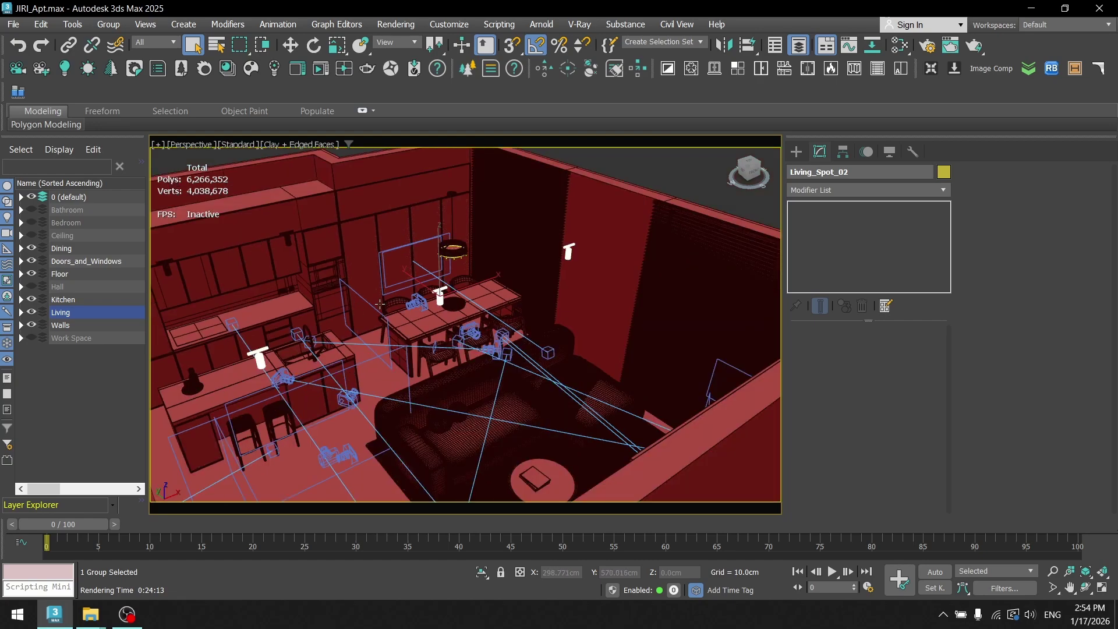
pyautogui.keyDown('alt'); pyautogui.moveTo(429, 304); pyautogui.dragTo(486, 235, button='middle'); pyautogui.keyUp('alt')
pyautogui.scroll(5, 329, 382)
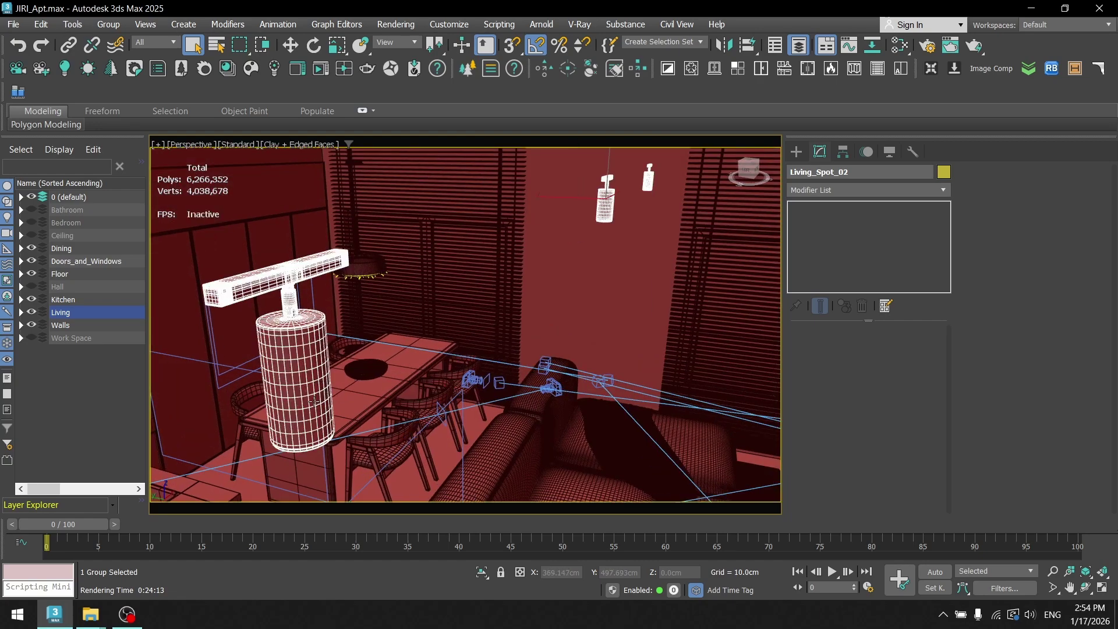
pyautogui.scroll(-6, 313, 401)
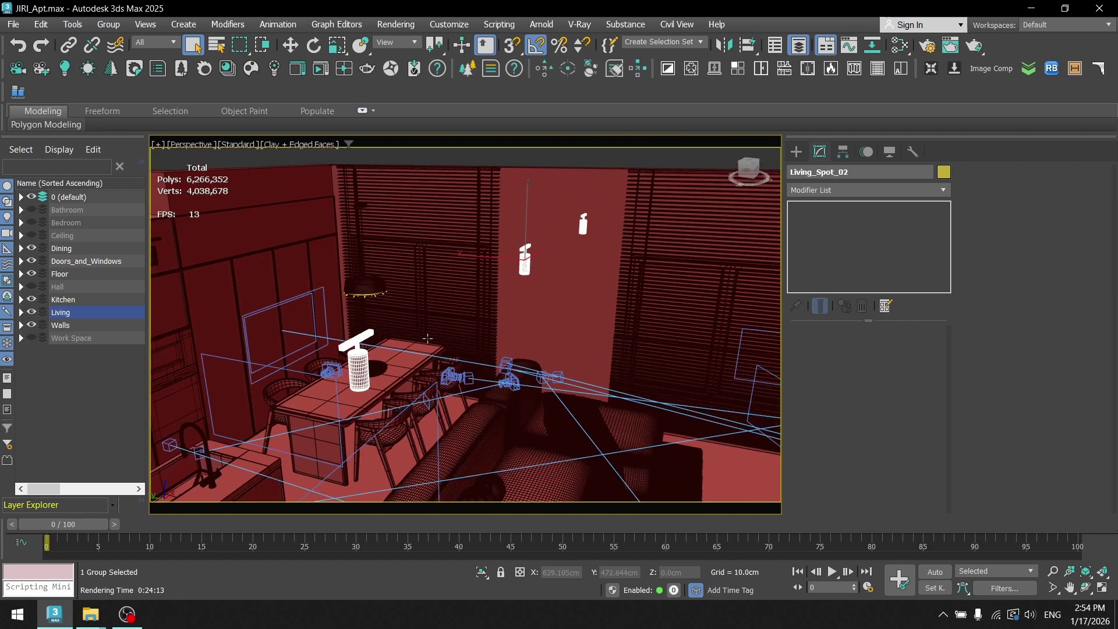
# Return to the Horizontal001 camera view, reopen the render settings and render the camera view with Corona
pyautogui.press('c')
pyautogui.press('F10')
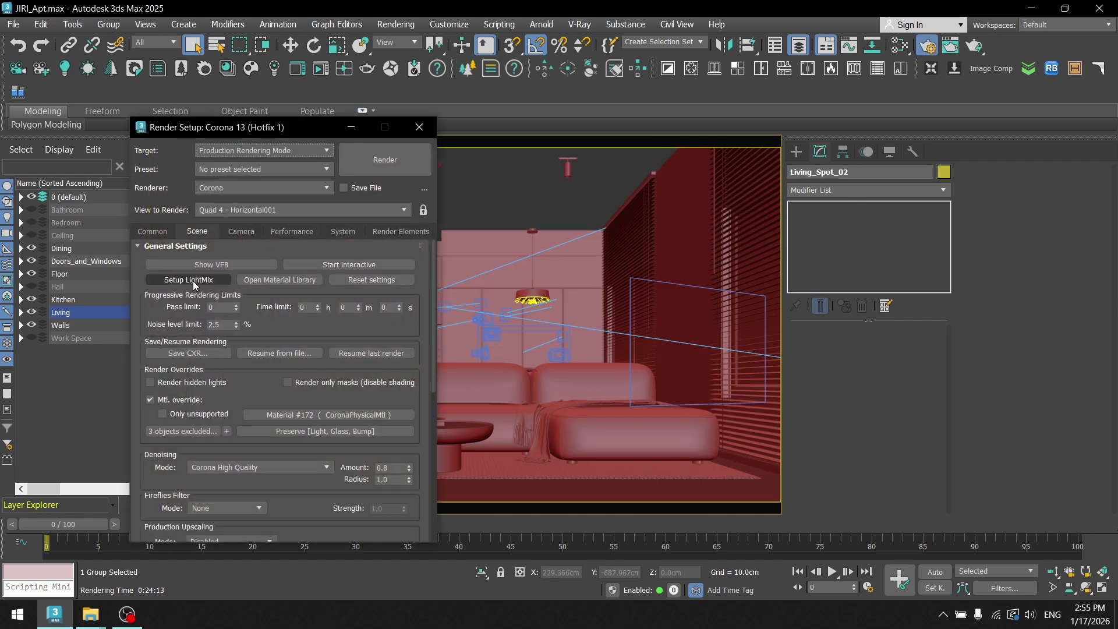
pyautogui.moveTo(245, 127); pyautogui.dragTo(811, 137)
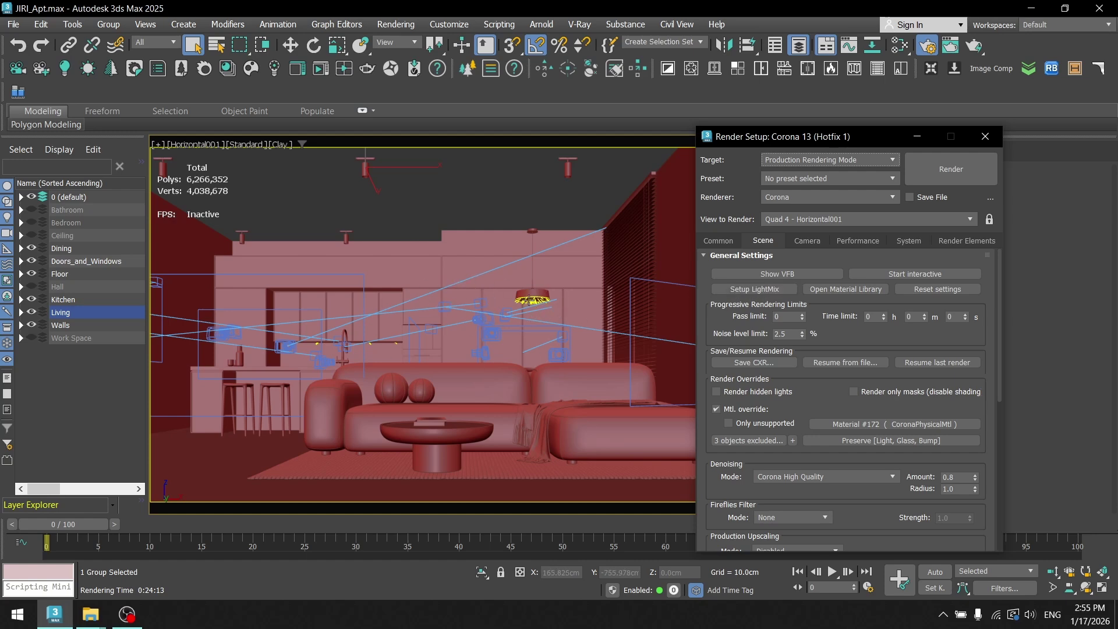
pyautogui.click(918, 184)
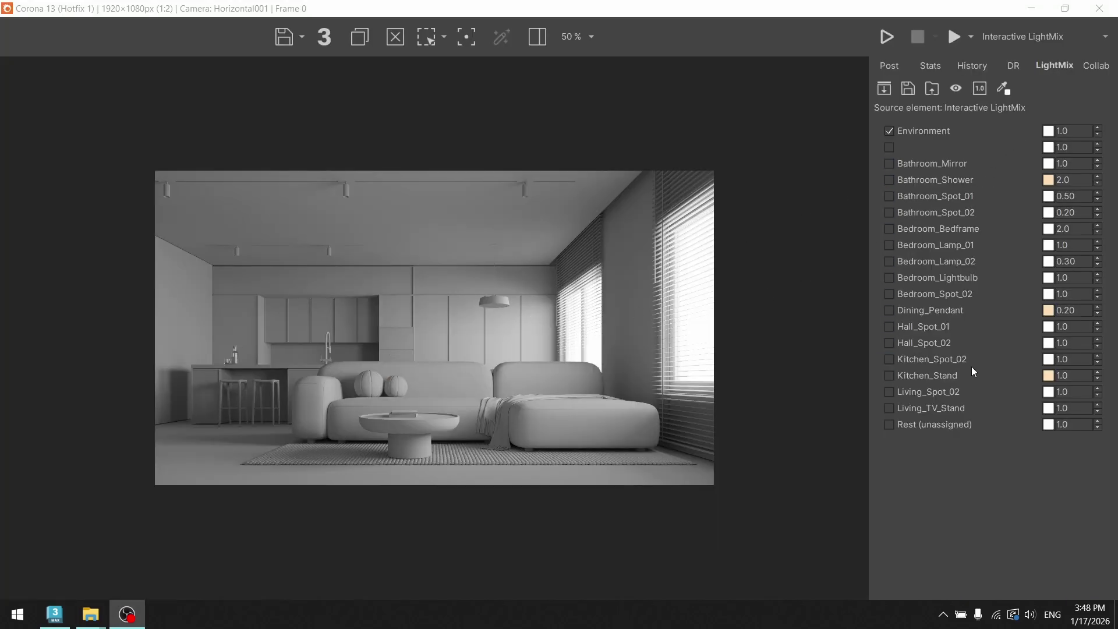
# Turn on Dining_Pendant and Kitchen_Stand in the LightMix, trying Kitchen_Spot_02 on as well and turning it off again
pyautogui.click(890, 310)
pyautogui.click(890, 359)
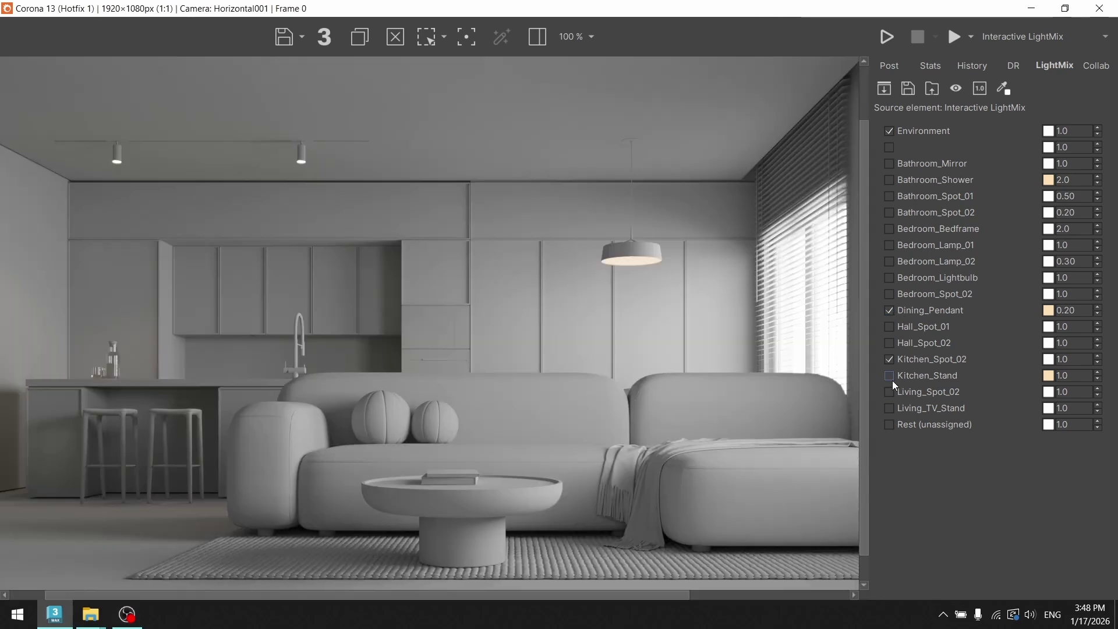
pyautogui.click(889, 376)
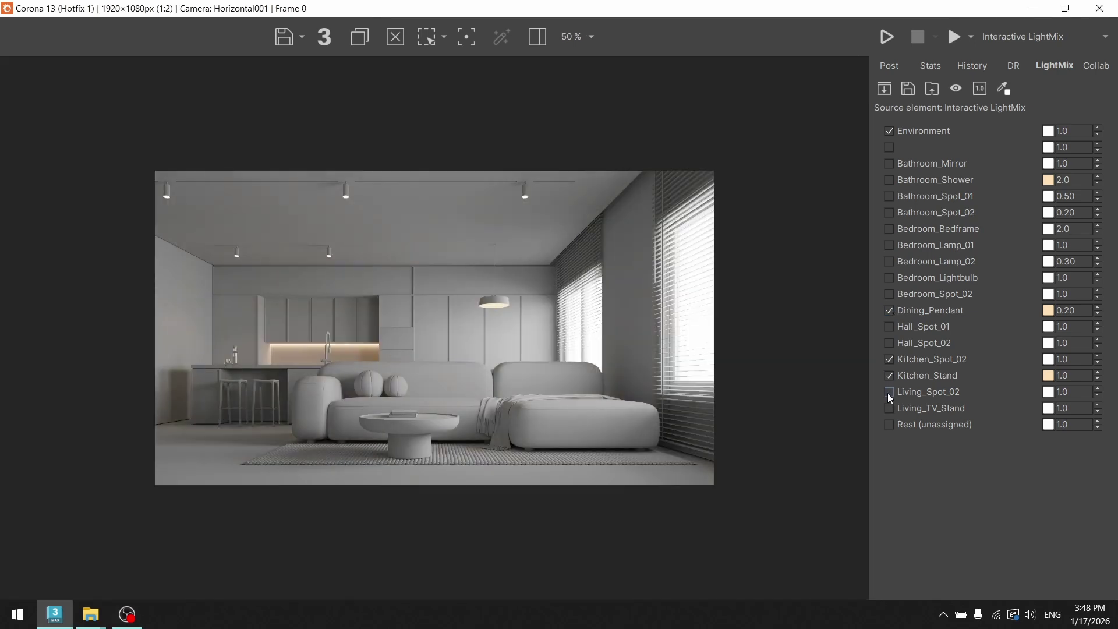
pyautogui.click(889, 360)
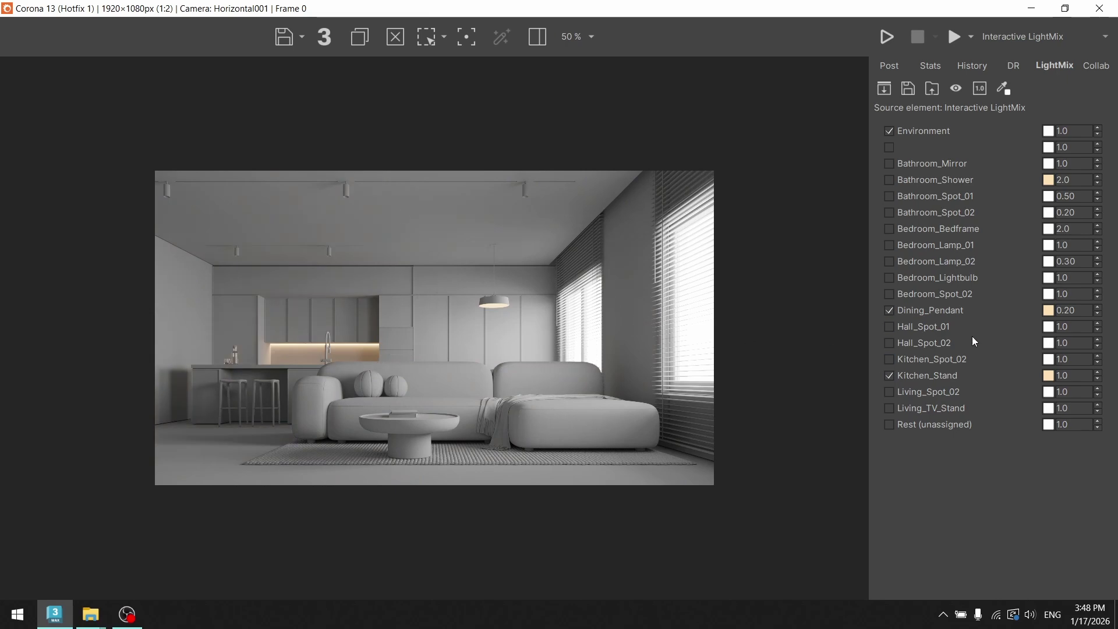
# View the Dining_Pendant LightMix colour without changing it, and inspect the rendered lighting up close
pyautogui.click(1048, 311)
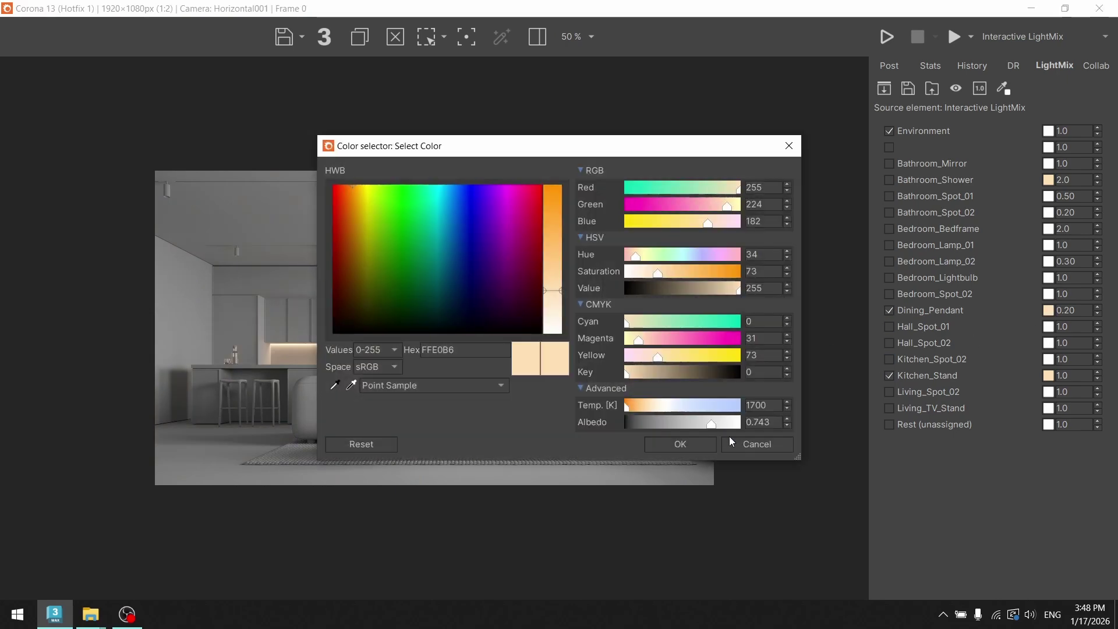
pyautogui.click(731, 442)
pyautogui.scroll(1, 350, 359)
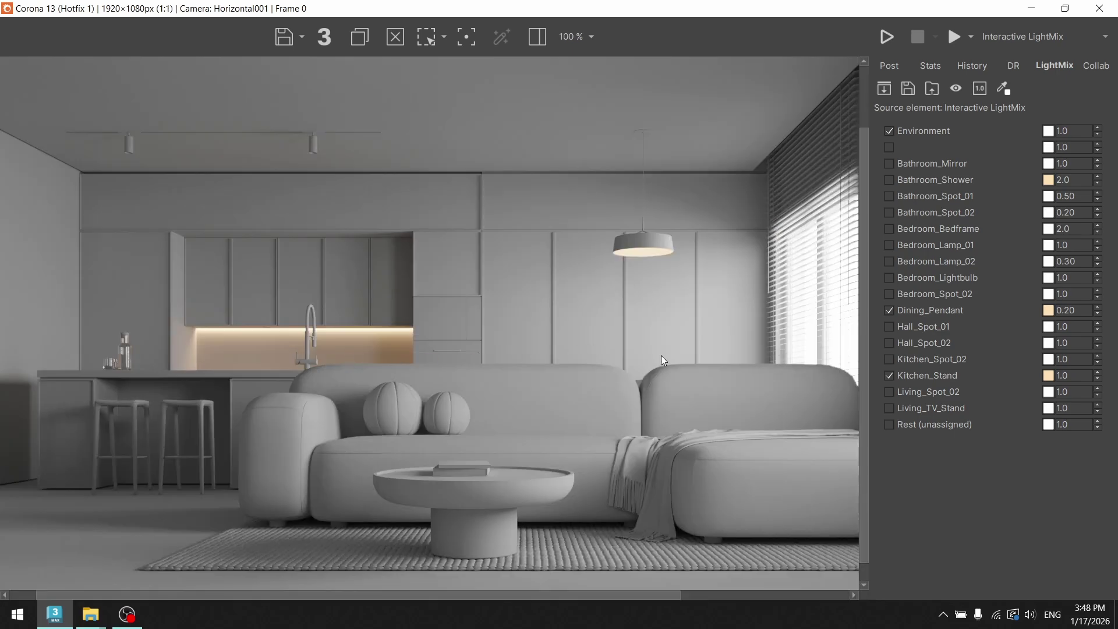
pyautogui.scroll(-1, 588, 342)
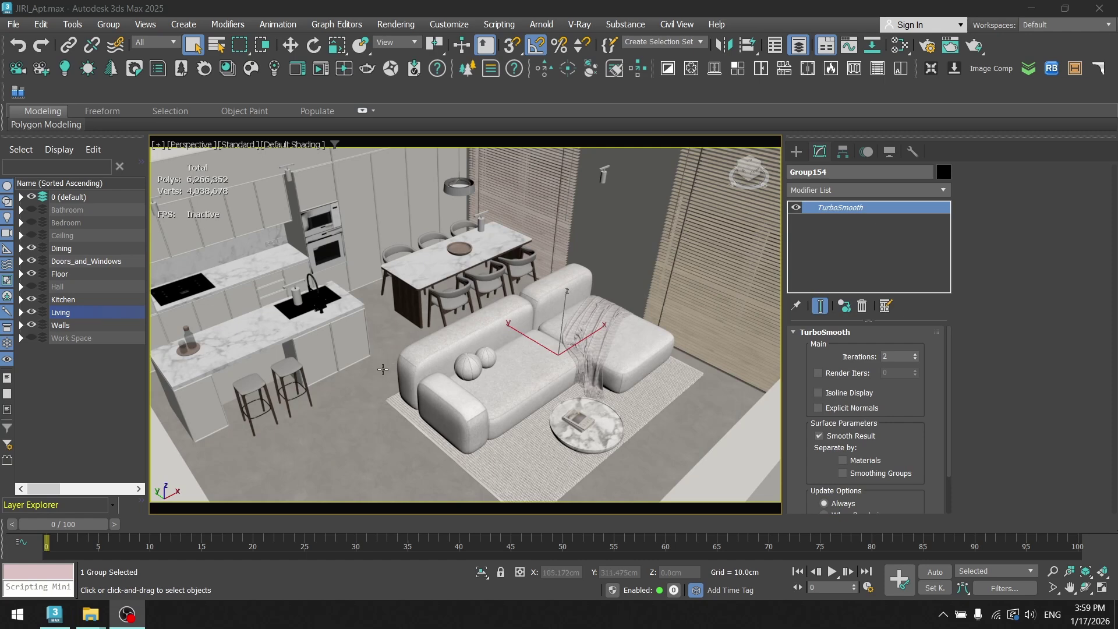
# Open the Slate Material Editor, load the floor's material from the perspective view and maximize the editor to show its node graph
pyautogui.moveTo(365, 351); pyautogui.dragTo(418, 350, button='middle')
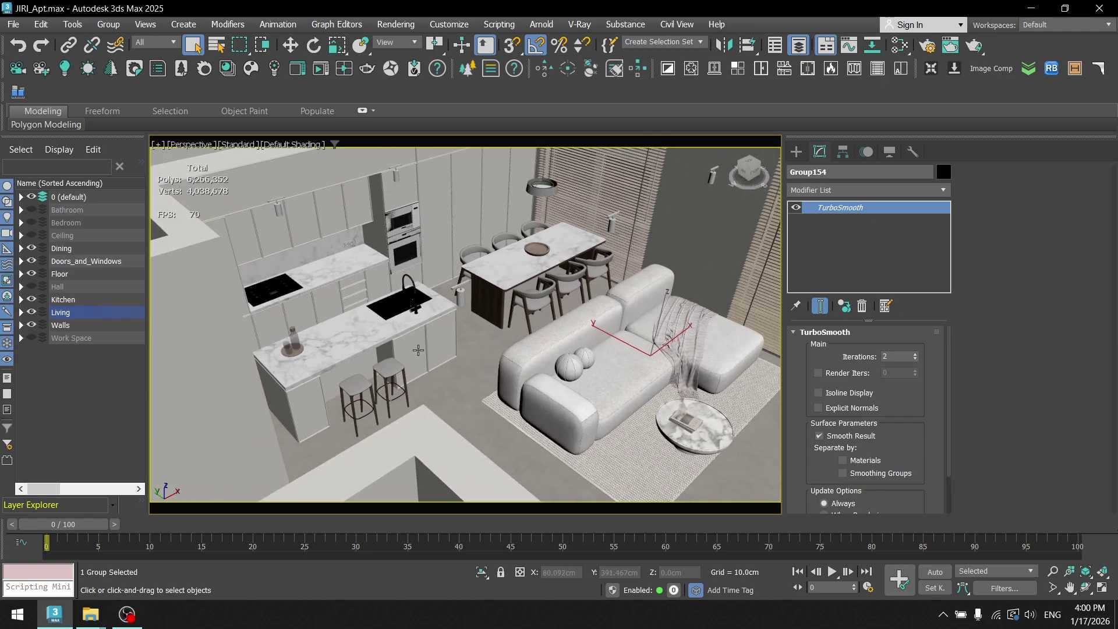
pyautogui.scroll(3, 418, 350)
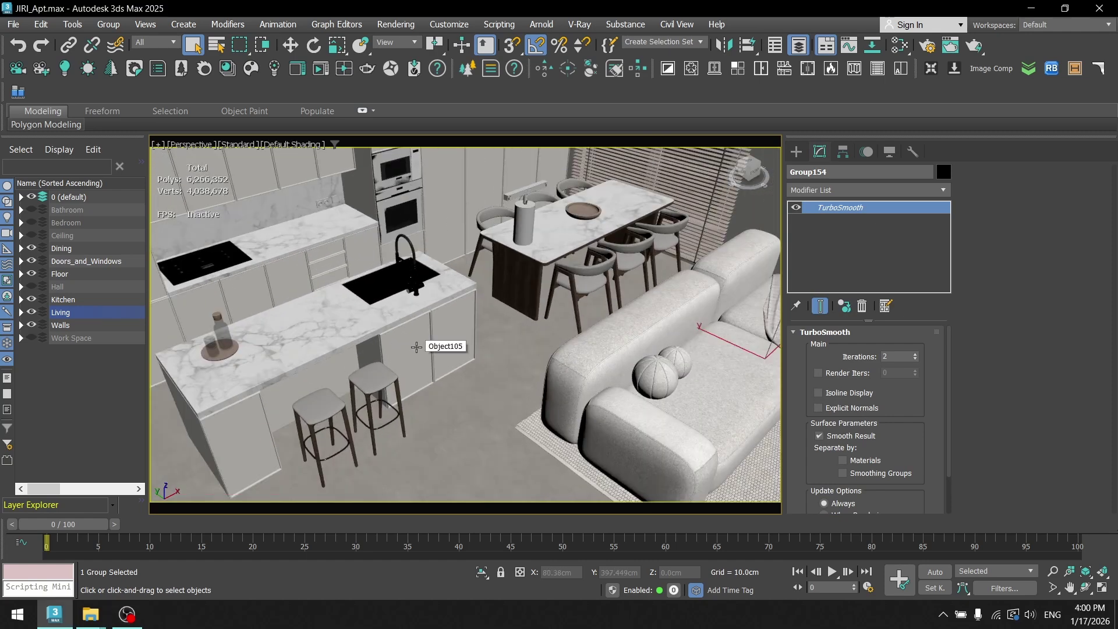
pyautogui.scroll(-6, 419, 341)
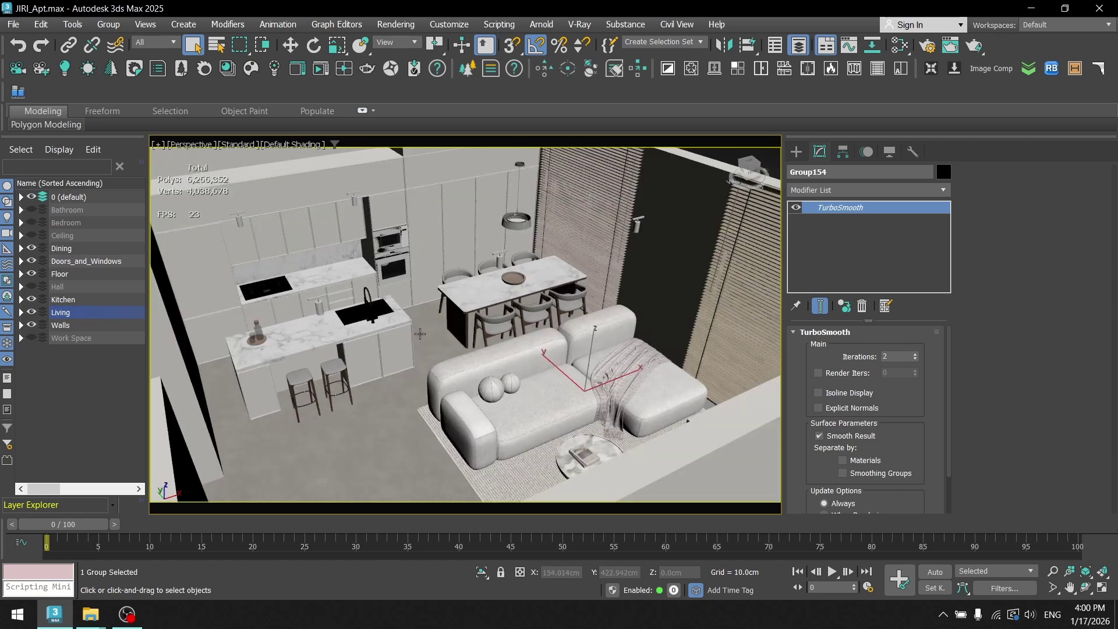
pyautogui.scroll(3, 346, 353)
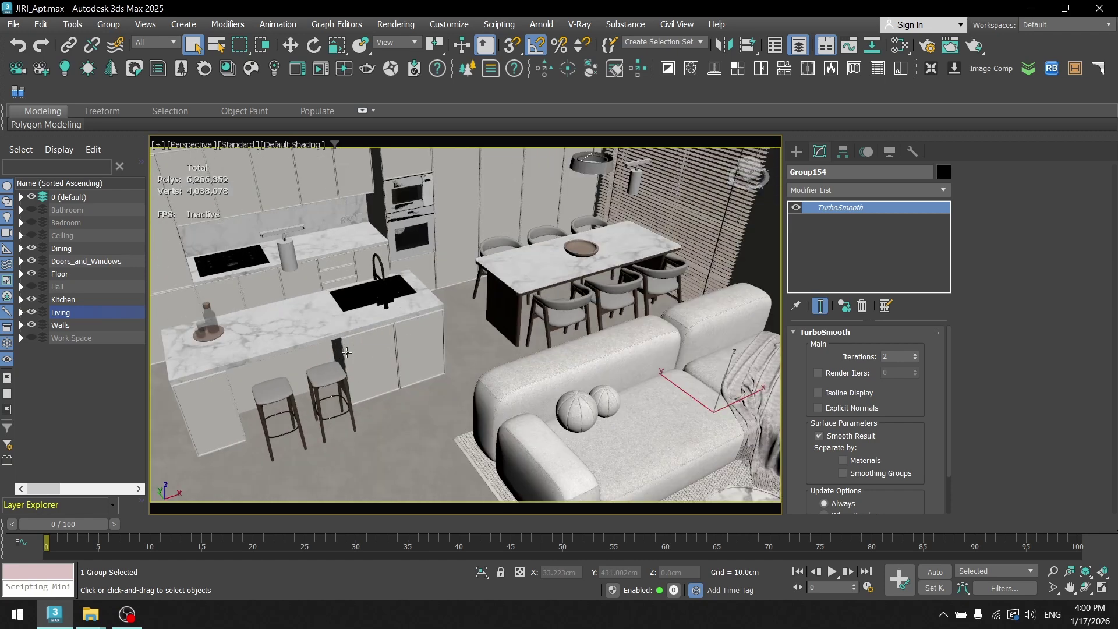
pyautogui.scroll(4, 350, 352)
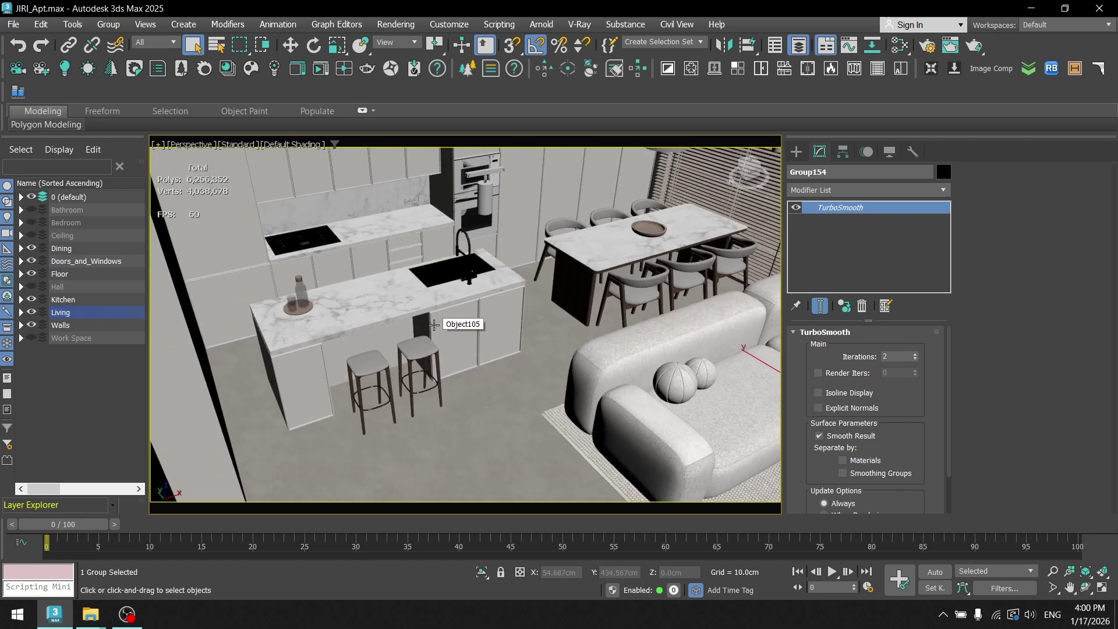
pyautogui.press('m')
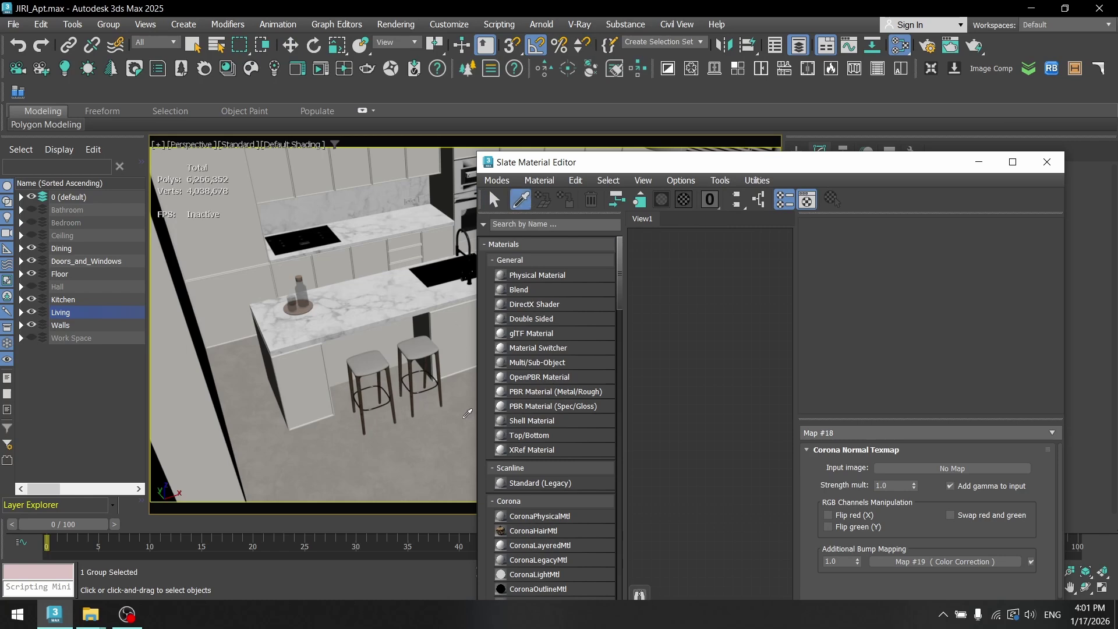
pyautogui.click(433, 441)
pyautogui.doubleClick(692, 159)
pyautogui.scroll(2, 390, 360)
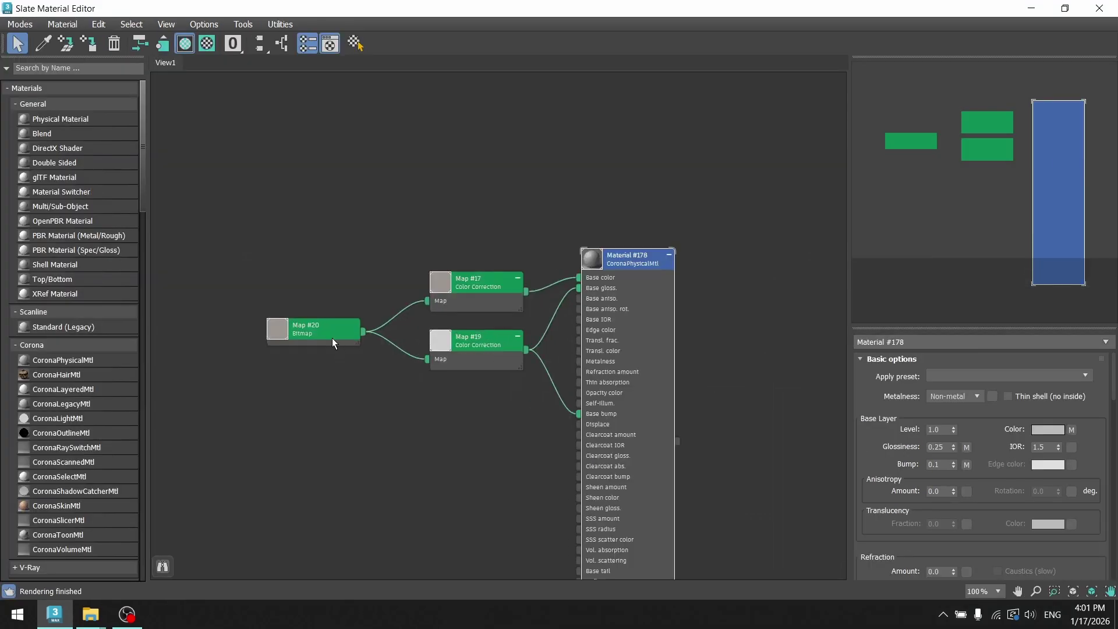
# Enlarge the previews of the floor material's concrete bitmap and its base colour Color Correction, and examine the connections into the material
pyautogui.doubleClick(270, 334)
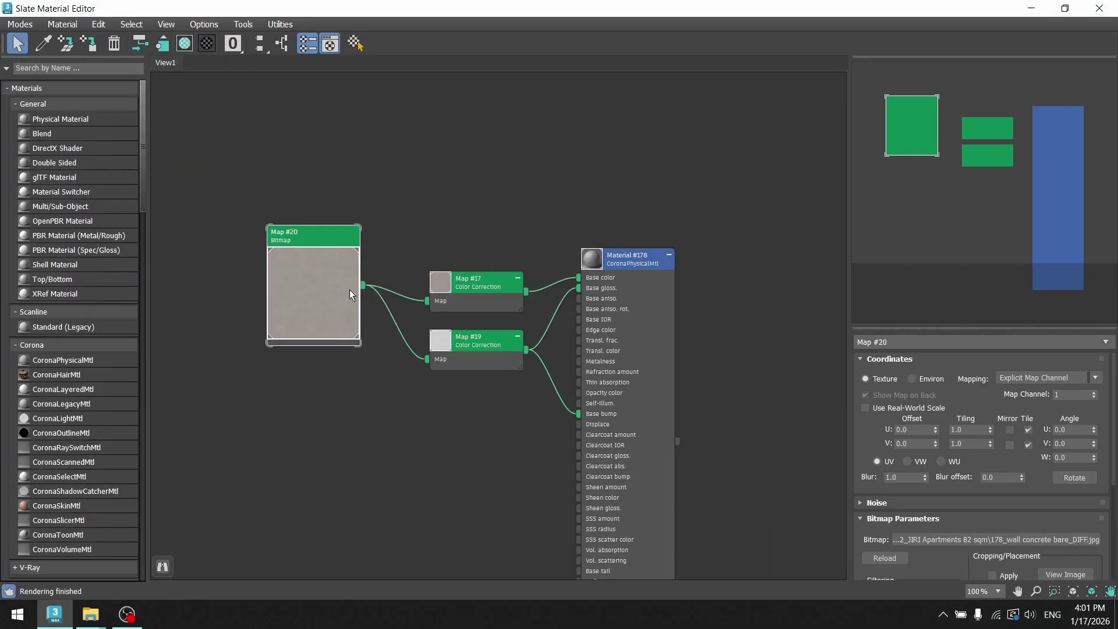
pyautogui.doubleClick(449, 285)
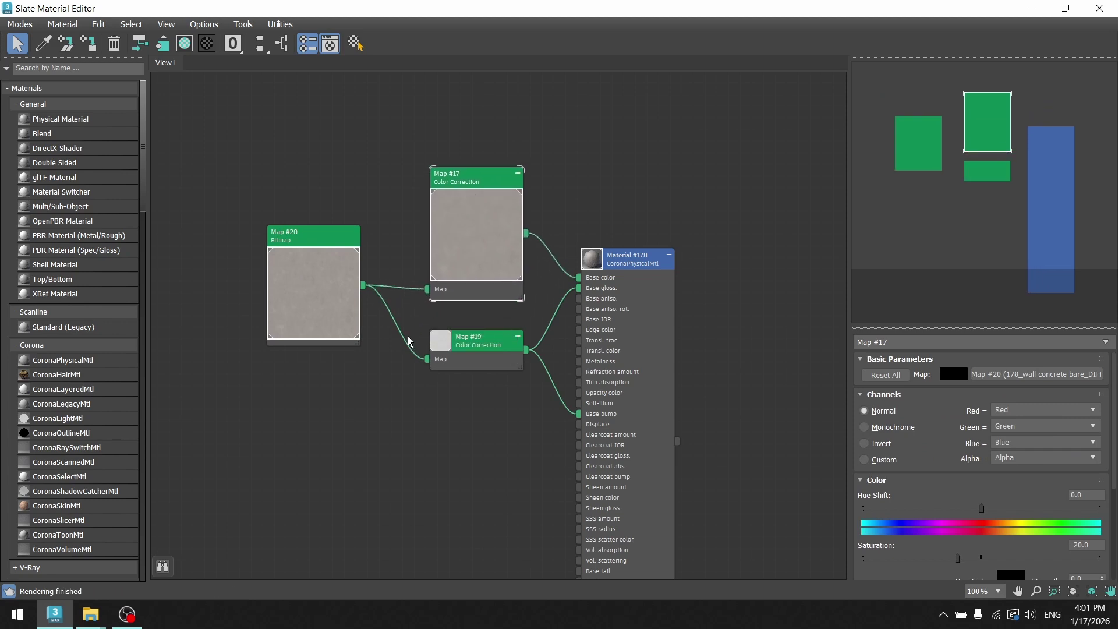
pyautogui.scroll(4, 327, 307)
pyautogui.moveTo(556, 428); pyautogui.dragTo(382, 396, button='middle')
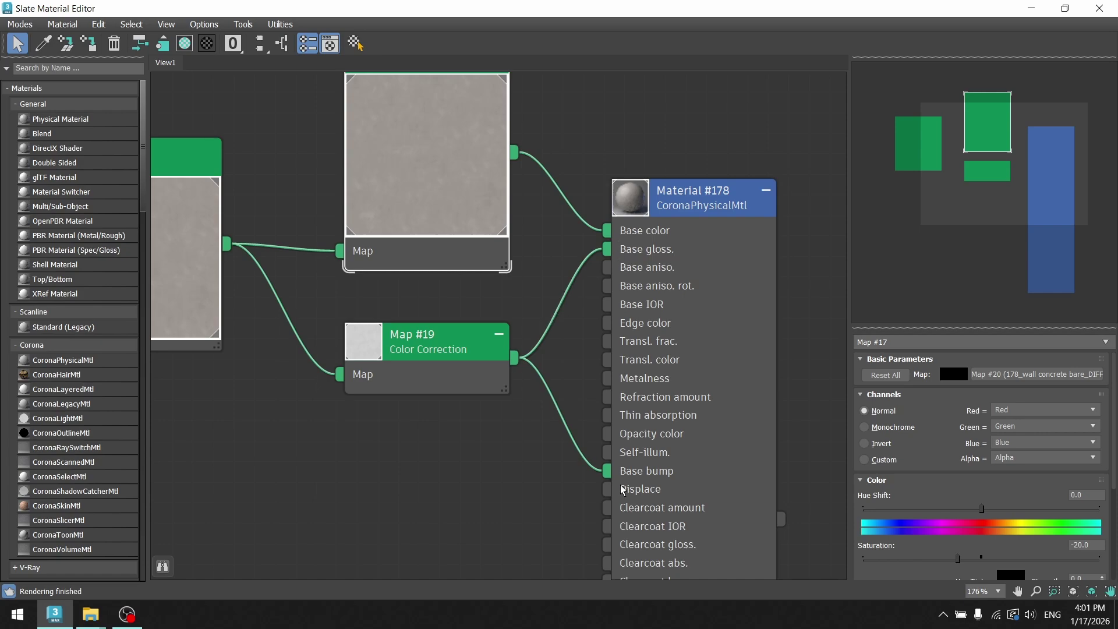
# Restore the editor's window size, load the kitchen island countertop's marble material from the viewport, and inspect its diffuse bitmap and material settings
pyautogui.click(1065, 8)
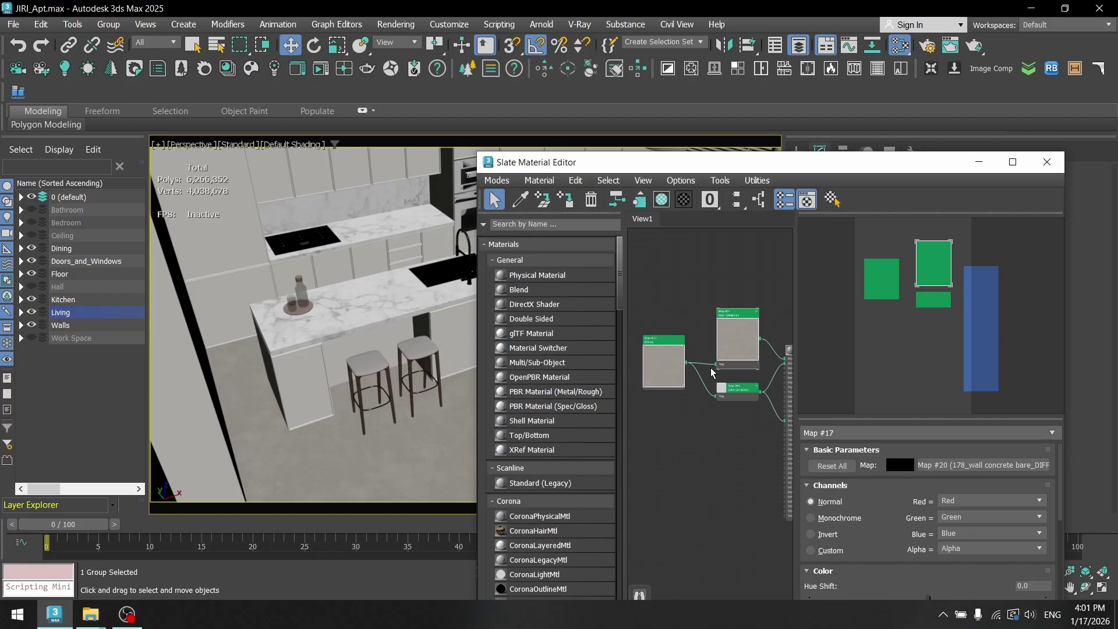
pyautogui.moveTo(725, 373); pyautogui.dragTo(702, 282, button='middle')
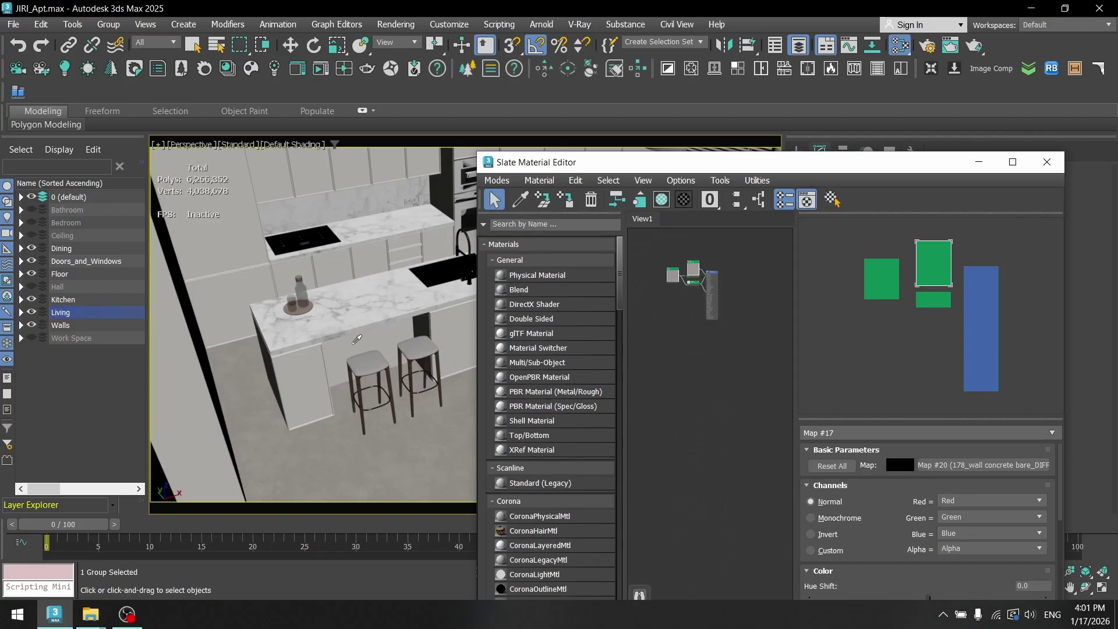
pyautogui.scroll(3, 369, 348)
pyautogui.click(382, 268)
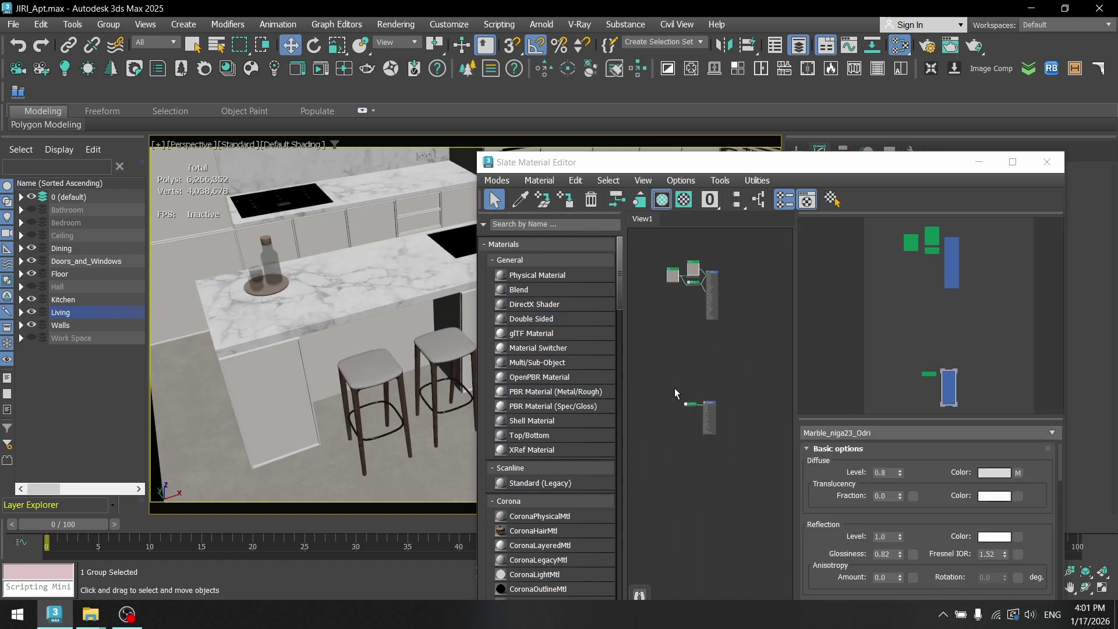
pyautogui.scroll(5, 707, 409)
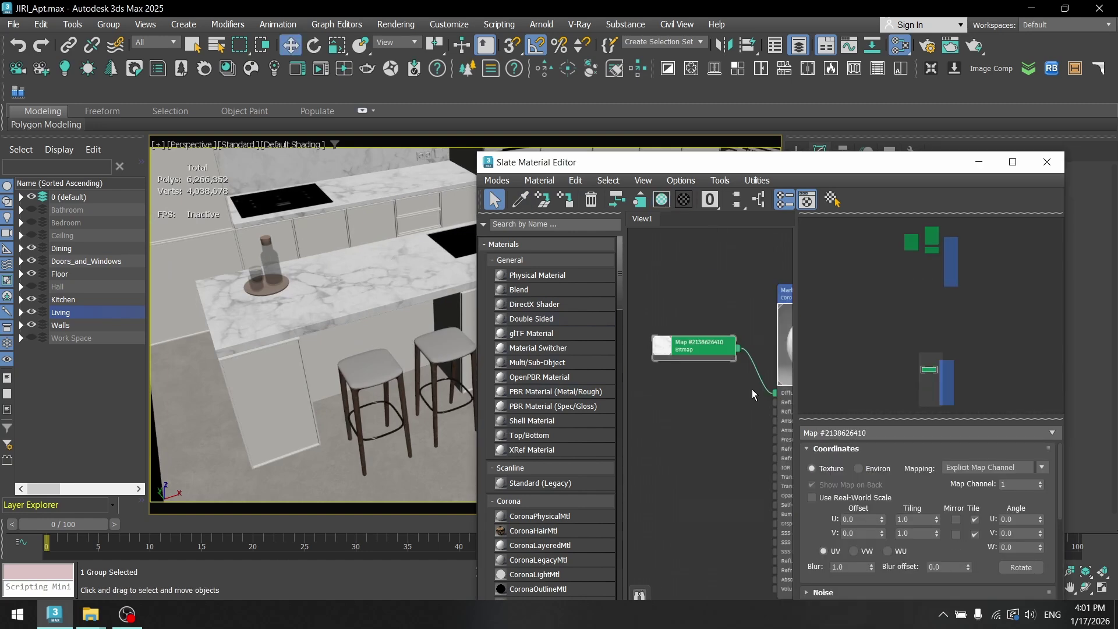
pyautogui.moveTo(753, 389); pyautogui.dragTo(665, 339, button='middle')
pyautogui.click(719, 375)
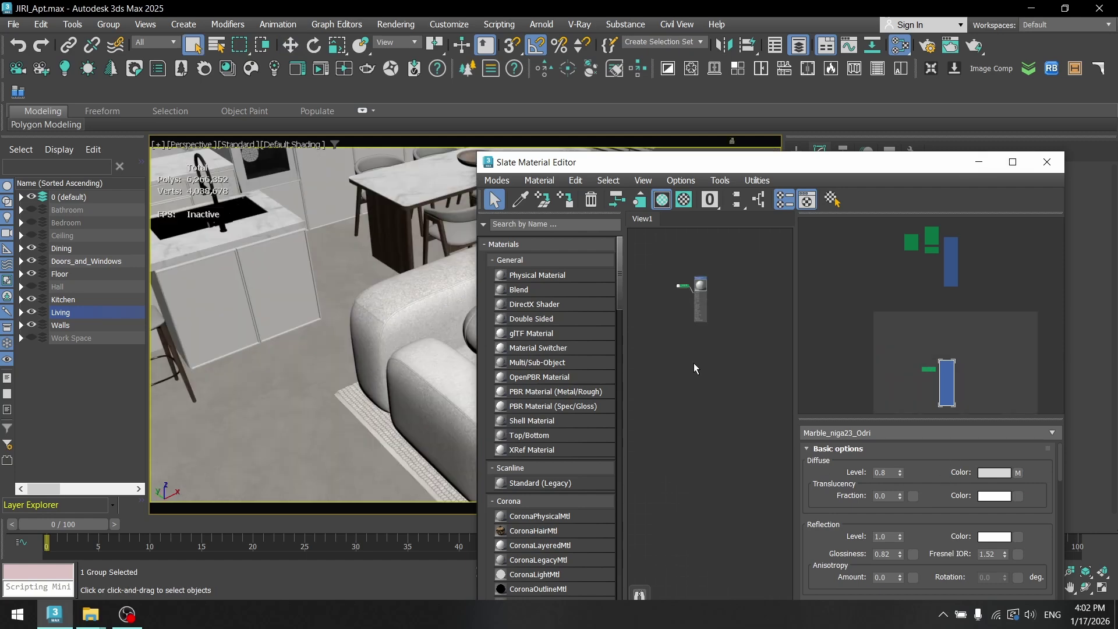
# Load the sofa's material from the viewport, maximize the editor and enlarge the preview of the diffuse bitmap that starts its node chain
pyautogui.click(520, 200)
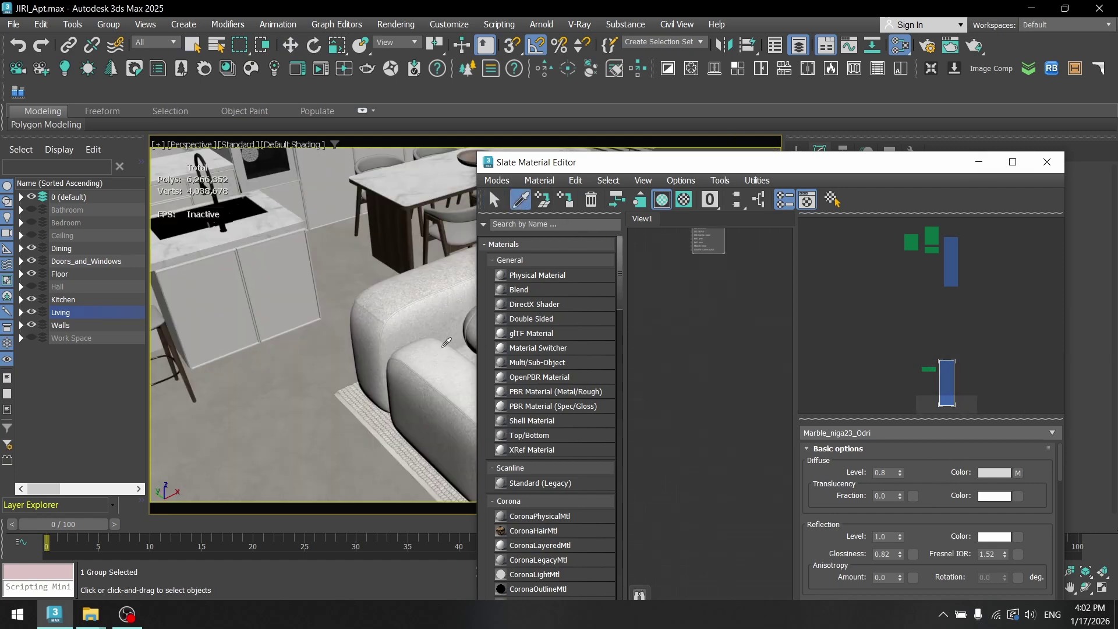
pyautogui.moveTo(452, 285); pyautogui.dragTo(308, 248, button='middle')
pyautogui.click(346, 307)
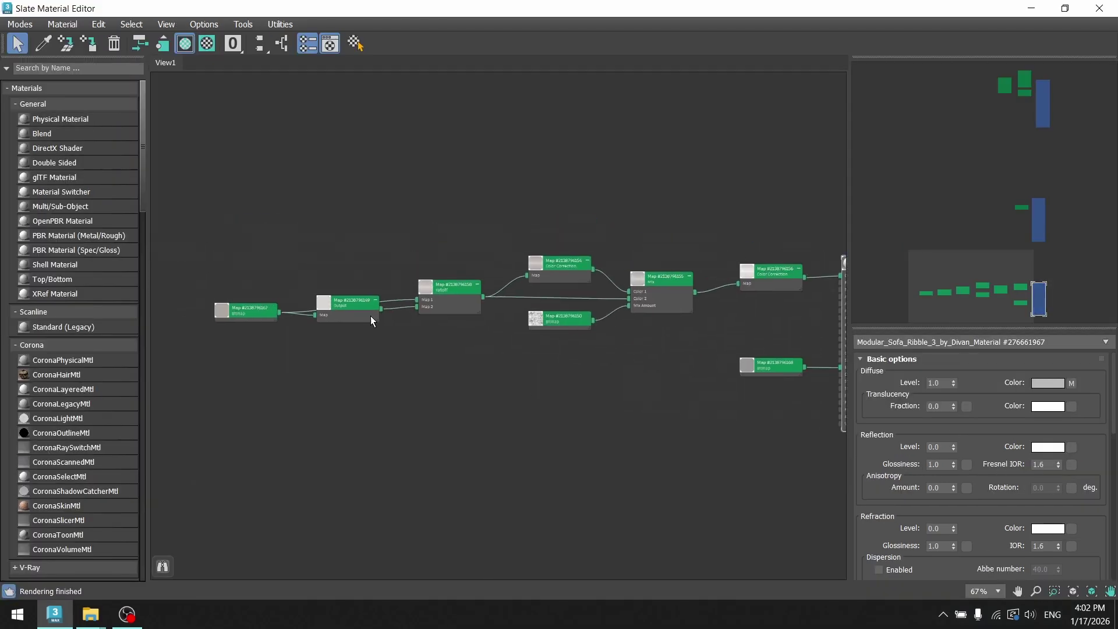
pyautogui.doubleClick(218, 312)
pyautogui.scroll(3, 236, 326)
pyautogui.moveTo(286, 338); pyautogui.dragTo(283, 250)
pyautogui.scroll(1, 280, 261)
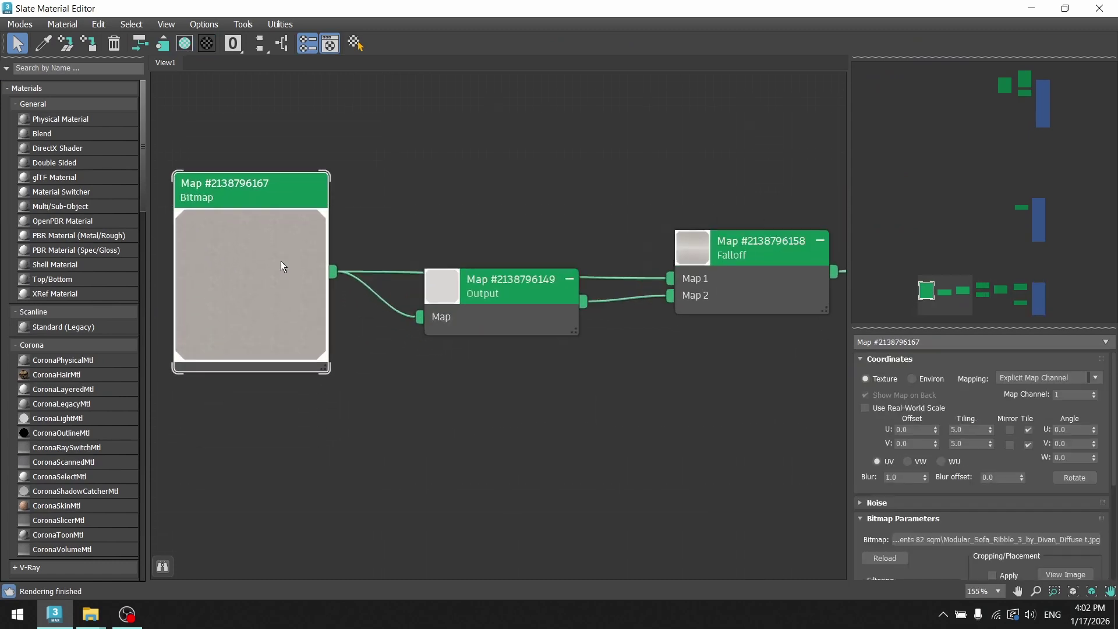
# Move the sofa's diffuse bitmap and the Output node apart so both connections into the Falloff map can be followed
pyautogui.scroll(2, 281, 267)
pyautogui.moveTo(622, 316); pyautogui.dragTo(599, 387)
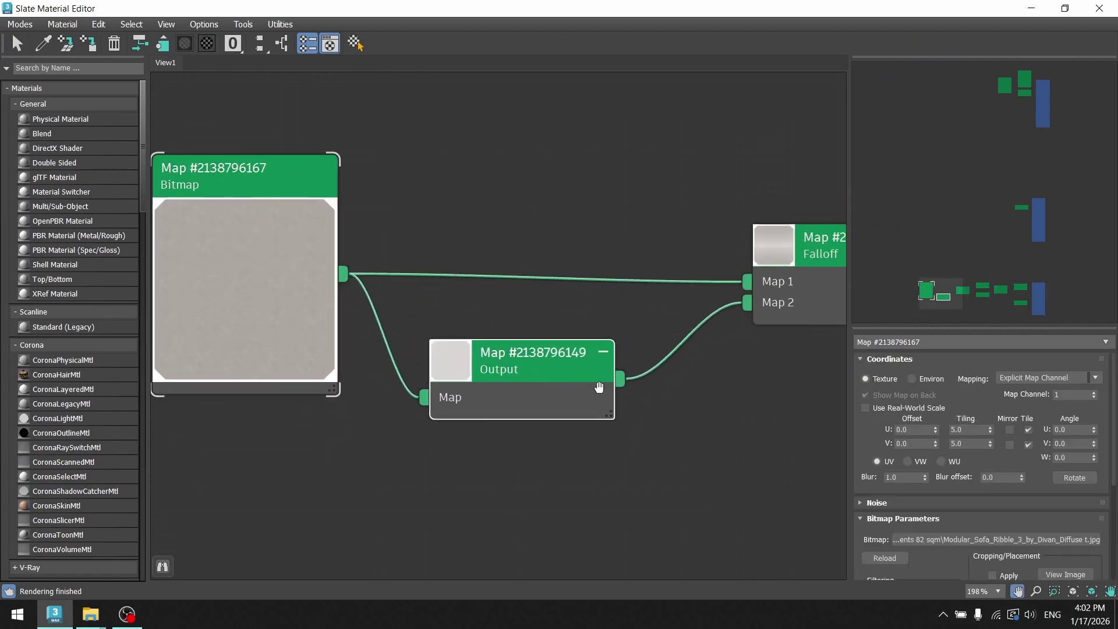
pyautogui.moveTo(599, 387); pyautogui.dragTo(513, 387, button='middle')
pyautogui.moveTo(430, 362); pyautogui.dragTo(458, 357, button='middle')
pyautogui.scroll(-2, 454, 365)
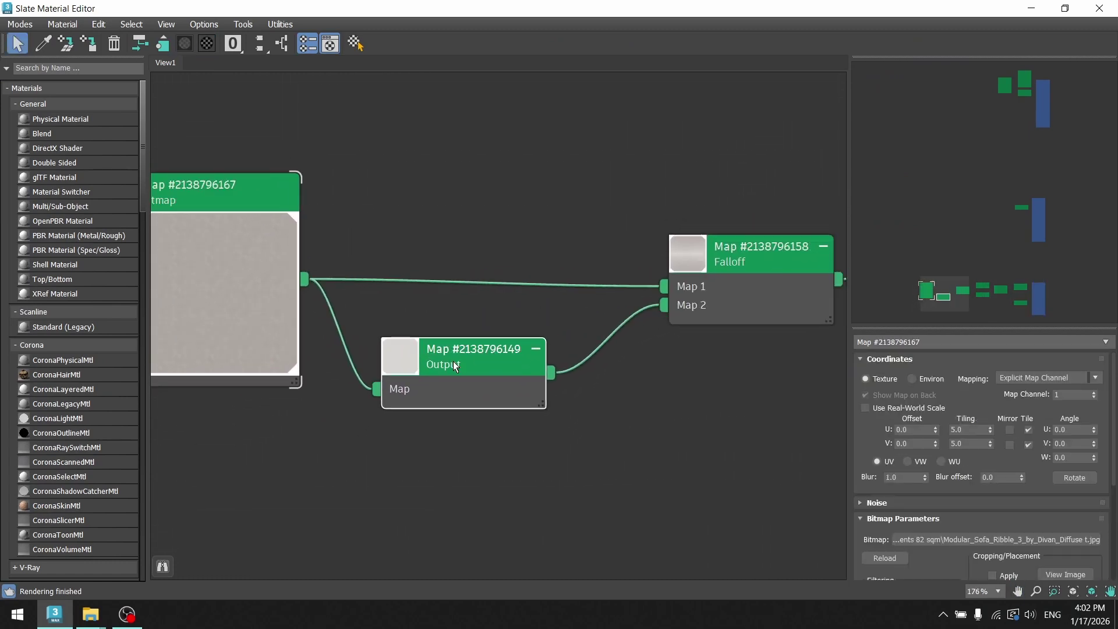
pyautogui.scroll(-1, 455, 366)
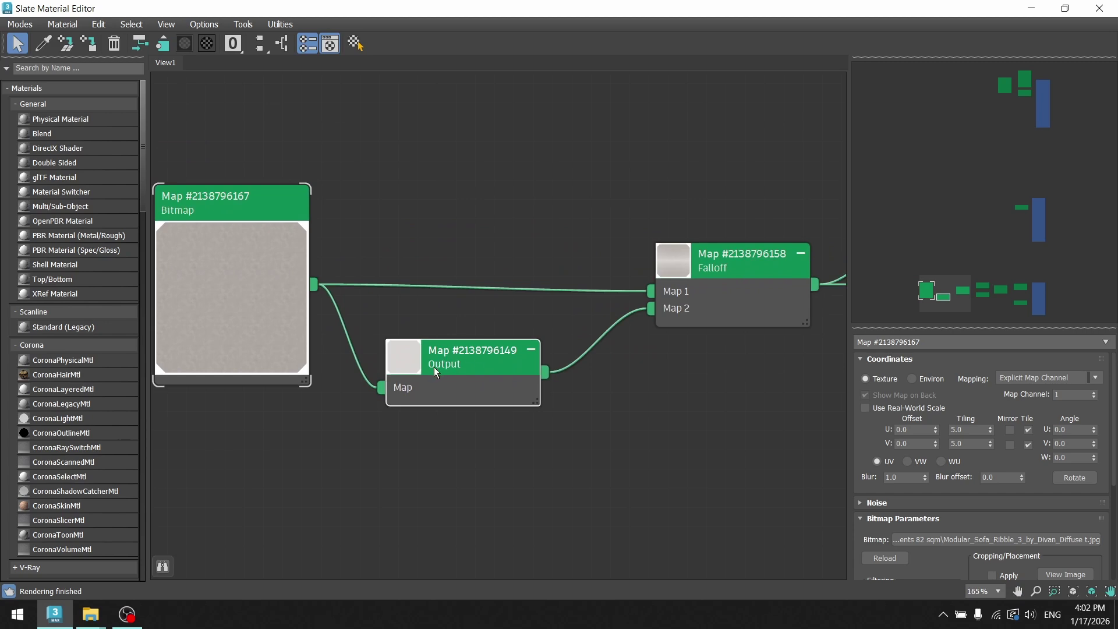
pyautogui.moveTo(307, 298); pyautogui.dragTo(379, 240)
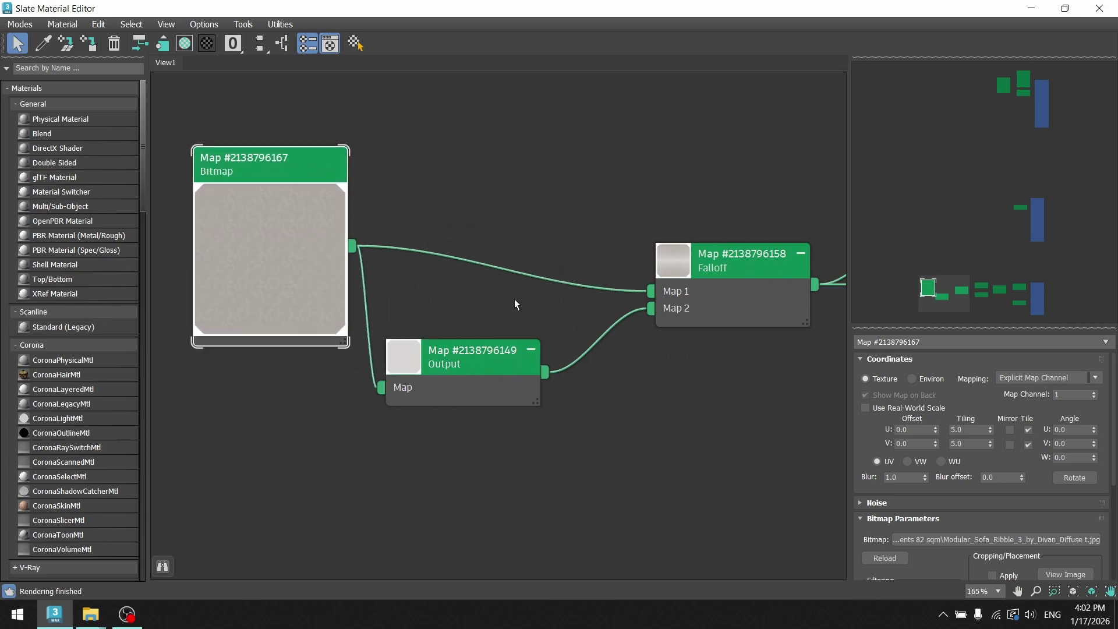
# Enlarge the Falloff map's preview and move the node up to show its Map 1 and Map 2 inputs
pyautogui.moveTo(599, 355); pyautogui.dragTo(421, 369, button='middle')
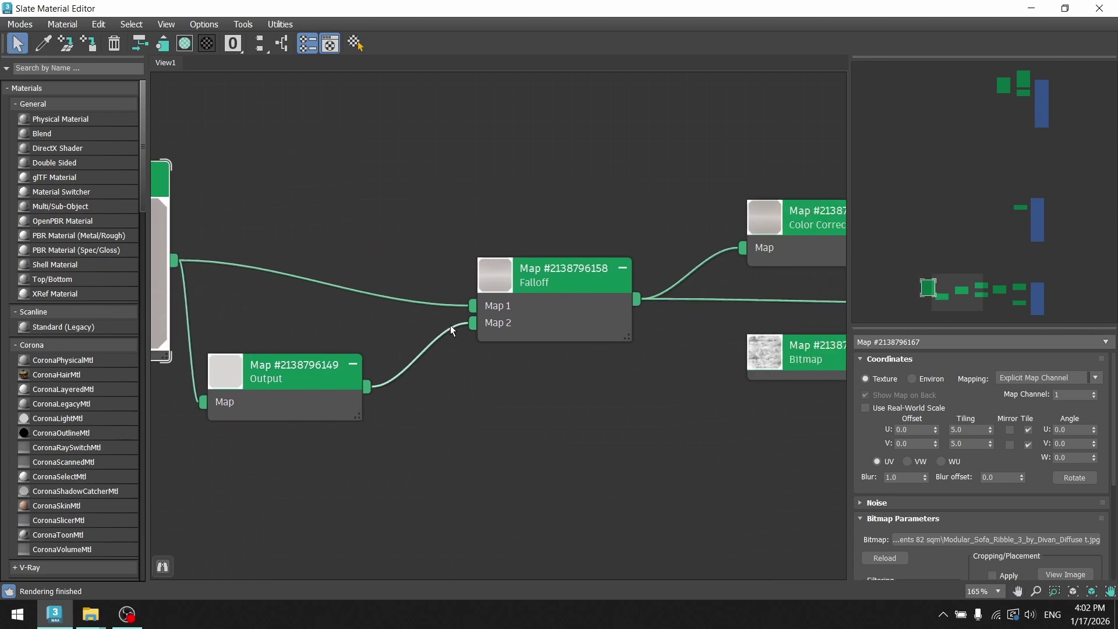
pyautogui.doubleClick(498, 282)
pyautogui.moveTo(570, 374); pyautogui.dragTo(569, 263)
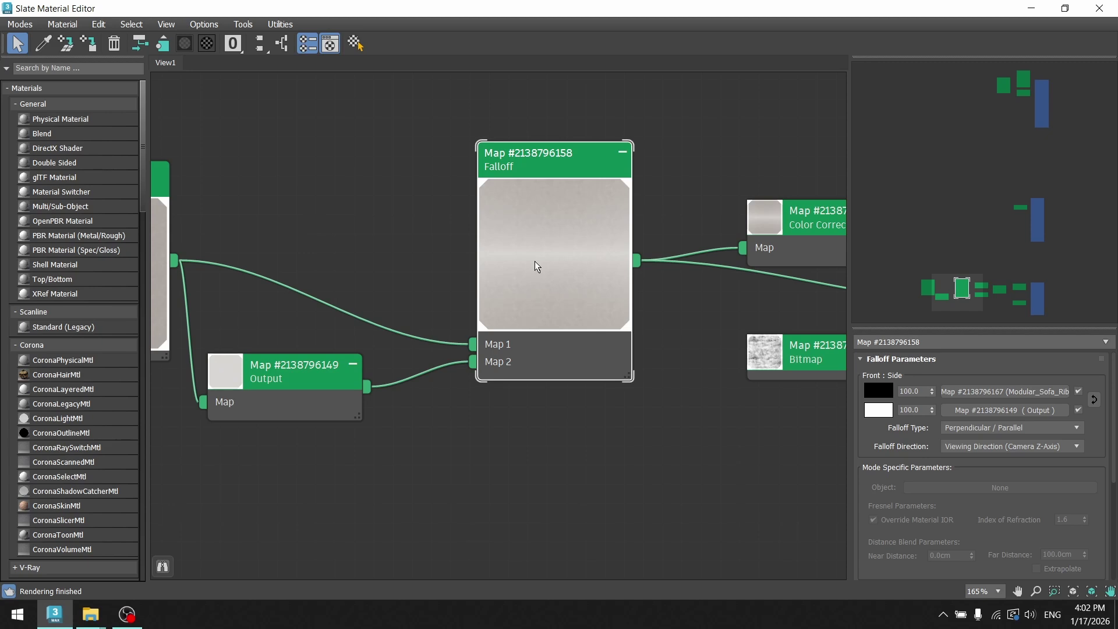
# Spread the Color Correction and Mix Amount bitmap nodes apart, and enlarge the previews of the Mix map and that bitmap
pyautogui.moveTo(704, 284); pyautogui.dragTo(447, 291, button='middle')
pyautogui.click(541, 219)
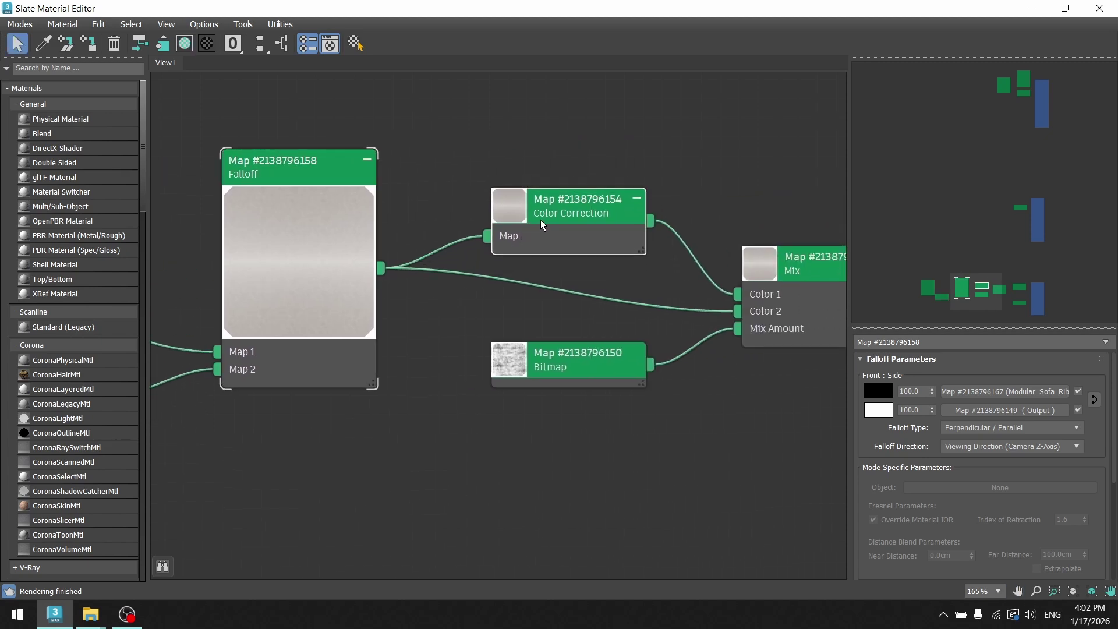
pyautogui.moveTo(540, 219); pyautogui.dragTo(539, 180)
pyautogui.moveTo(579, 368); pyautogui.dragTo(575, 393)
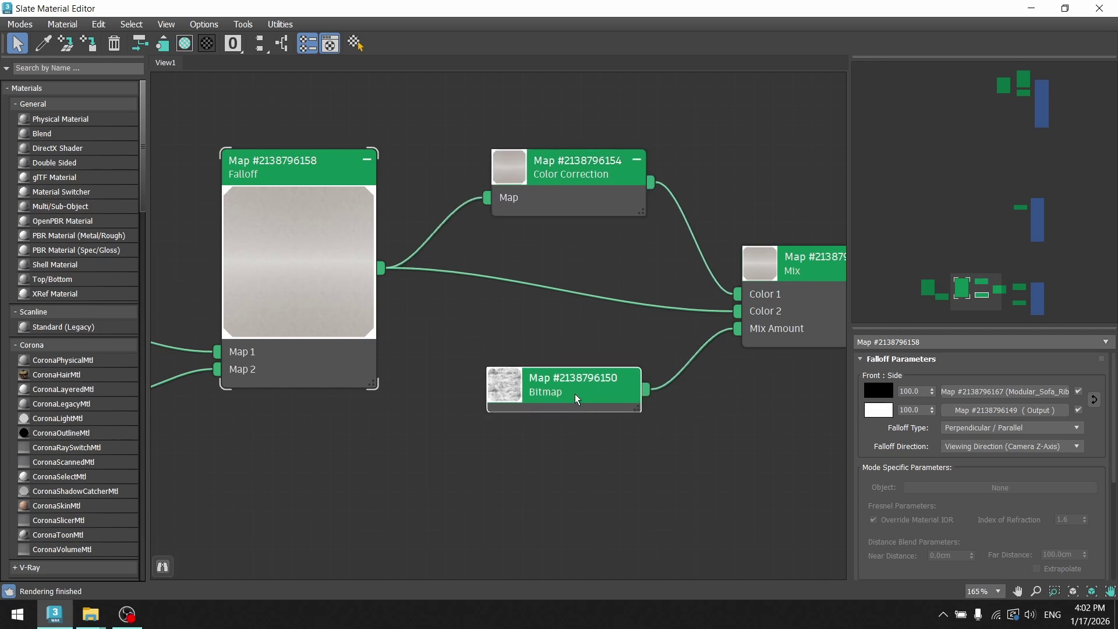
pyautogui.moveTo(575, 394); pyautogui.dragTo(580, 408)
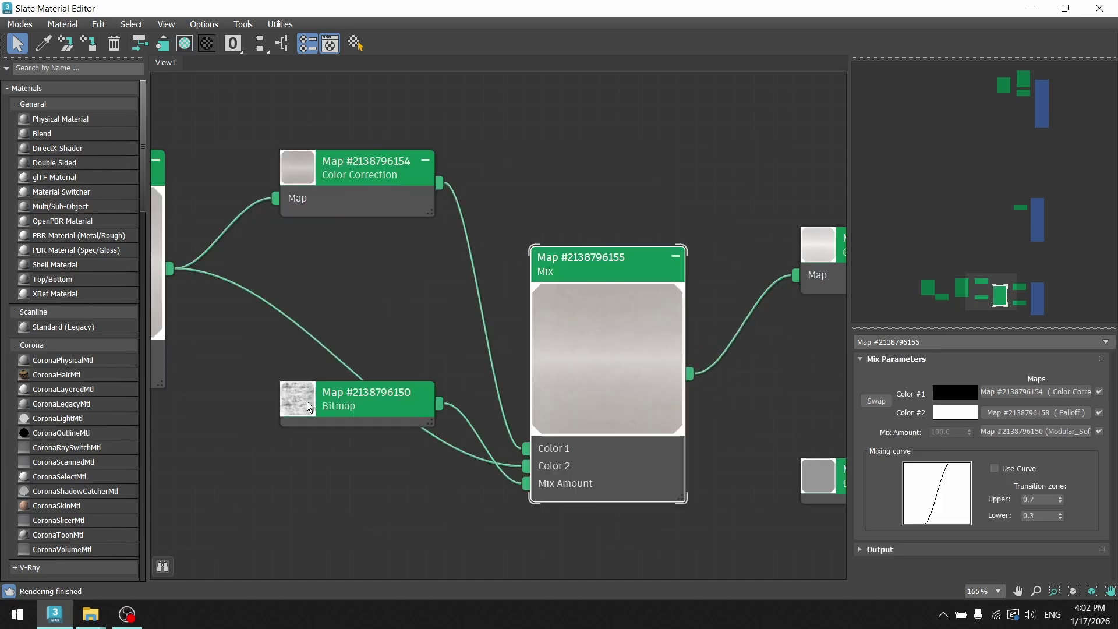
pyautogui.doubleClick(299, 401)
pyautogui.moveTo(394, 443); pyautogui.dragTo(336, 442)
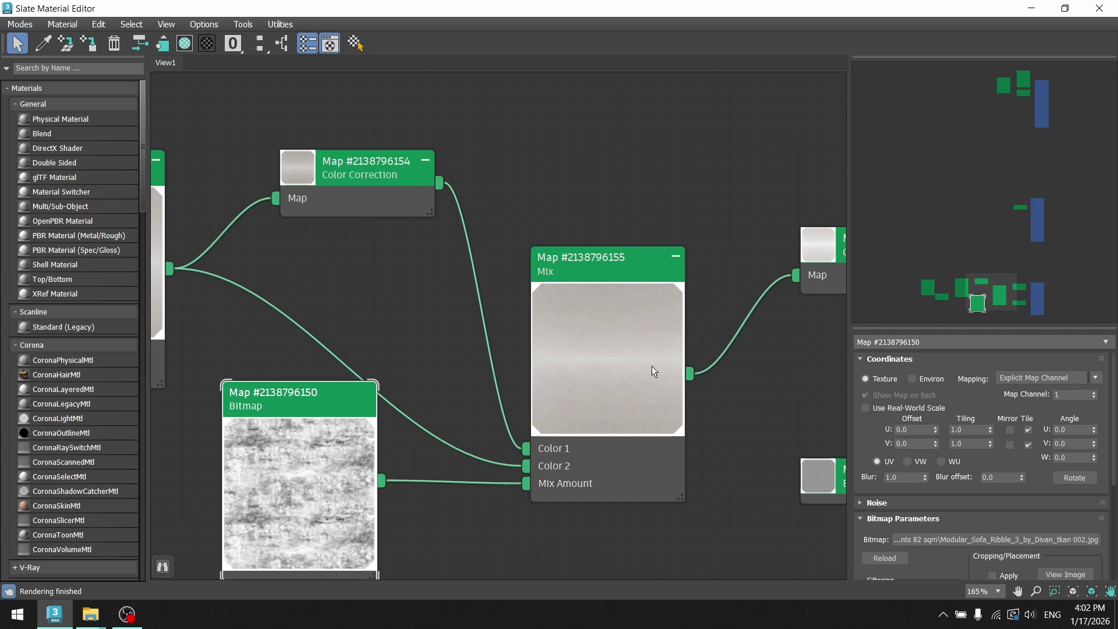
# Enlarge the previews of the bump bitmap and the sofa's CoronaLegacyMtl material, moving the bump bitmap up
pyautogui.moveTo(666, 314); pyautogui.dragTo(368, 277, button='middle')
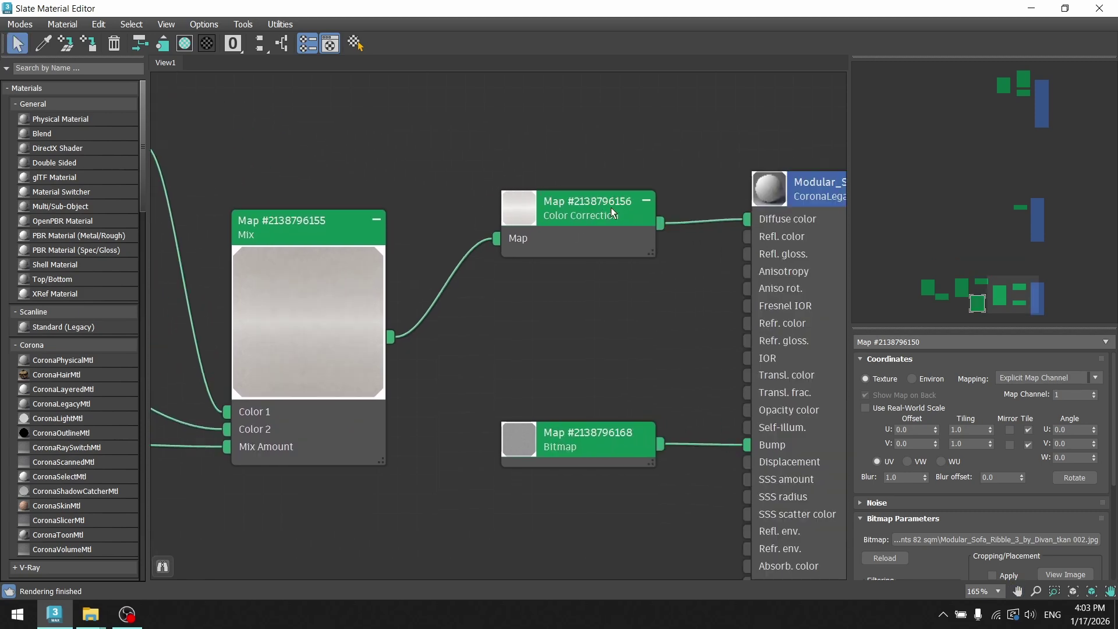
pyautogui.scroll(-1, 555, 388)
pyautogui.doubleClick(524, 430)
pyautogui.moveTo(566, 380); pyautogui.dragTo(593, 380)
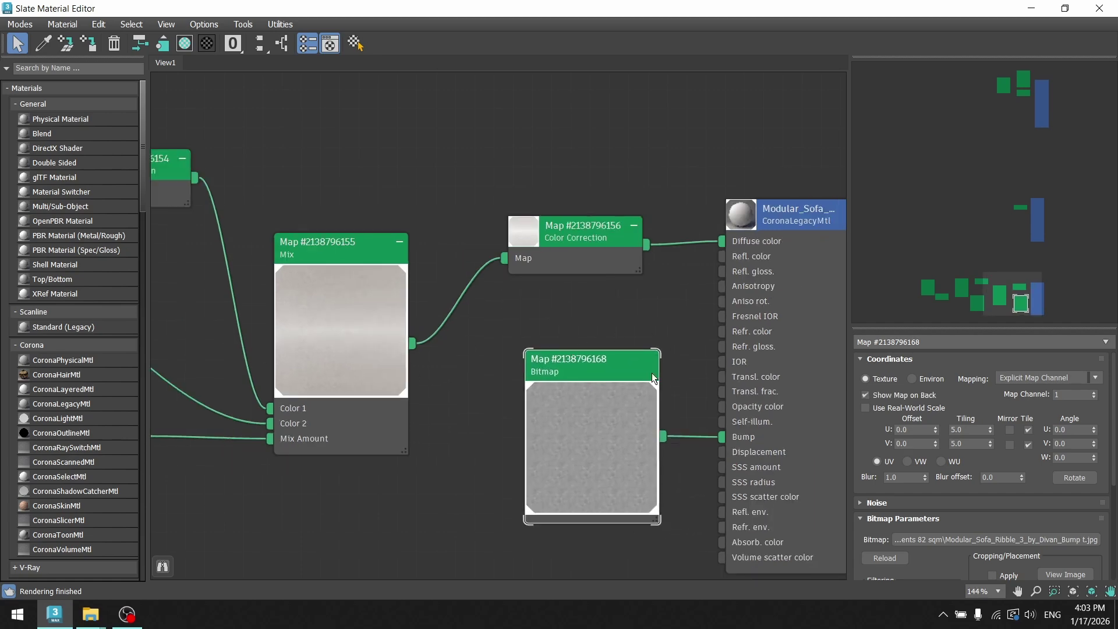
pyautogui.scroll(-3, 574, 331)
pyautogui.doubleClick(684, 261)
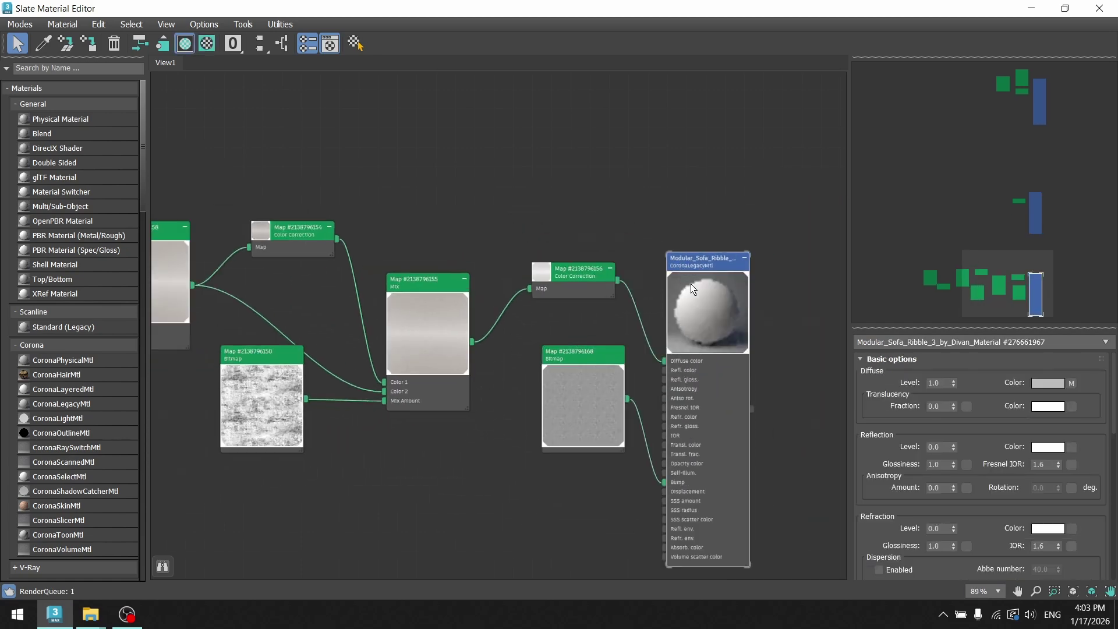
pyautogui.scroll(4, 690, 284)
# Restore the editor's window size, load the material of the tall panels beside the ovens, and inspect its base colour map and material settings
pyautogui.click(1065, 8)
pyautogui.scroll(-8, 694, 288)
pyautogui.moveTo(688, 475); pyautogui.dragTo(710, 323, button='middle')
pyautogui.click(526, 199)
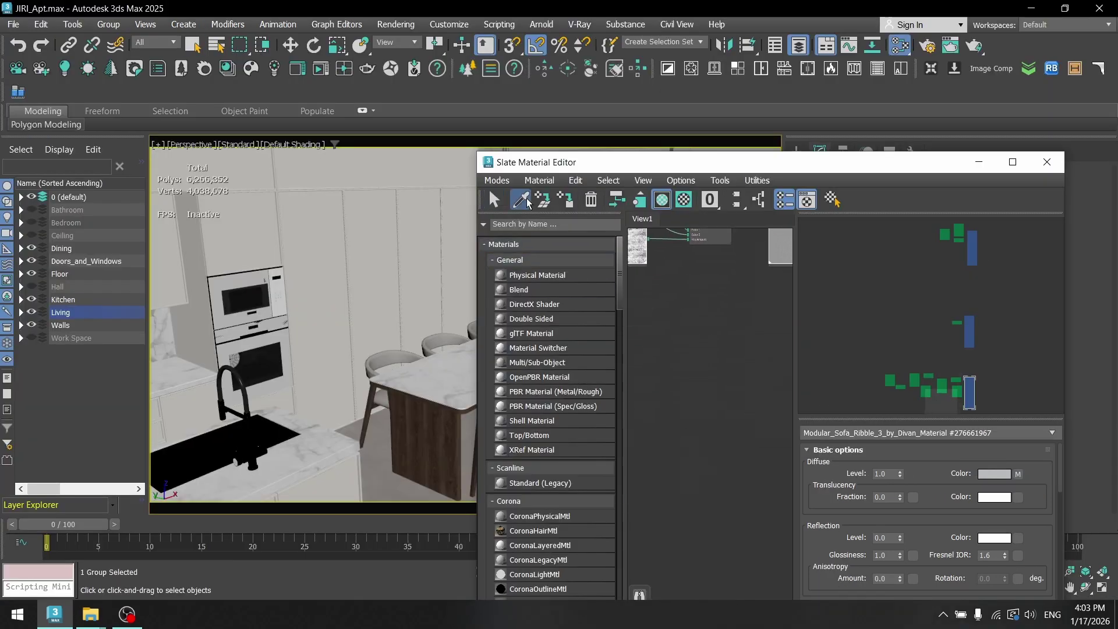
pyautogui.click(340, 273)
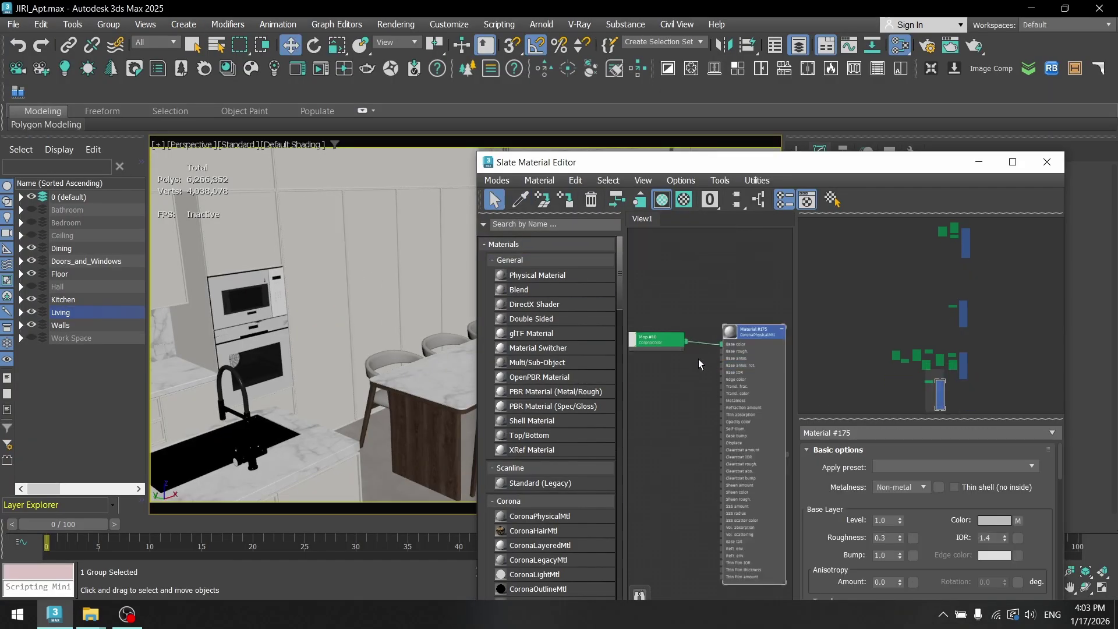
pyautogui.click(657, 340)
pyautogui.scroll(5, 729, 320)
pyautogui.click(731, 316)
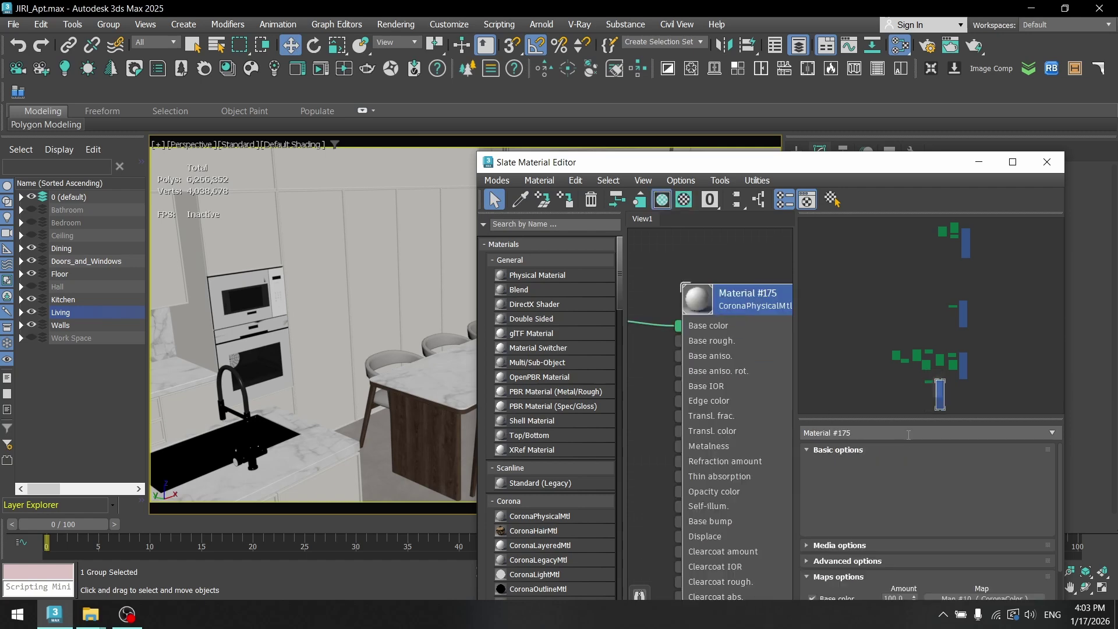